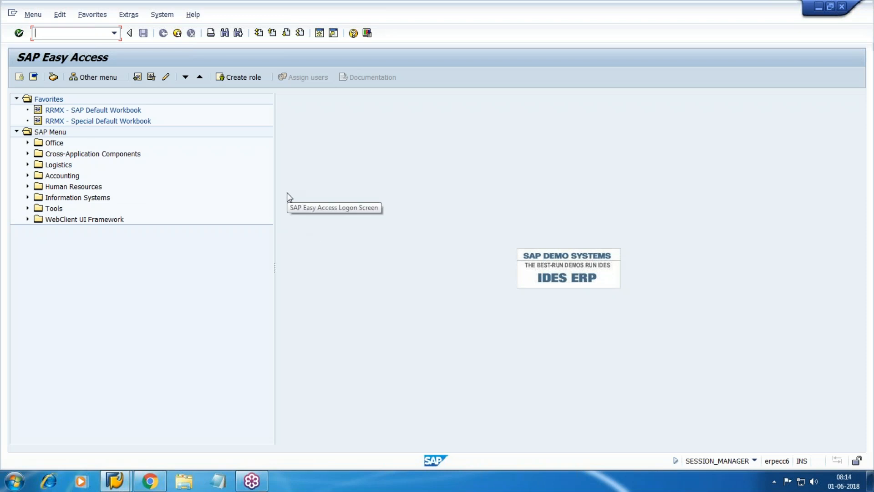
Step: Open transaction ME21N and choose Walmart Mat Vendor #1 as the vendor by searching company code WM10
type("ME21N")
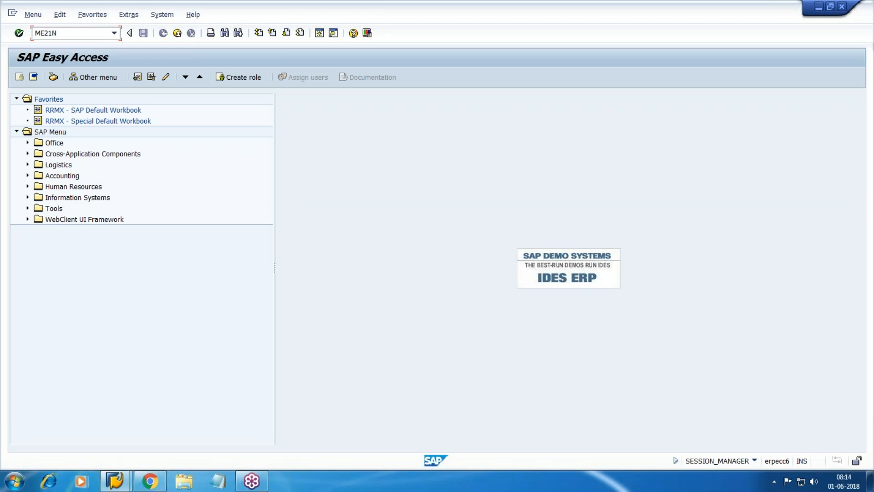
key("Return")
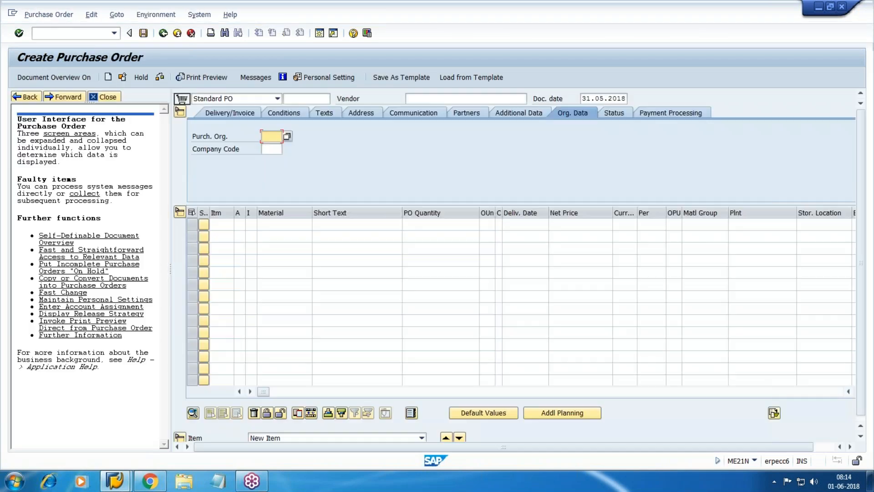
left_click(426, 99)
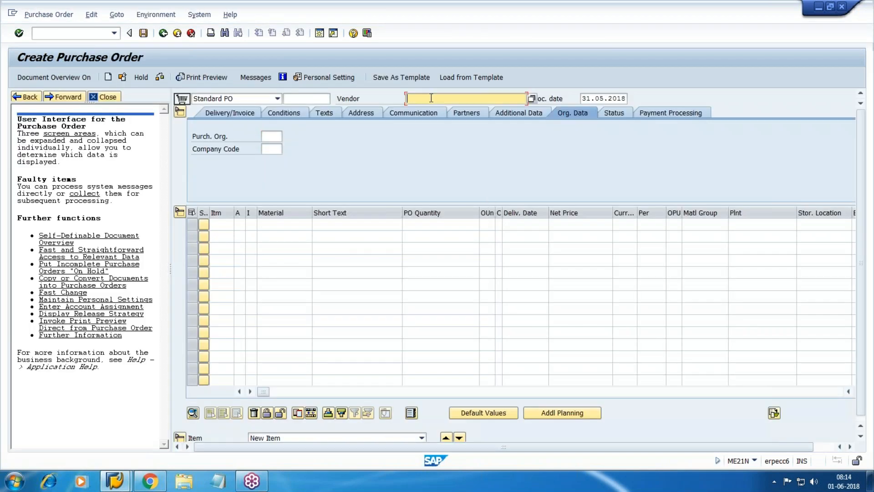
left_click(531, 98)
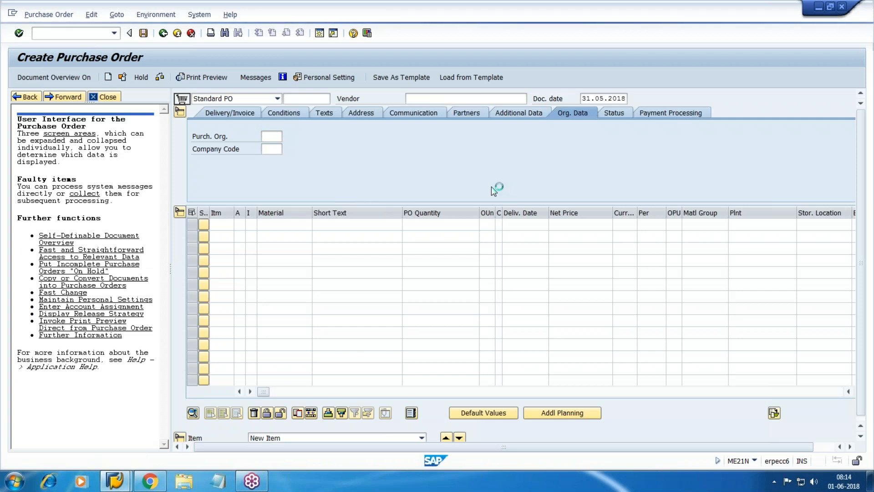
left_click(112, 131)
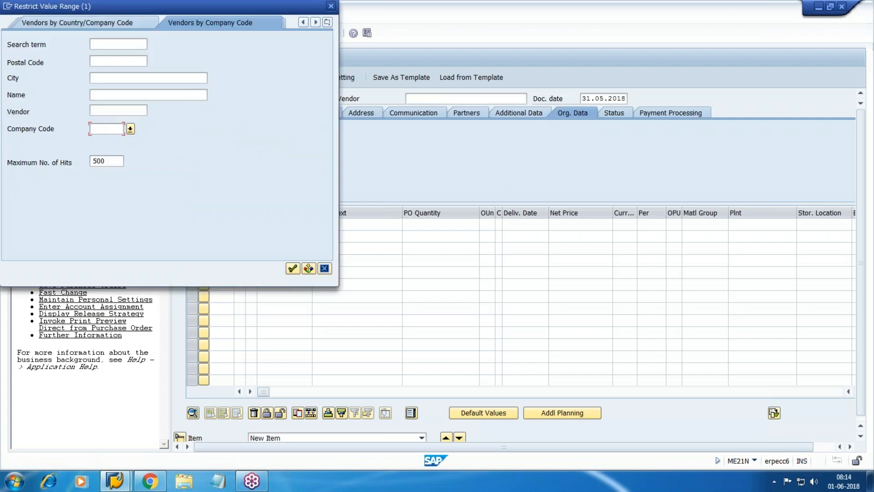
type("WM10")
key("Return")
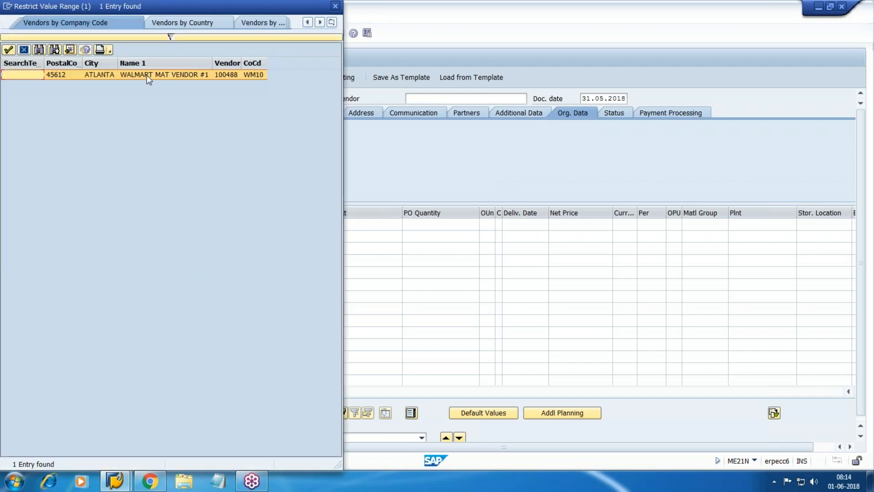
double_click(146, 75)
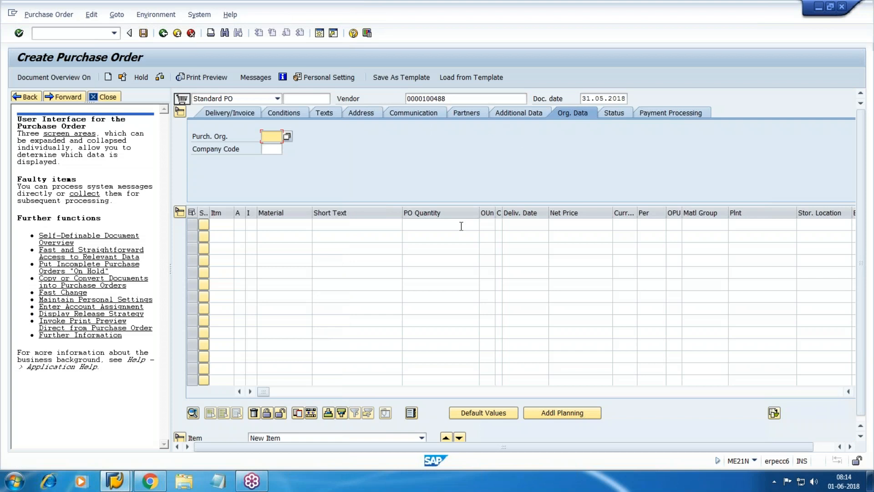
Step: Set the purchase order's purchasing organization to WMPO and its company code to WM10
type("WMPO")
left_click(272, 149)
type("WM10")
key("Return")
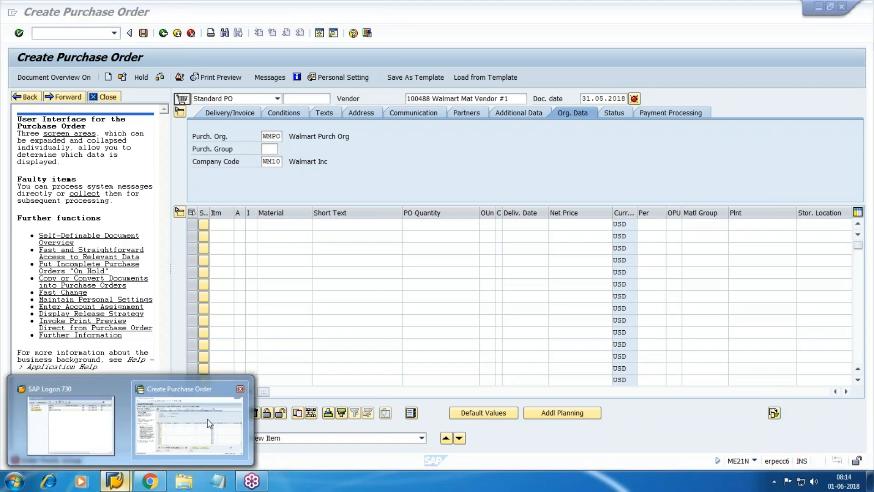
Step: Open the Display Material transaction (MM03) in a new session and call up material 2423
left_click(320, 34)
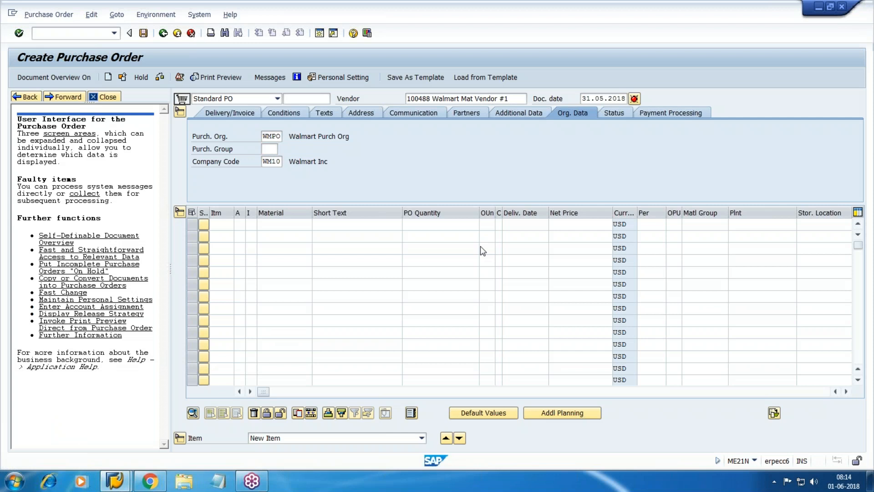
type("me21n")
key("Return")
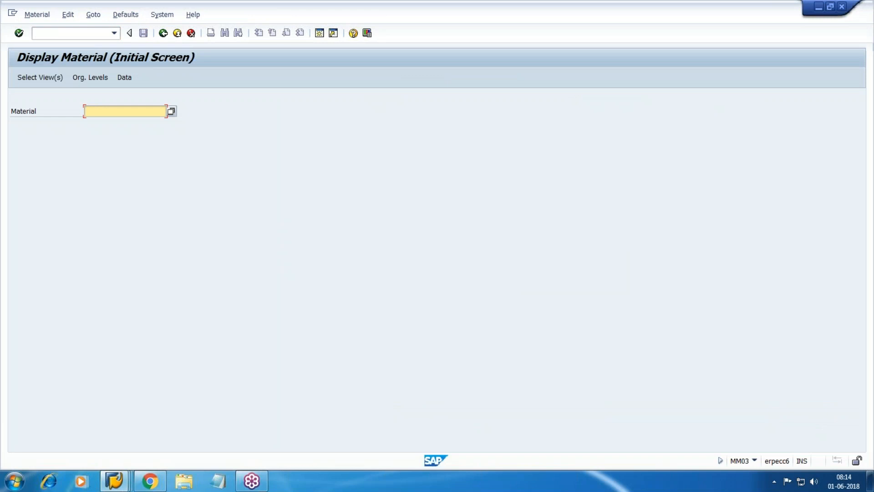
left_click(114, 480)
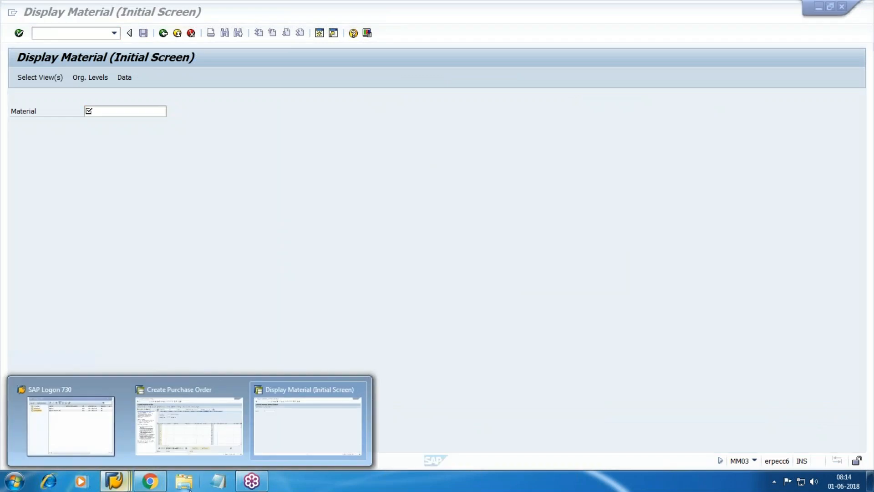
left_click(329, 445)
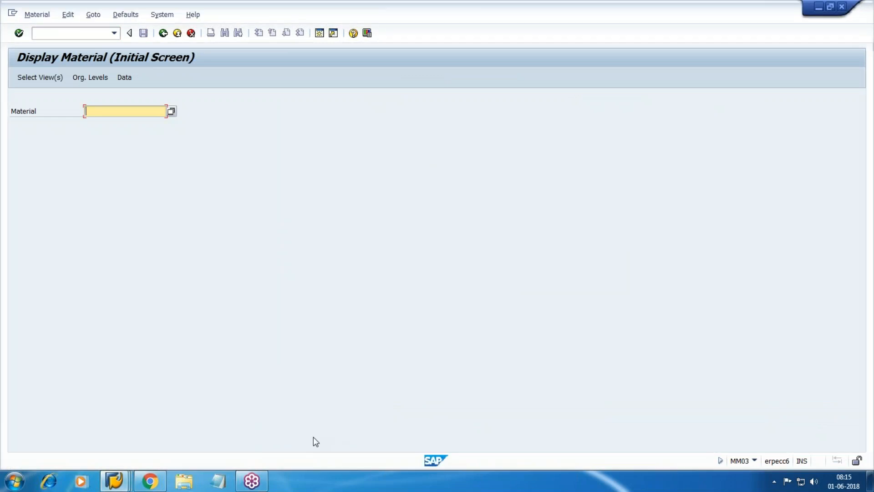
left_click(151, 484)
key("alt+Tab")
type("2423")
key("Return")
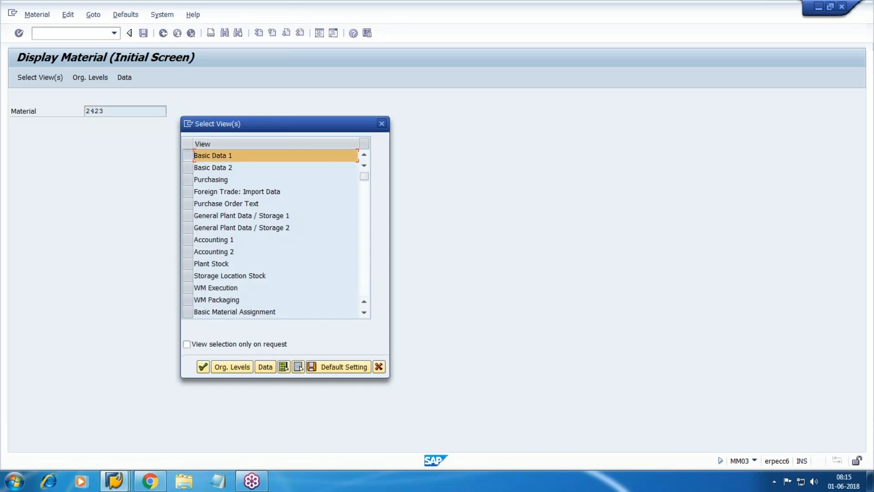
Step: Display the Basic Data 1 and Accounting 1 views of material 2423 for plant WM1
left_click(187, 239)
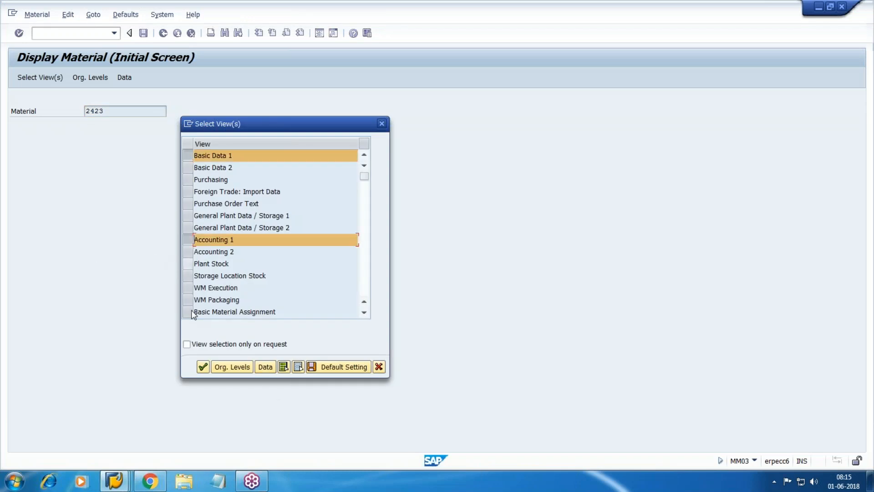
left_click(203, 366)
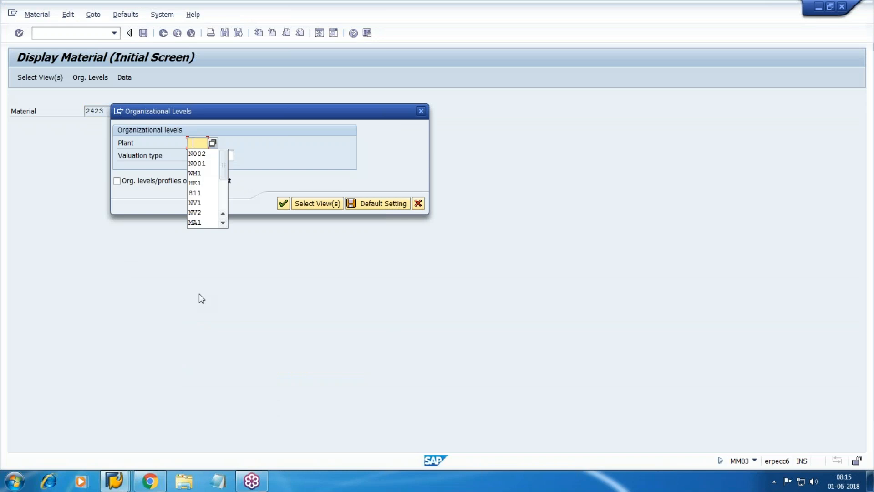
left_click(195, 173)
left_click(284, 202)
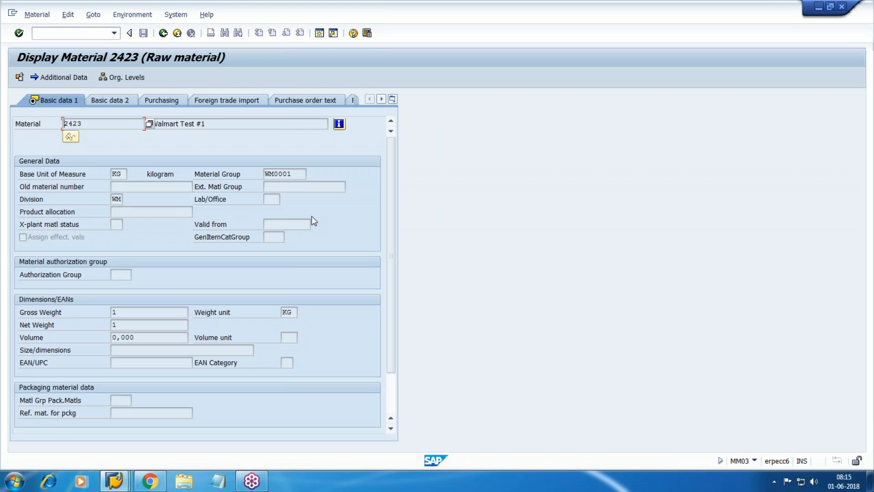
key("Return")
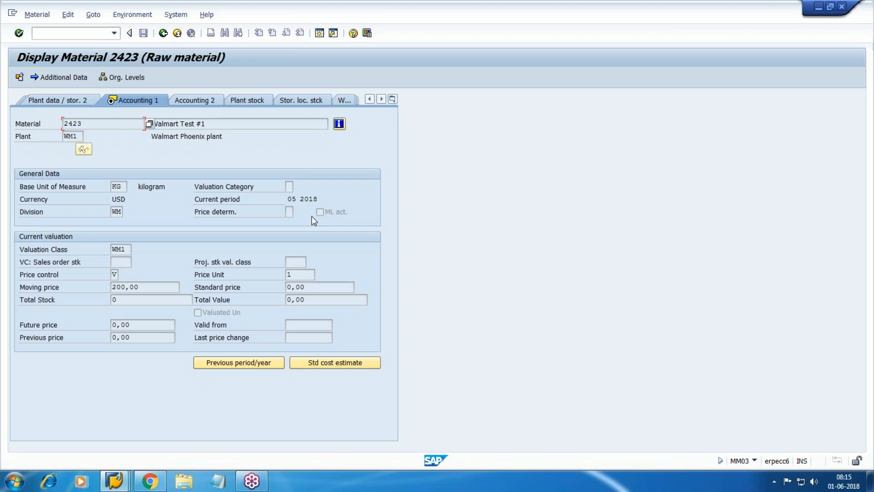
Step: Display the Purchasing view of material 2423 to look up its purchasing group
key("alt+Tab")
key("alt+Tab")
mouse_move(116, 483)
left_click(201, 417)
key("alt+Tab")
left_click(392, 99)
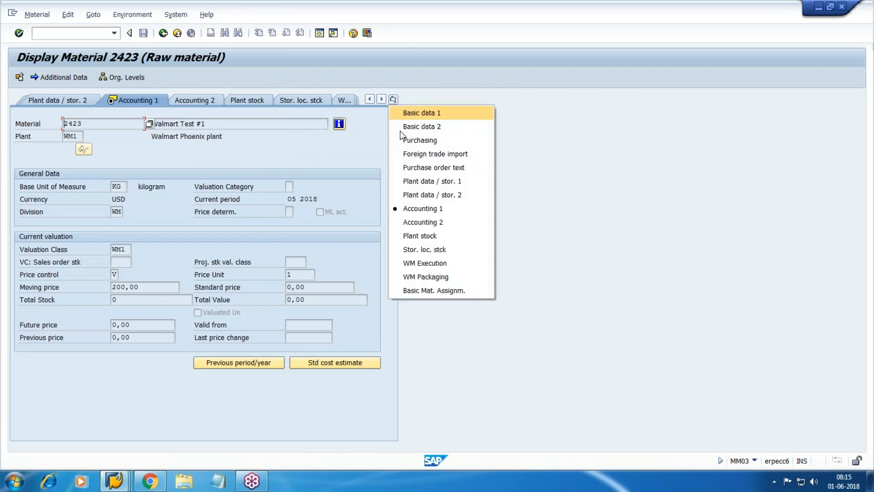
left_click(424, 139)
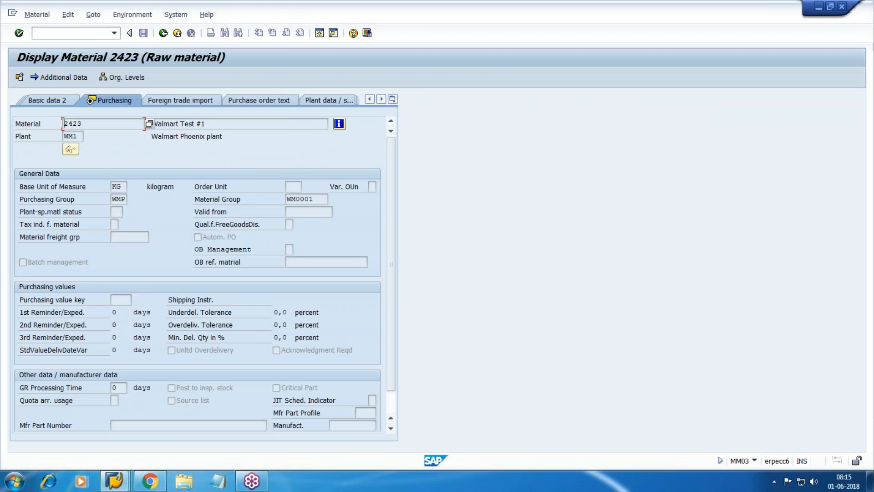
Step: Return to the purchase order and set its purchasing group to WMP
key("alt+Tab")
type("WMP")
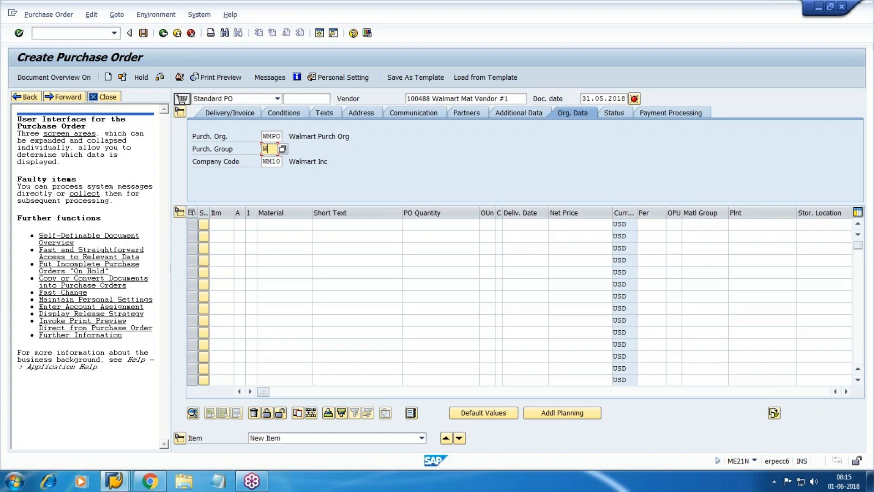
key("Tab")
key("Tab")
key("Tab")
key("Tab")
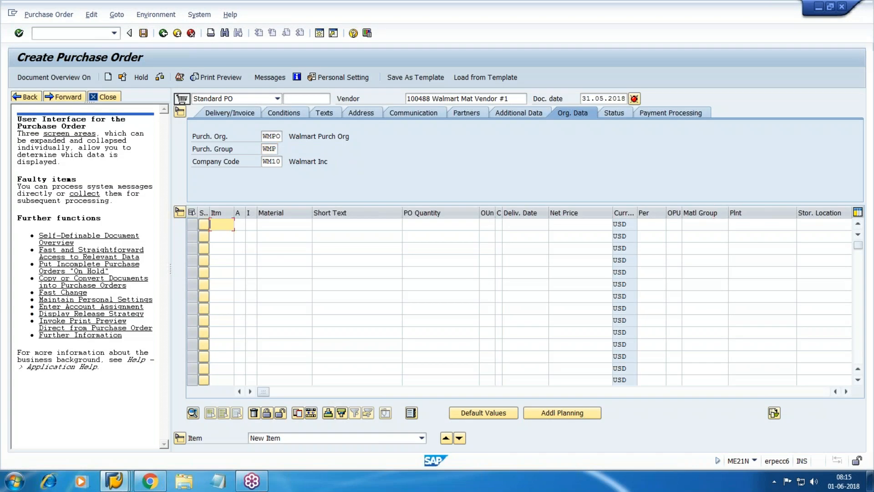
Step: Enter item 10 with material 2423 in the first row of the purchase order's item overview
type("10")
key("Tab")
key("Tab")
key("Tab")
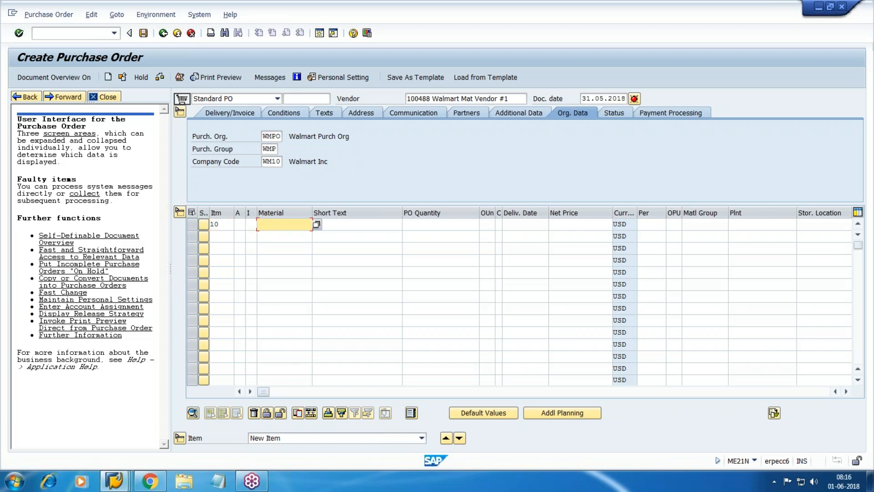
key("alt+Tab")
key("alt+Tab")
type("2423")
key("Tab")
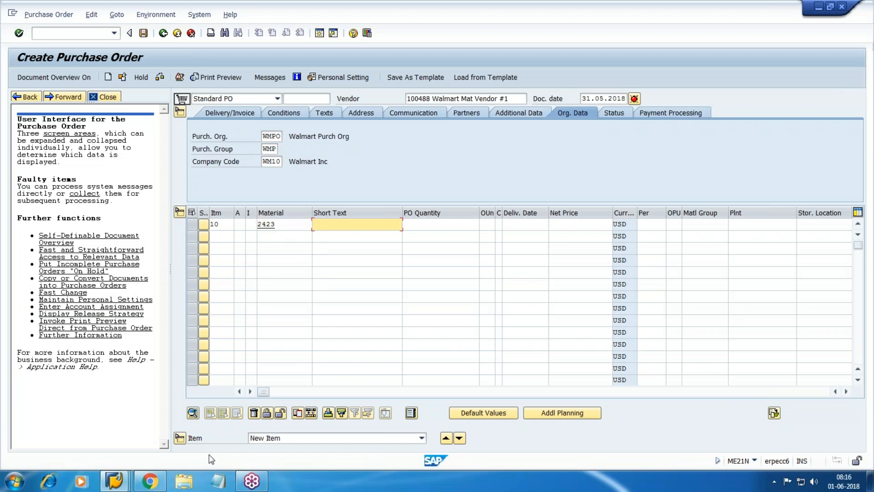
key("Tab")
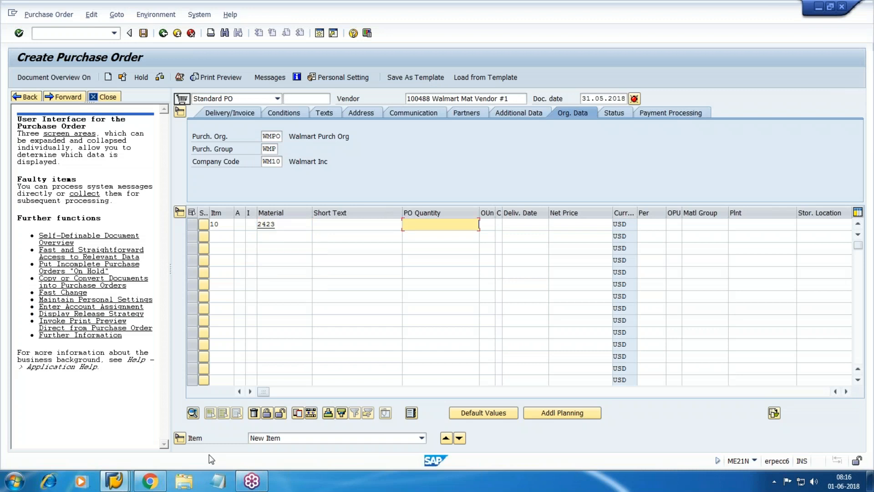
Step: Set item 10's PO quantity to 60 and its delivery date to 31.05.2018
type("60")
key("Tab")
key("Tab")
key("Tab")
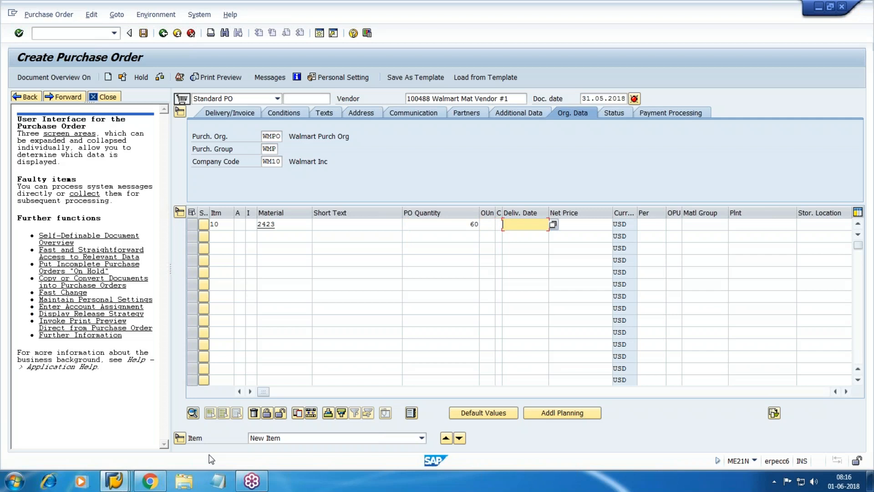
key("F4")
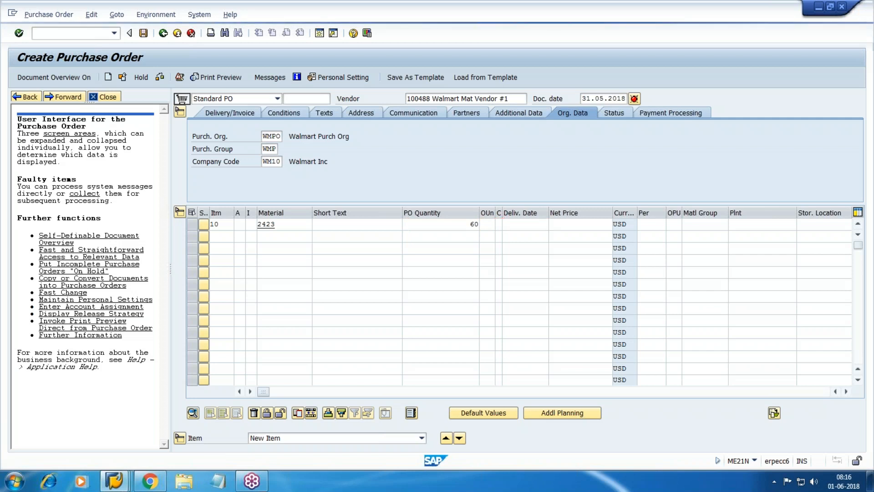
key("Return")
Step: Set item 10's net price to 200 and plant to WM1, and confirm the item entries
key("Tab")
type("200")
key("Tab")
key("Tab")
type("WM")
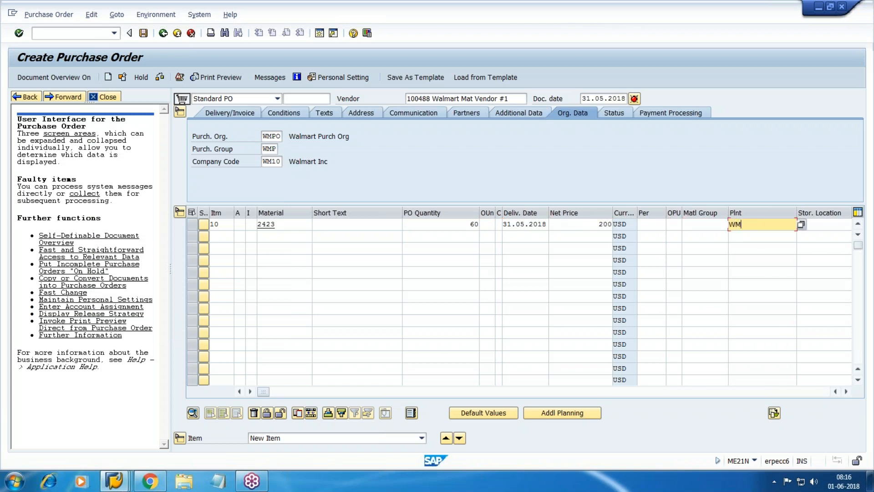
type("1")
key("Tab")
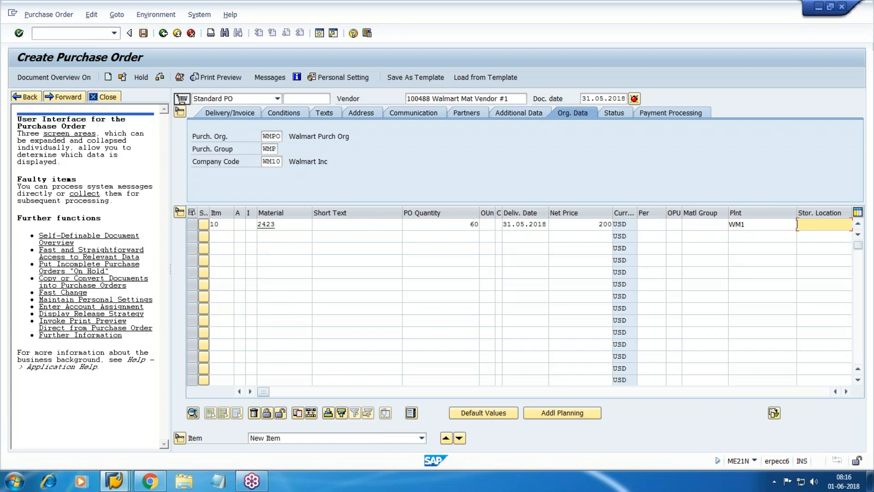
key("Return")
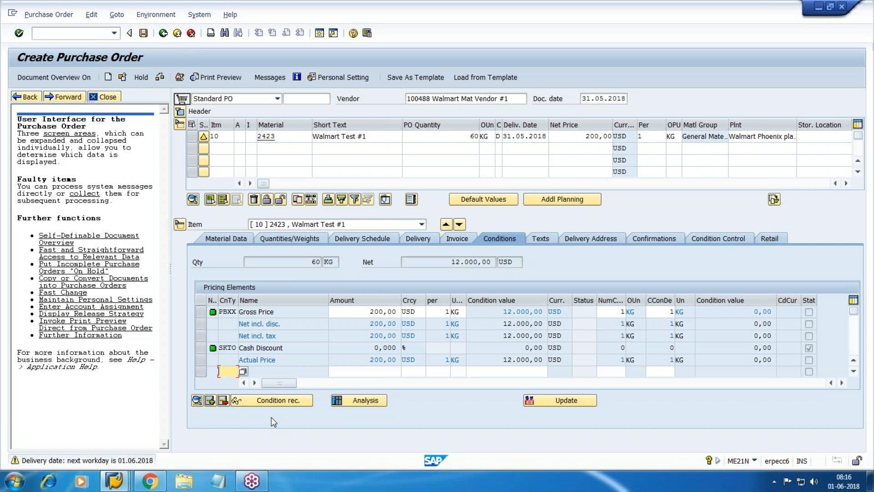
Step: Add condition type FRB1 with an amount of 200 to the item's pricing elements and save the purchase order
type("FRB1")
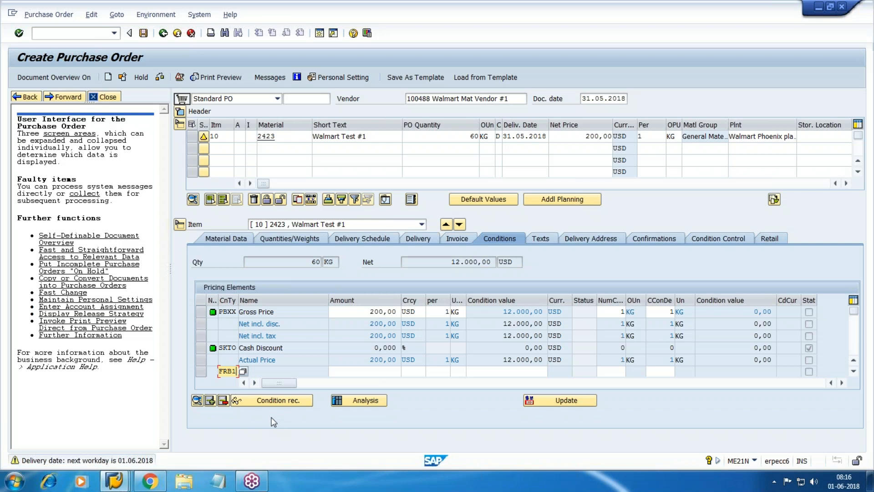
key("Tab")
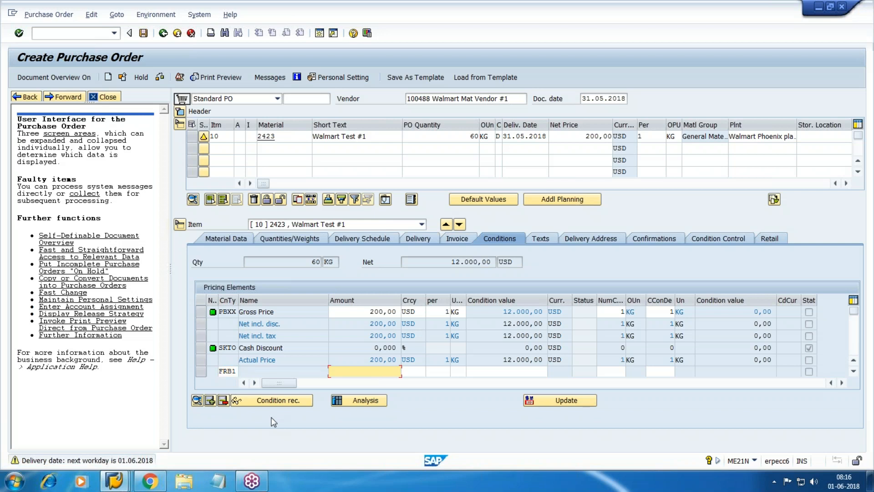
type("200")
key("Return")
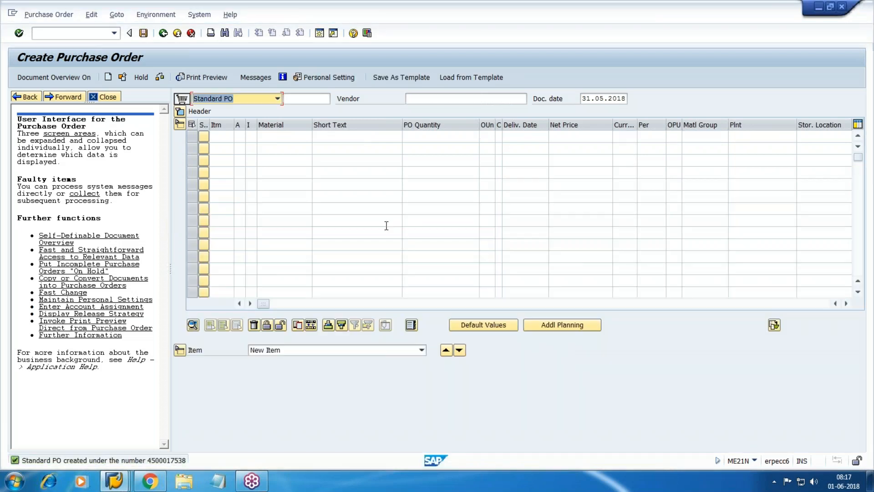
Step: Open the details of the creation message and copy the new purchase order number
left_click(245, 244)
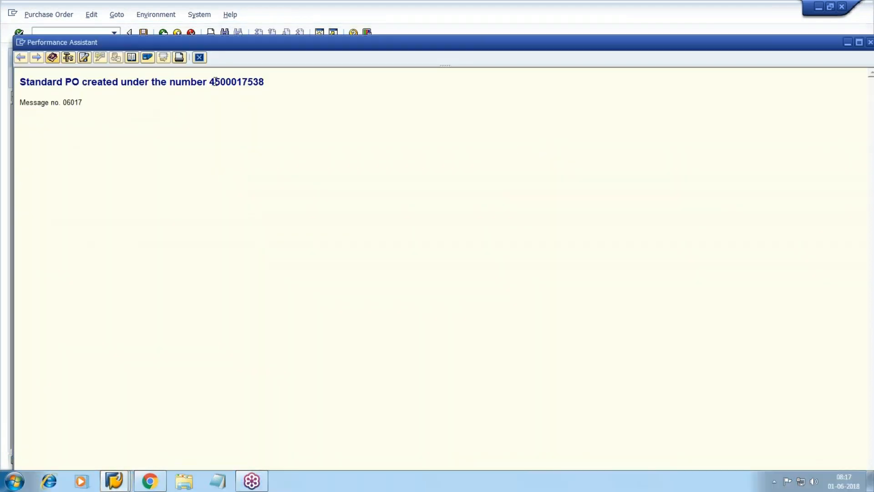
left_click_drag(210, 82, 284, 84)
key("ctrl+c")
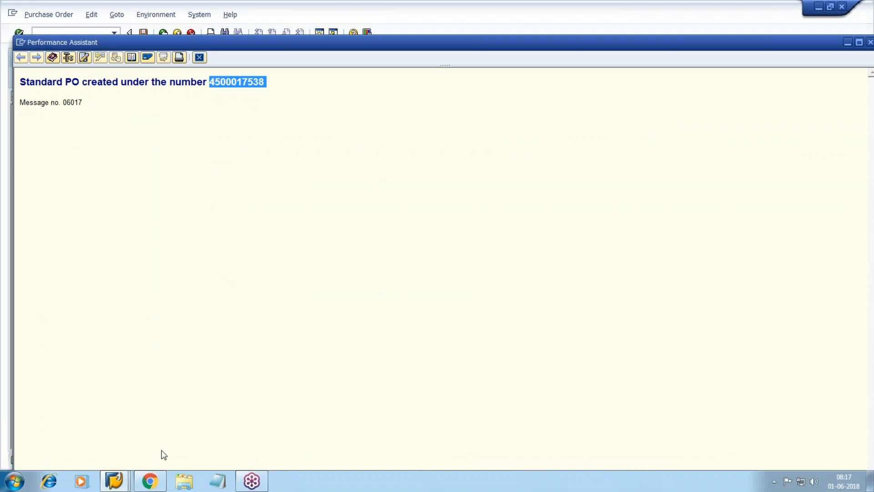
Step: Switch to the working notes in Chrome and add a "PO #" line with the copied purchase order number below the material master line
left_click(150, 485)
left_click(384, 274)
key("Return")
type("PO #")
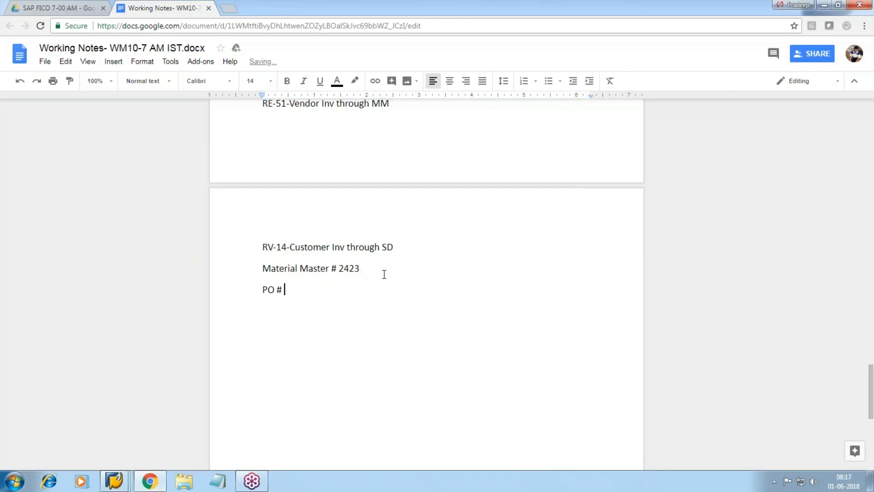
key("ctrl+v")
key("Return")
key("alt+Tab")
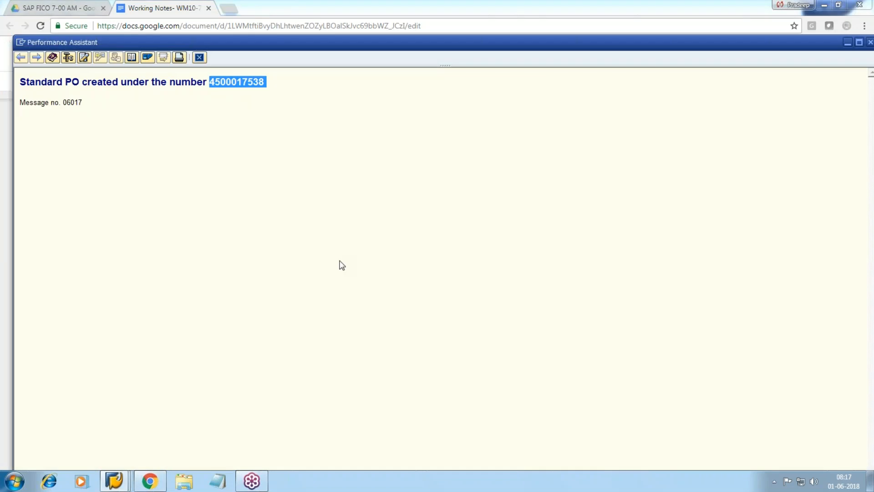
key("alt+Tab")
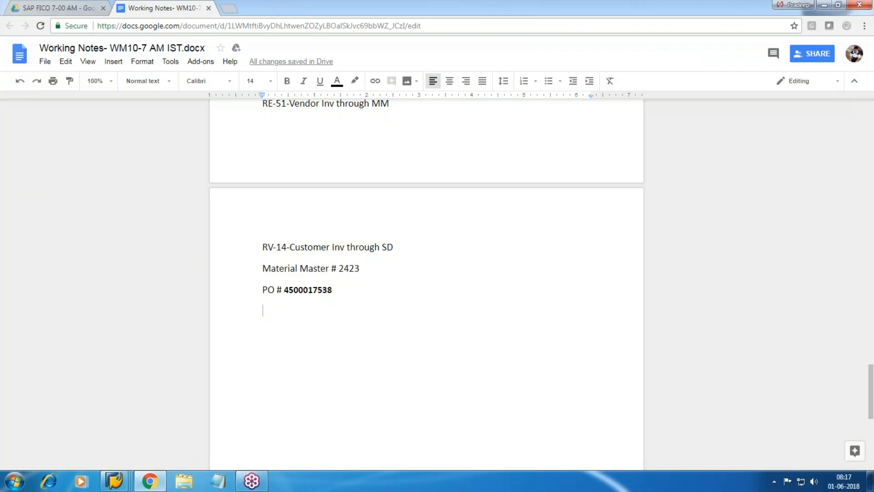
Step: Add the line "GR - MIGO" below the PO number in the working notes
left_click(370, 284)
key("Return")
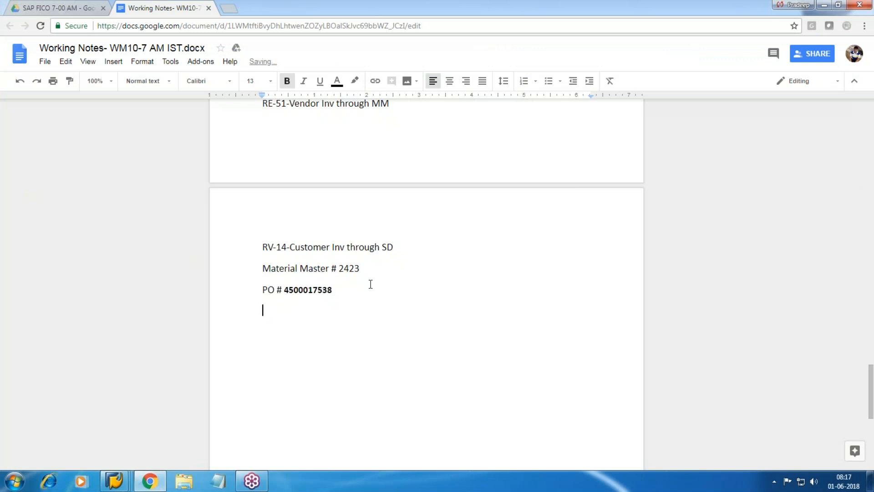
type("GR ")
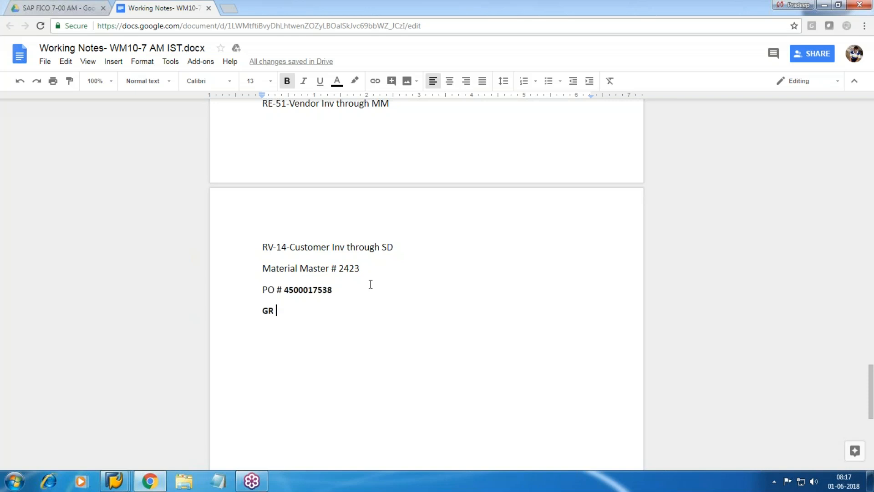
type("- MIGO")
Step: Switch to SAP, leave purchase order creation, and locate MIGO - PO Number Known among the goods receipts for purchase orders
key("alt+Tab")
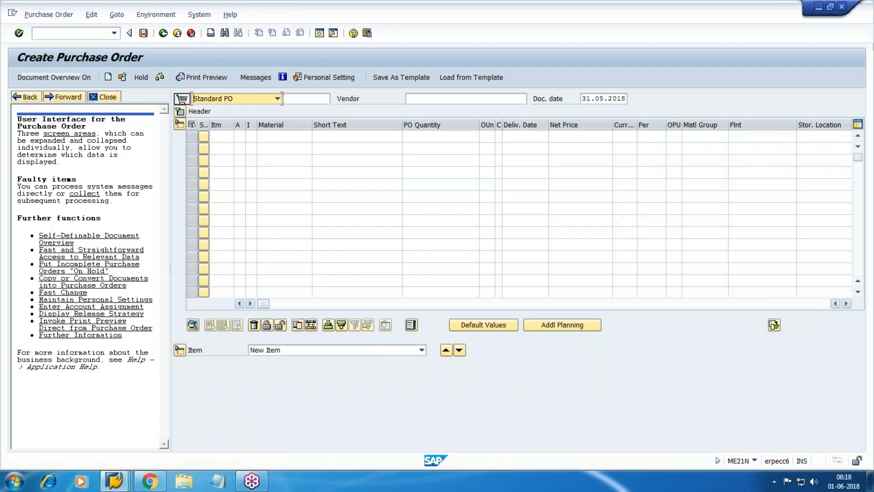
type("/n")
key("Return")
left_click(27, 164)
left_click(38, 176)
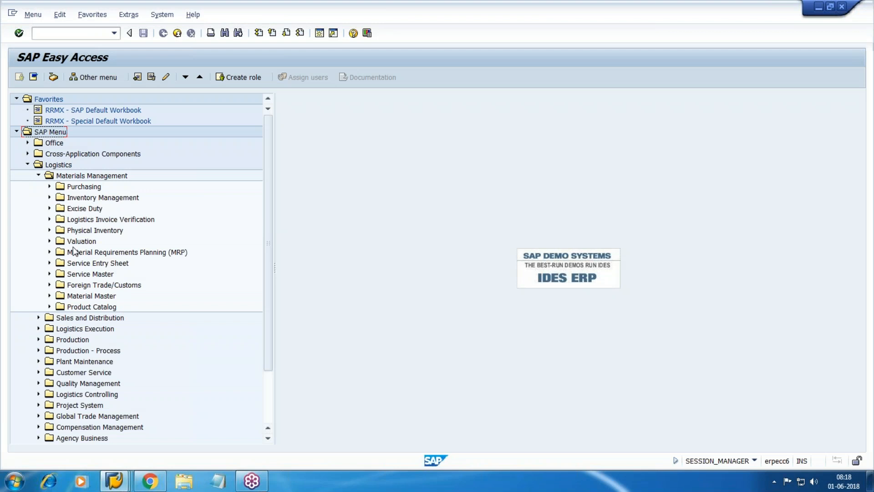
left_click(50, 197)
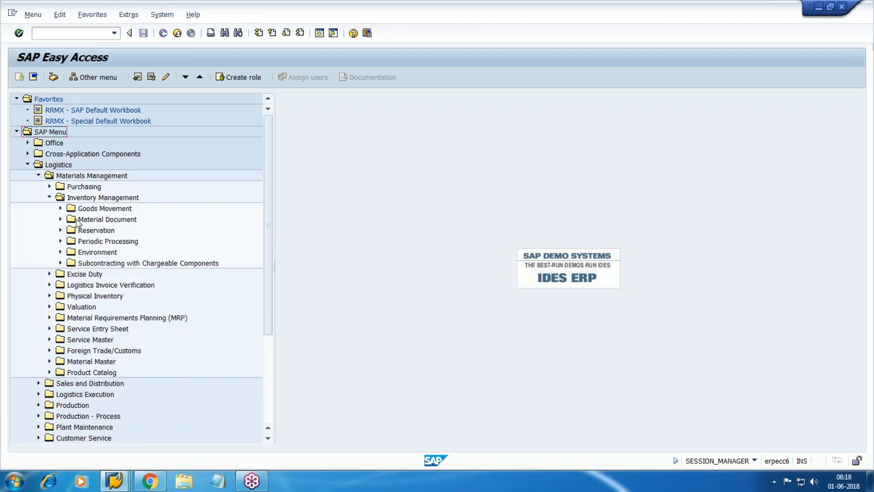
left_click(60, 209)
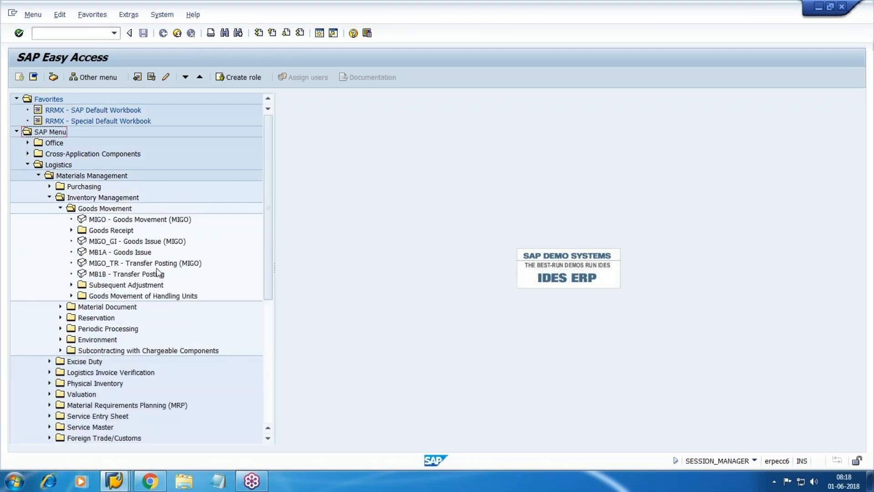
left_click(118, 231)
left_click(71, 230)
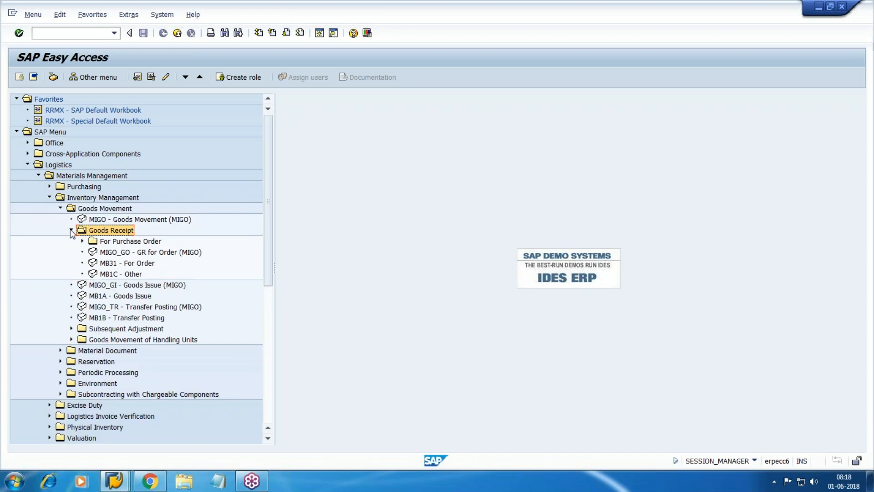
scroll(161, 259, "down", 1)
left_click(123, 211)
left_click(82, 208)
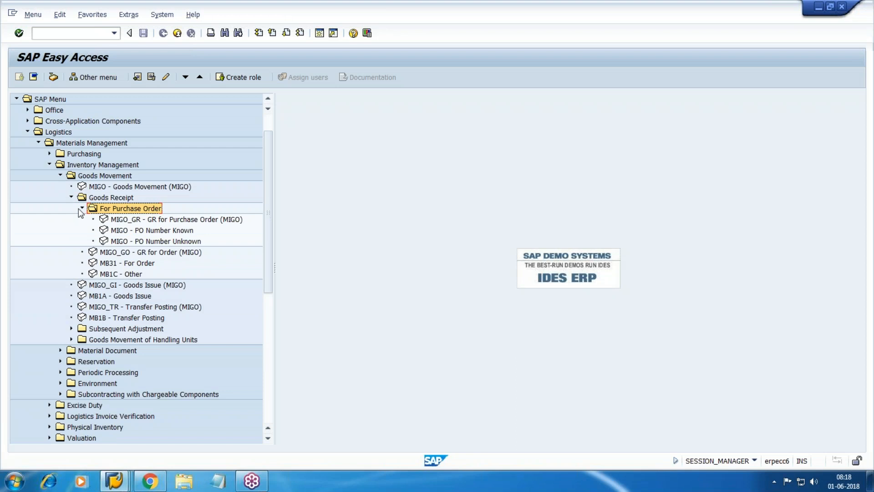
left_click(163, 232)
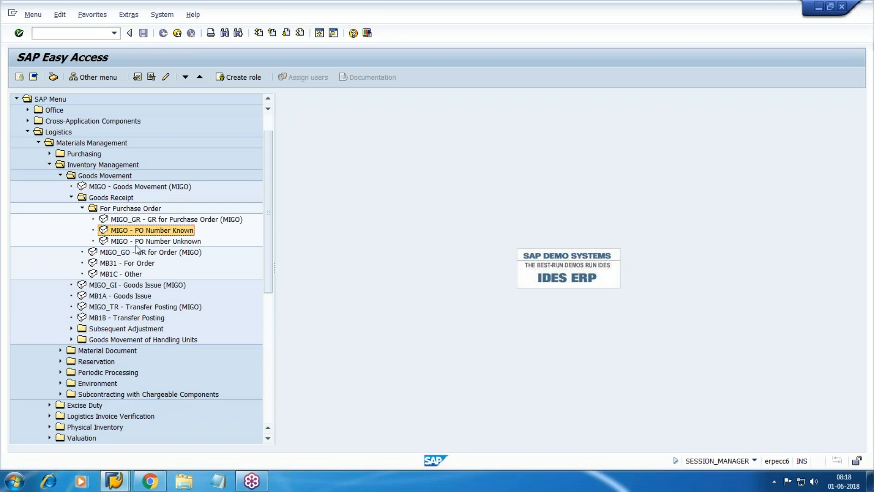
Step: Display the purchase order with transaction ME23N and open the purchasing documents selection for its document overview
left_click(70, 33)
type("/NME23N")
key("Return")
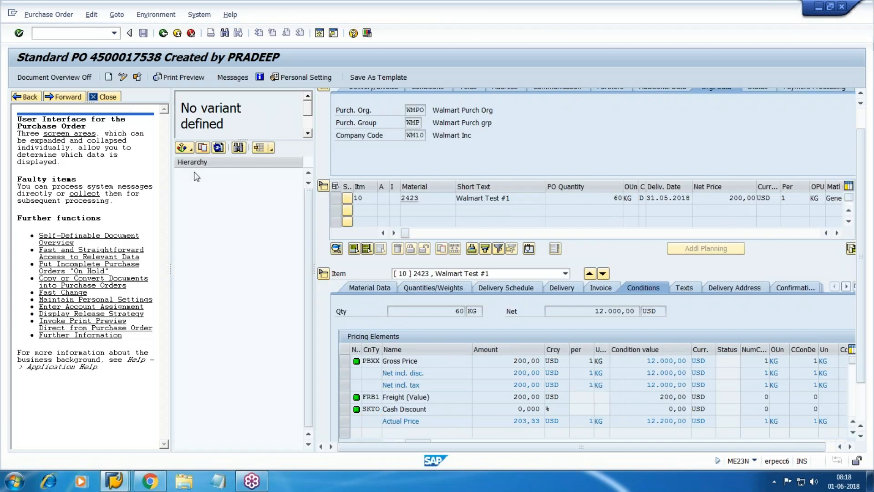
left_click(191, 148)
left_click(254, 163)
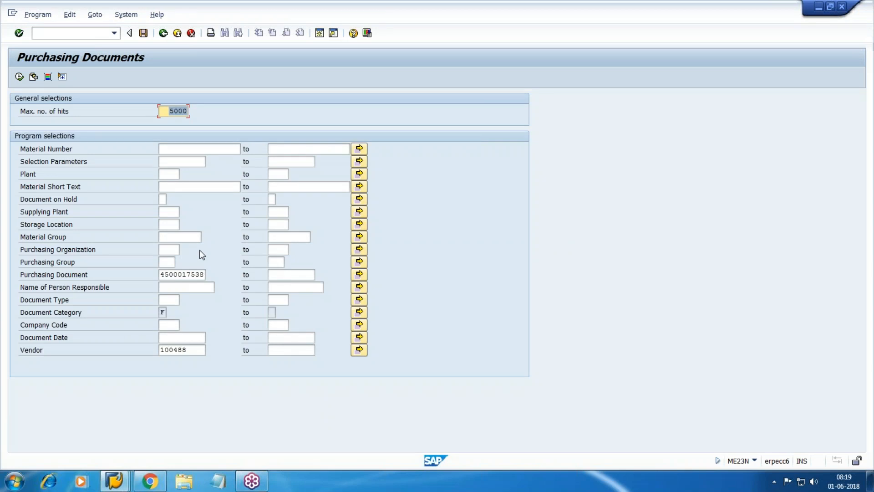
Step: Clear the purchasing document number from the selection and run the search for the vendor's purchasing documents
left_click(160, 274)
key("Delete")
key("Delete")
key("Delete")
key("Delete")
key("Delete")
key("Delete")
key("Delete")
key("Delete")
key("Delete")
key("Delete")
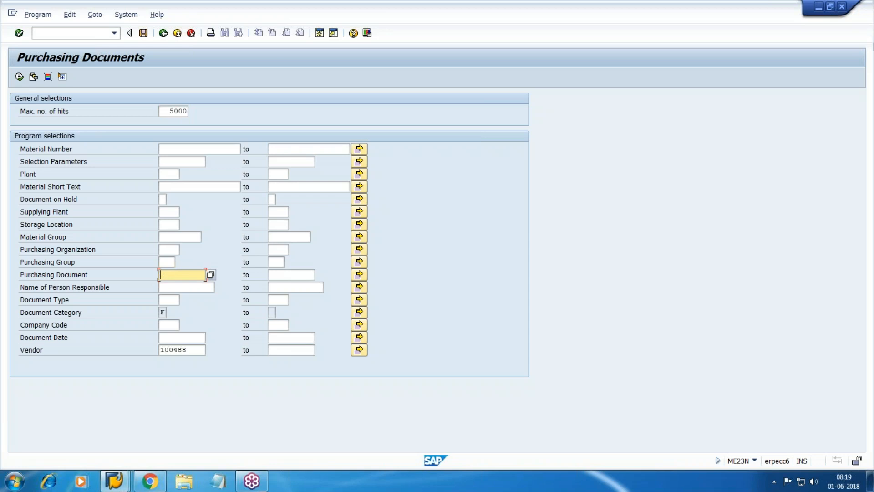
left_click(20, 76)
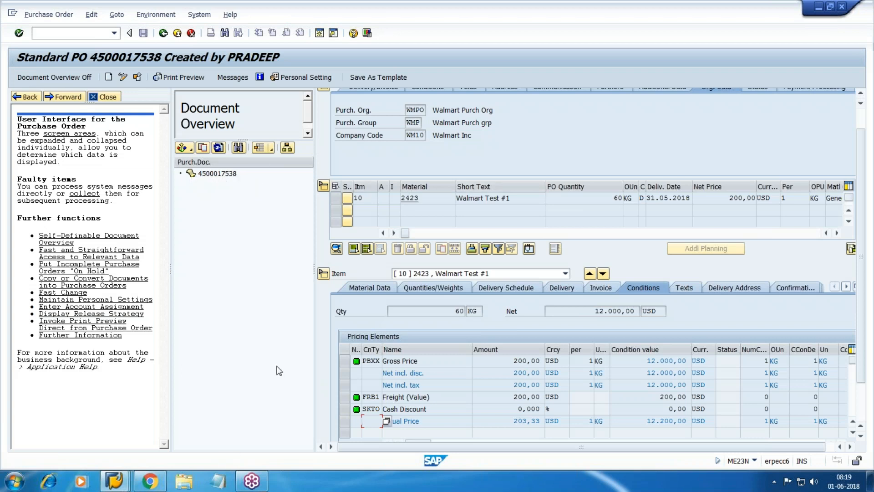
Step: Open the MIGO - PO Number Known goods receipt transaction and hide its document overview
left_click(47, 32)
type("/NMMIGO")
key("Return")
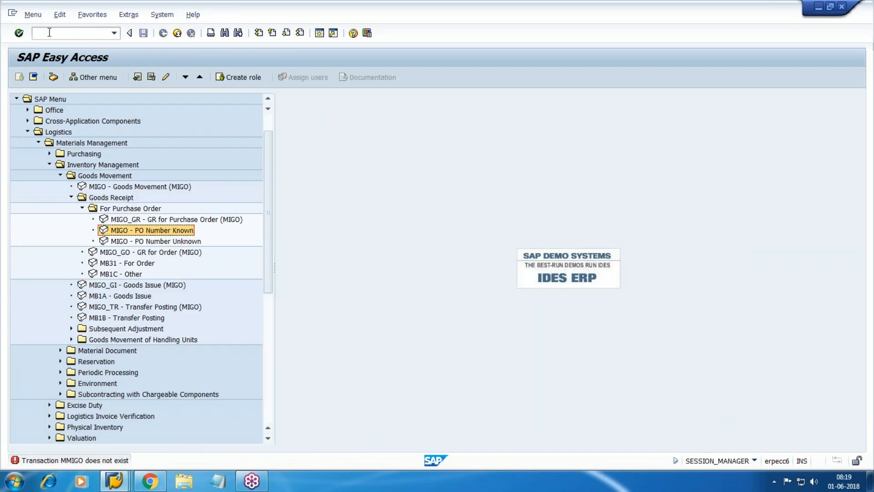
double_click(180, 231)
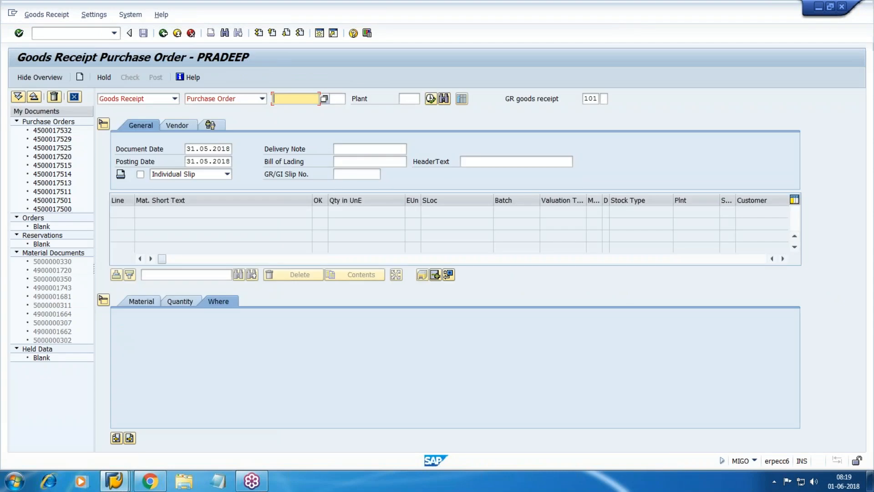
left_click(336, 99)
left_click(409, 99)
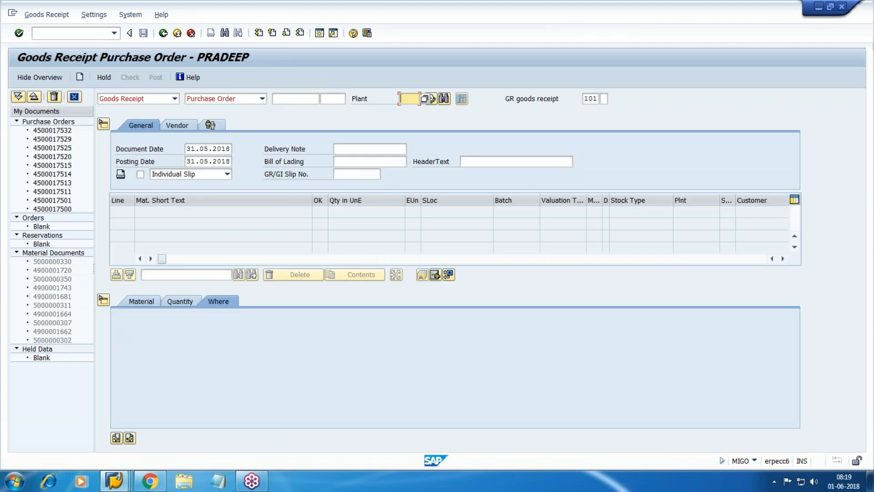
key("shift+Tab")
key("shift+Tab")
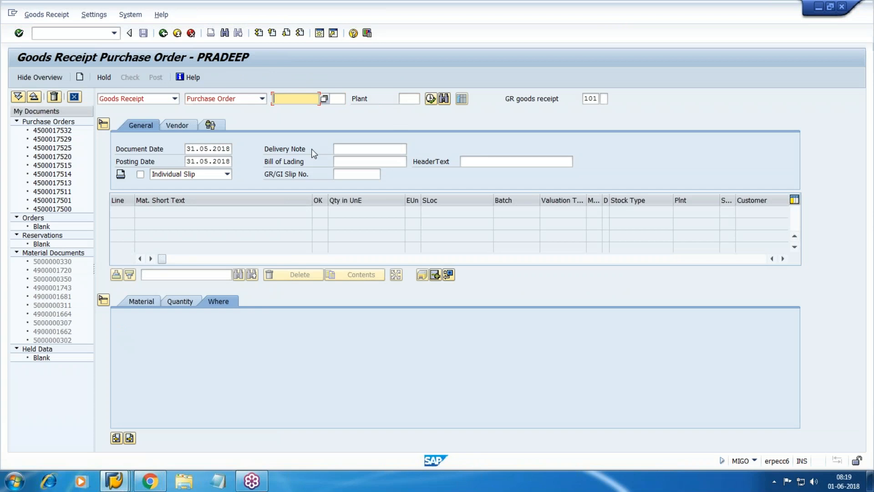
left_click(75, 97)
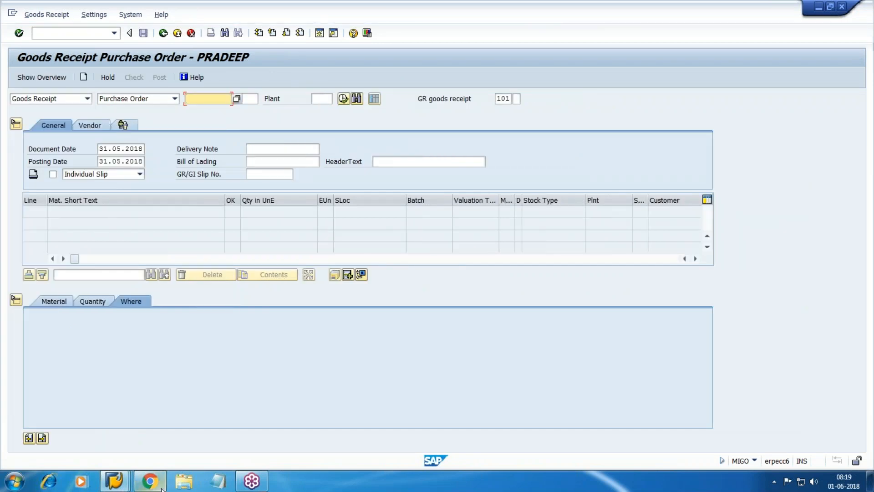
Step: Load the purchase order number from the working notes into the goods receipt with plant WM1, and mark the item as OK
left_click(150, 481)
left_click_drag(283, 289, 342, 290)
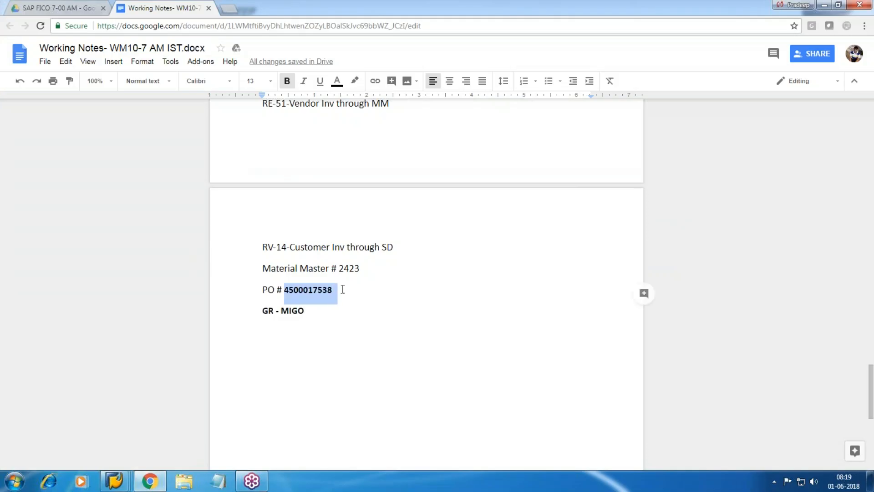
key("ctrl+c")
key("alt+Tab")
key("ctrl+v")
key("Tab")
key("Tab")
type("WM1")
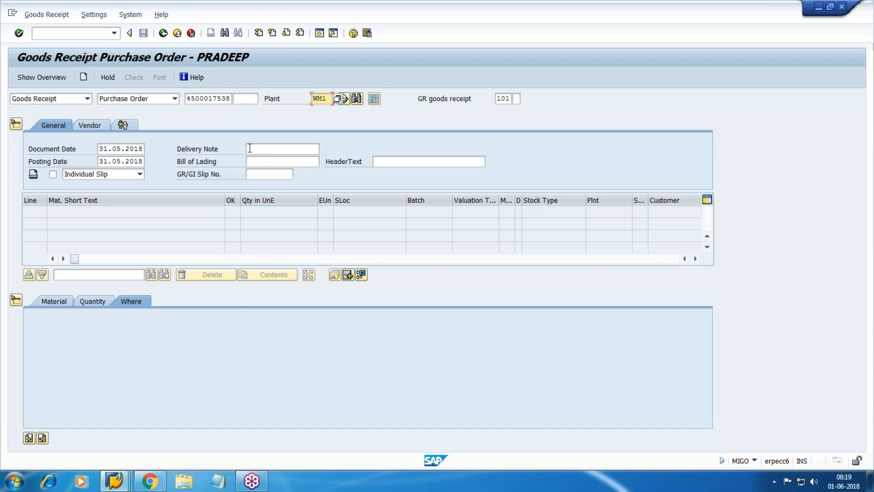
key("Return")
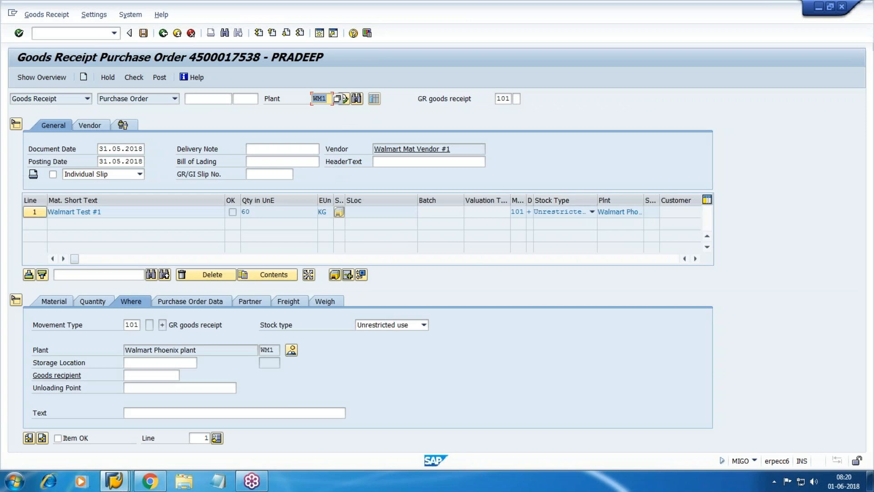
left_click(85, 439)
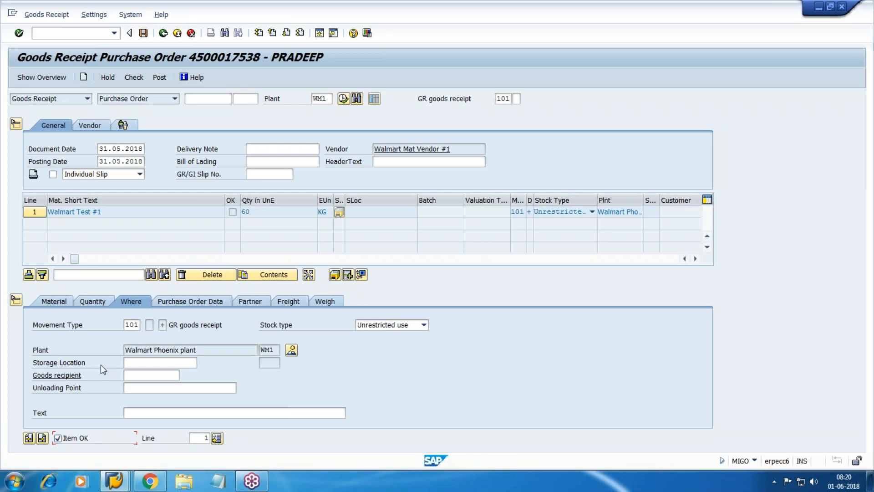
Step: Review the goods receipt item's material, quantity, location, purchase order, weighing, freight and partner details
left_click(52, 303)
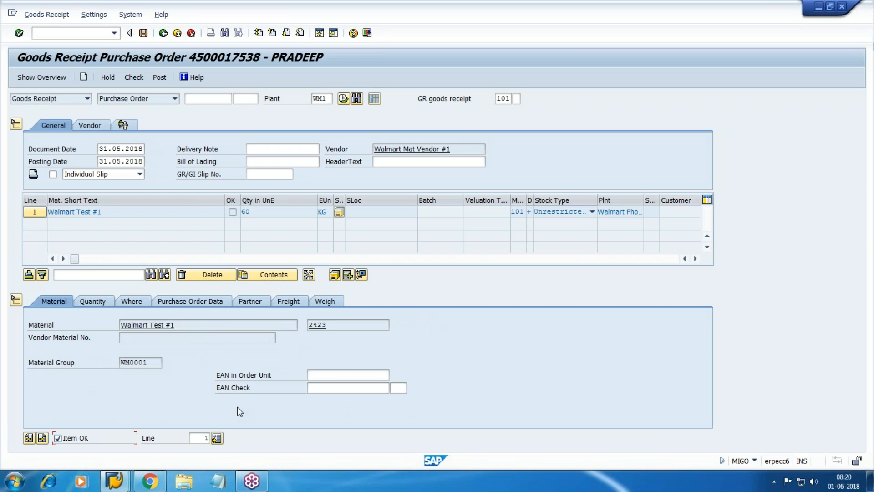
left_click(93, 301)
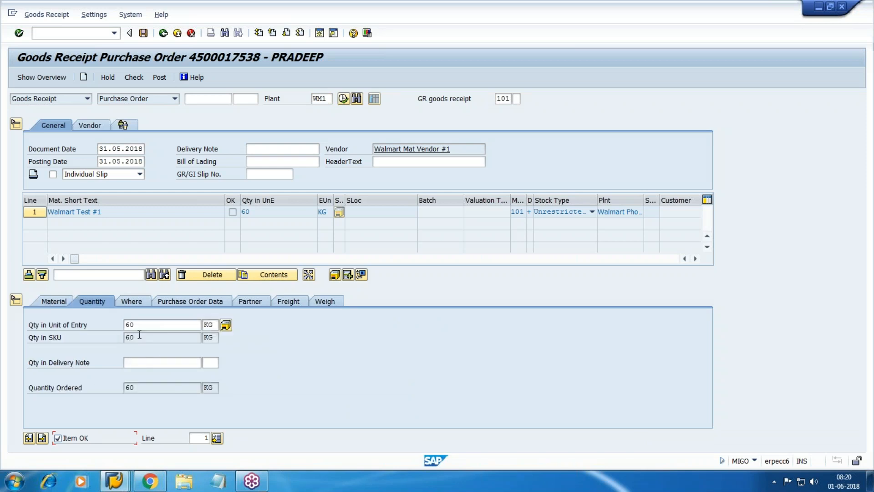
left_click(142, 301)
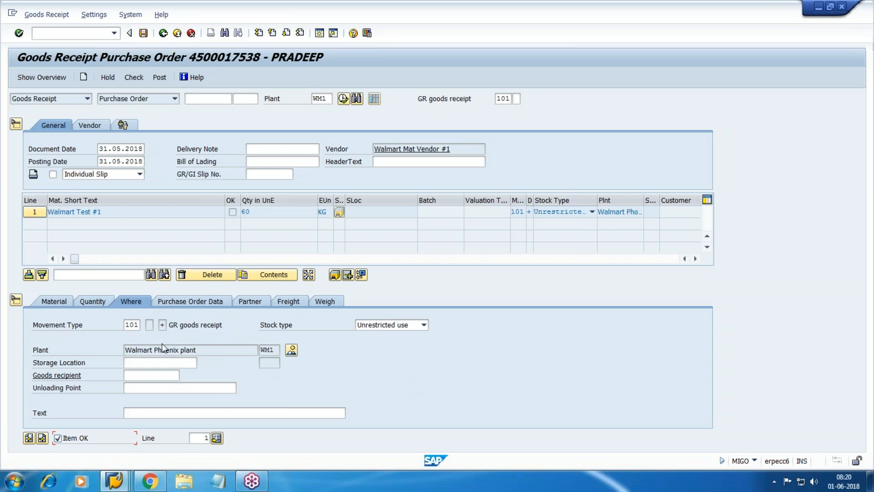
left_click(190, 301)
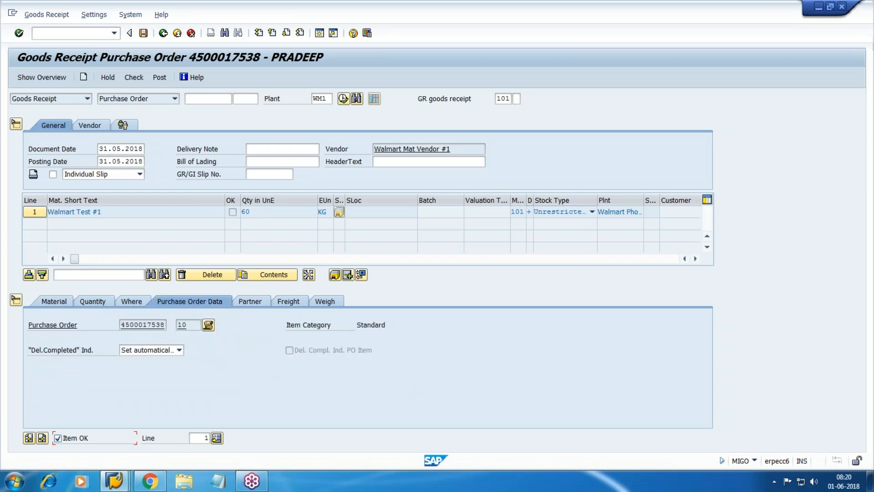
left_click(324, 301)
left_click(286, 301)
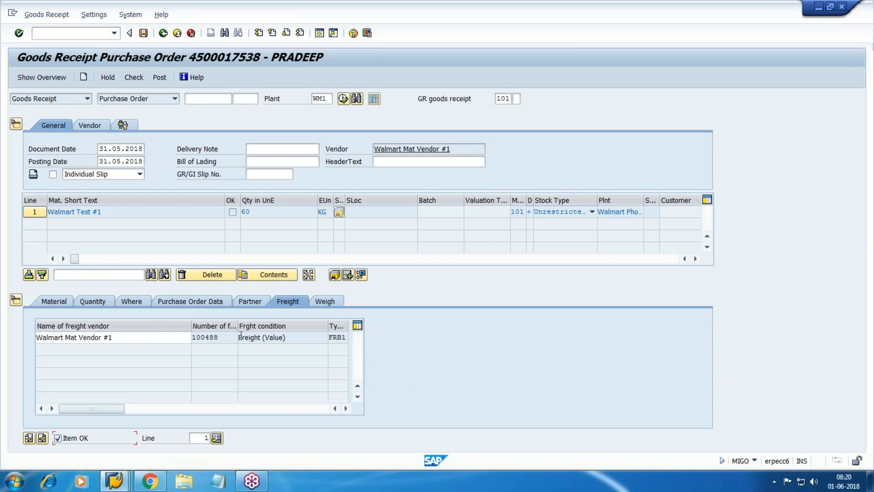
left_click(246, 300)
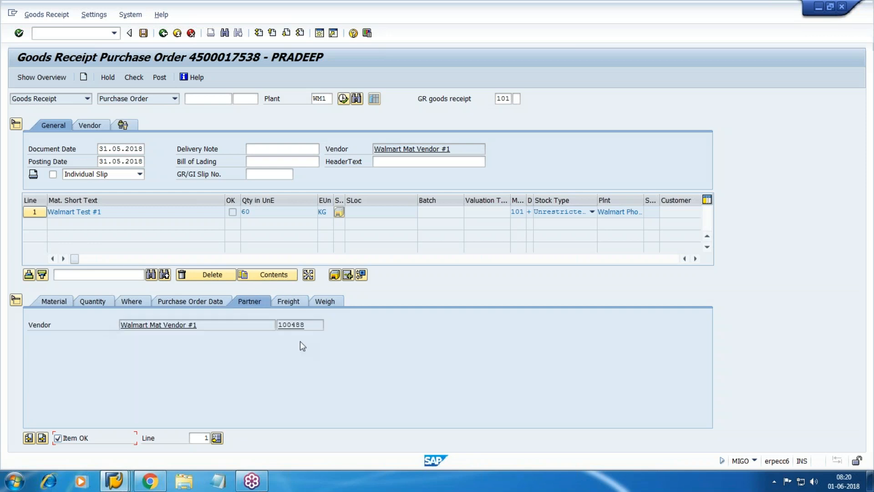
left_click(56, 300)
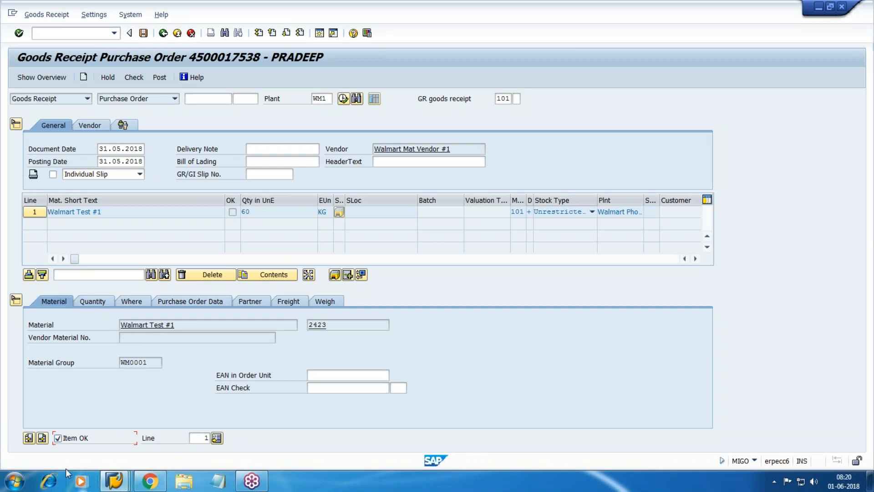
Step: Check the goods receipt for errors, close the log and go to the item's storage location entry
left_click(141, 81)
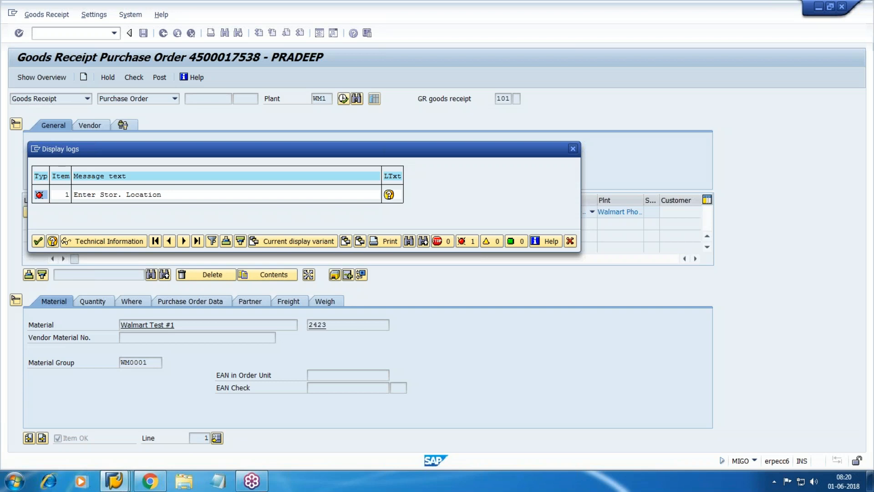
key("Return")
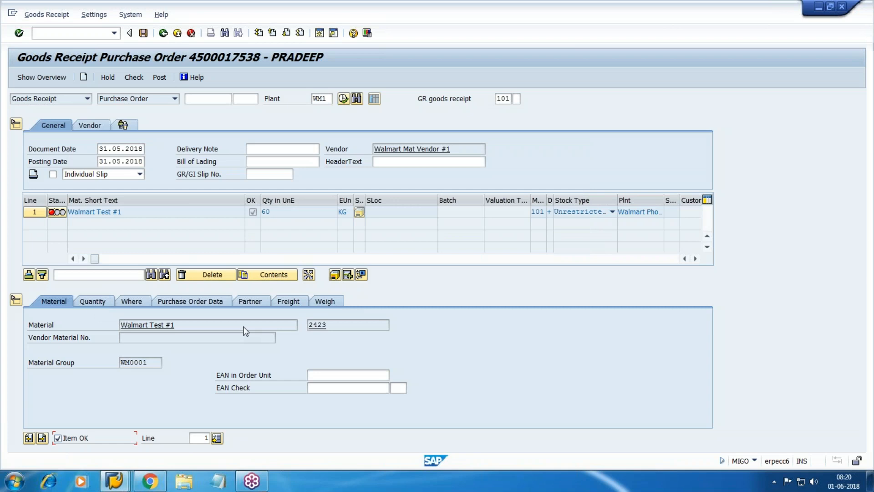
left_click(131, 303)
left_click(143, 362)
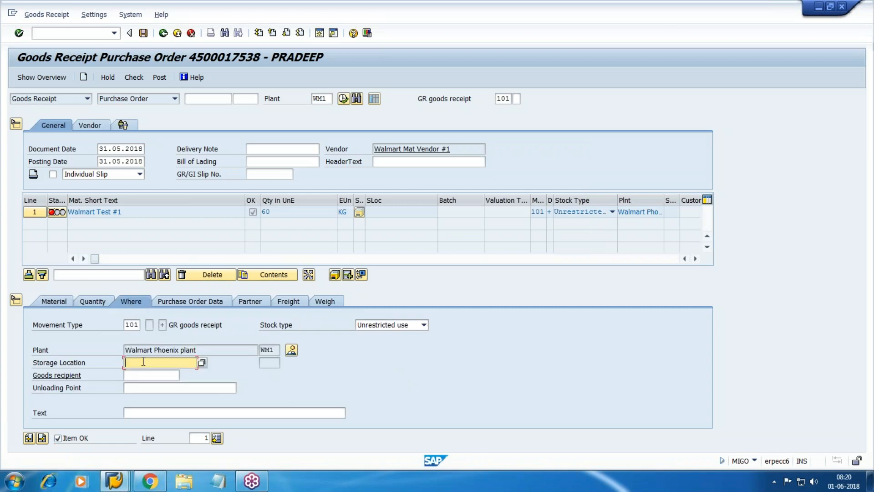
Step: Look up the storage location of plant WM1 in the Google Docs working notes
left_click(150, 481)
scroll(388, 319, "up", 5)
scroll(388, 322, "up", 20)
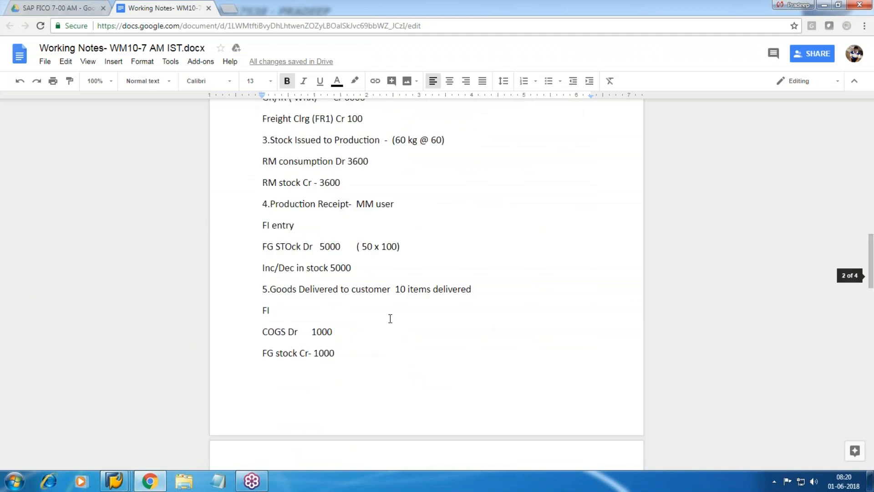
scroll(393, 319, "down", 10)
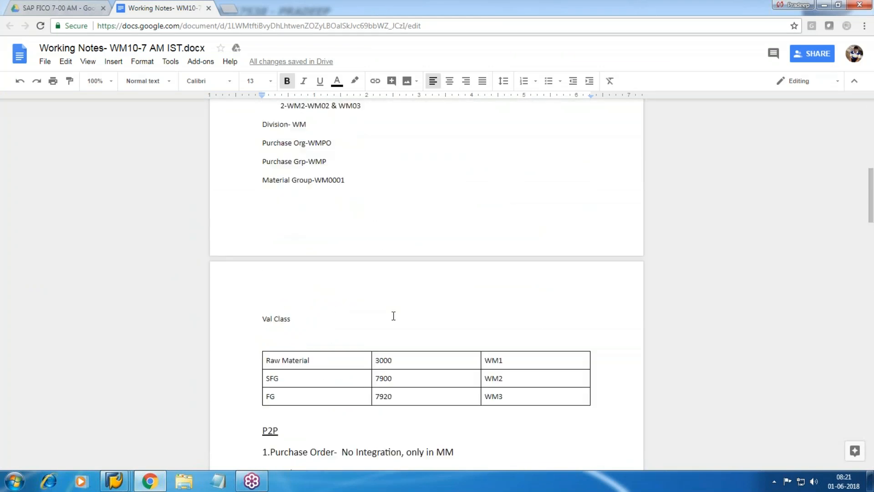
scroll(393, 316, "down", 2)
scroll(393, 314, "up", 4)
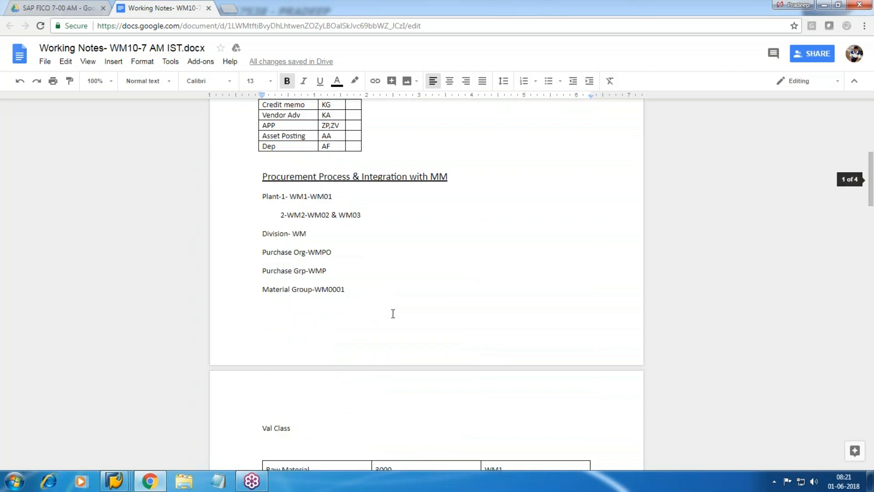
Step: Back in SAP, set the item's storage location to WM01, then recheck and post the goods receipt
key("alt+Tab")
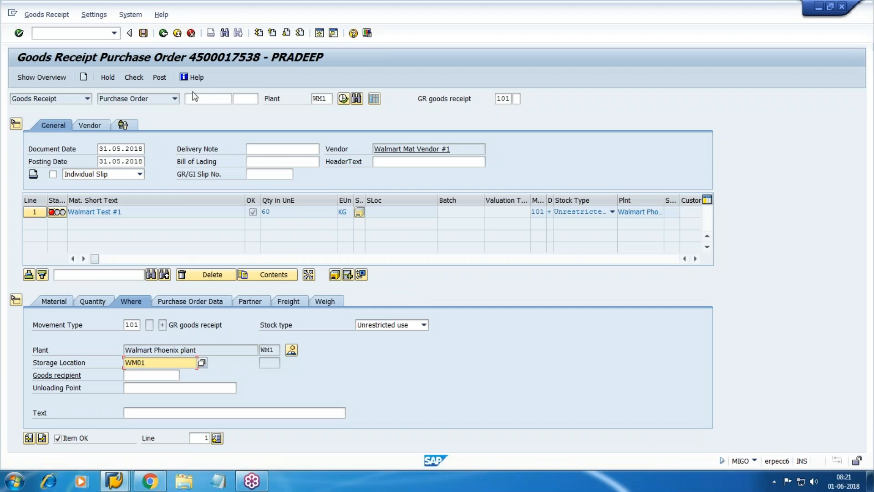
left_click(146, 76)
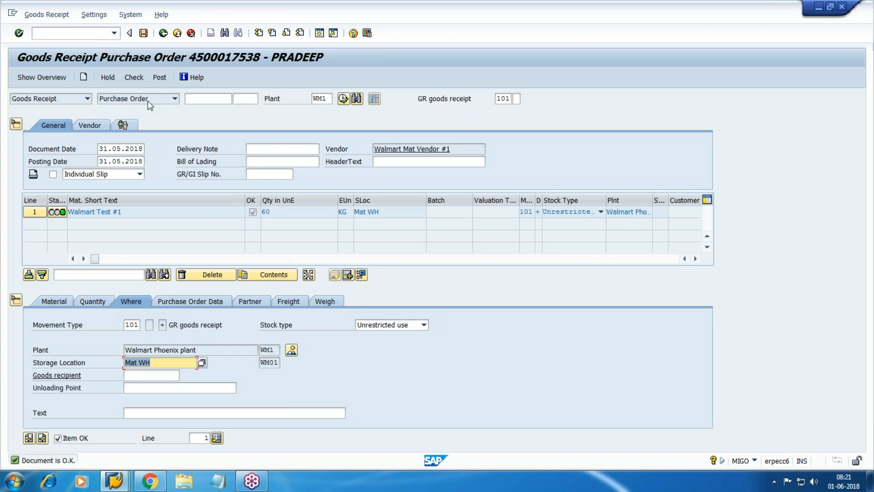
left_click(161, 78)
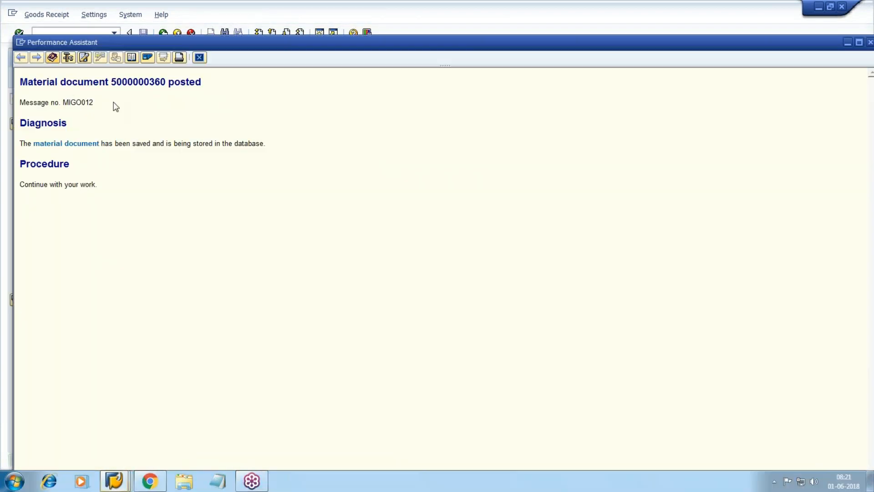
Step: Copy the posted material document number into the working notes on a new line below GR - MIGO, prefixed with #
left_click_drag(111, 83, 165, 86)
key("ctrl+c")
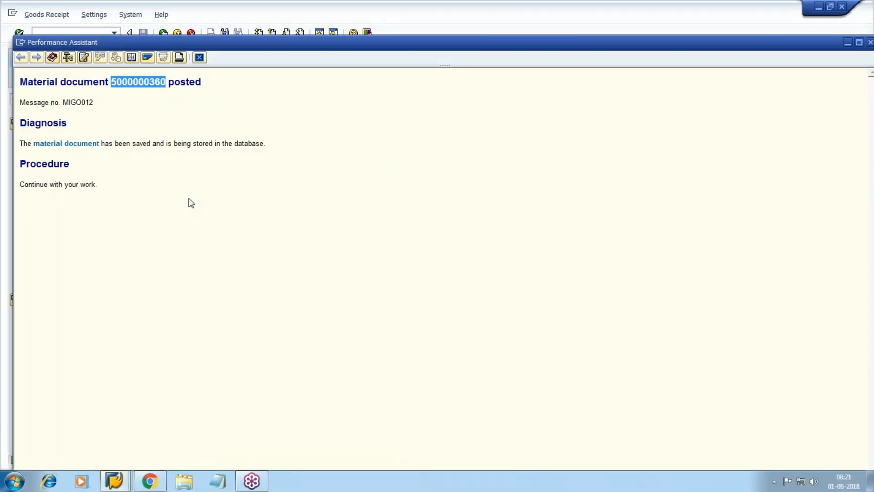
left_click(150, 482)
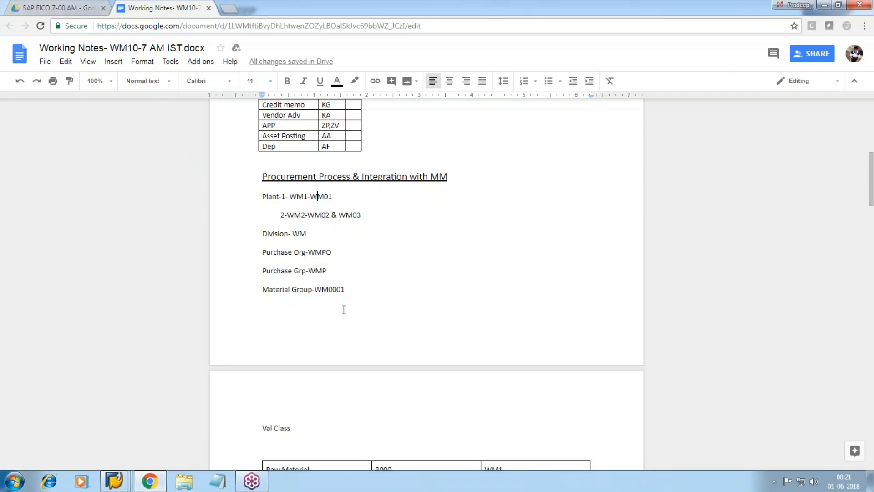
left_click_drag(871, 187, 872, 456)
scroll(510, 215, "up", 7)
scroll(314, 425, "down", 2)
scroll(313, 425, "down", 1)
left_click(329, 288)
key("Return")
type("#")
key("ctrl+v")
key("Return")
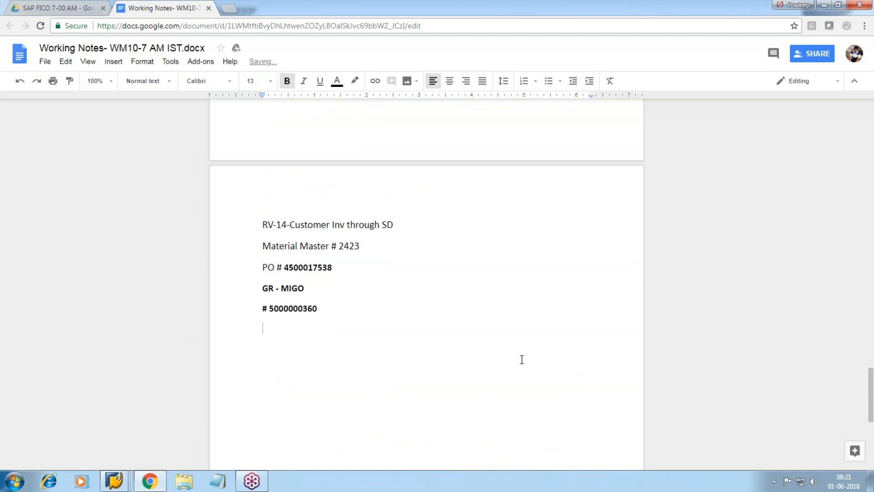
Step: Close the posting message help in SAP and display the posted 2018 material document with MB03
key("alt+Tab")
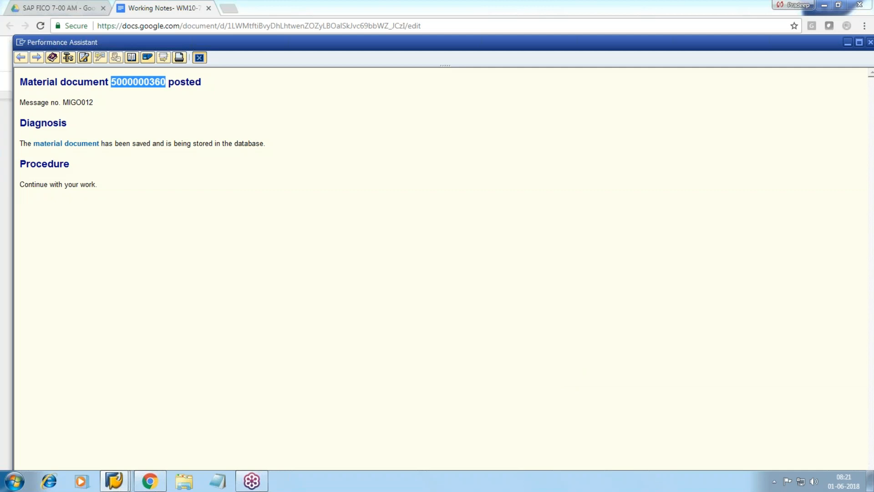
left_click(199, 57)
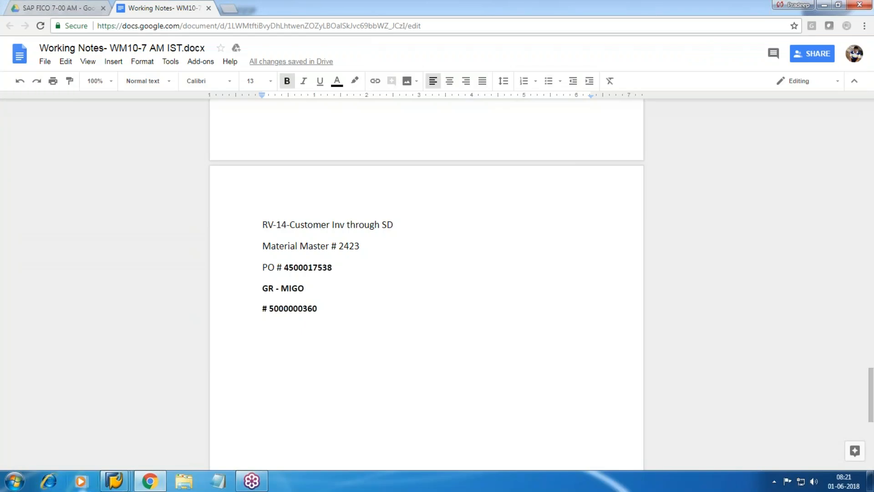
mouse_move(115, 481)
left_click(319, 447)
left_click(63, 35)
type("/NMB03")
key("Return")
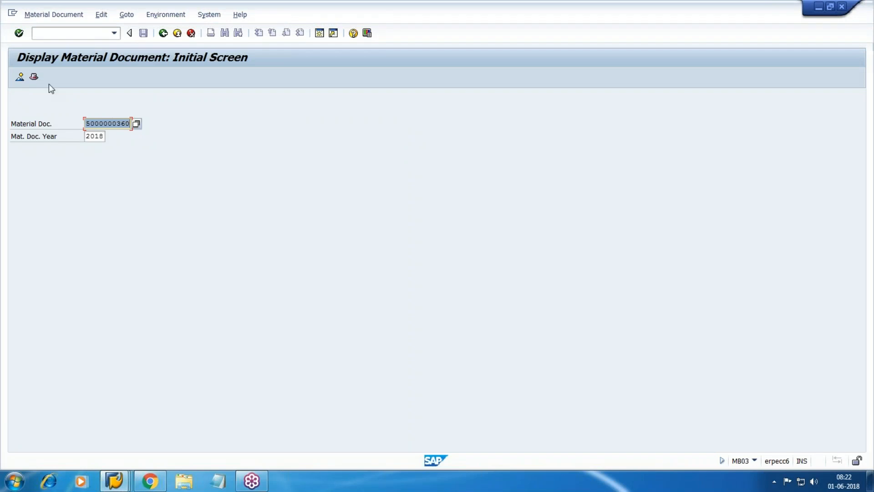
left_click(21, 80)
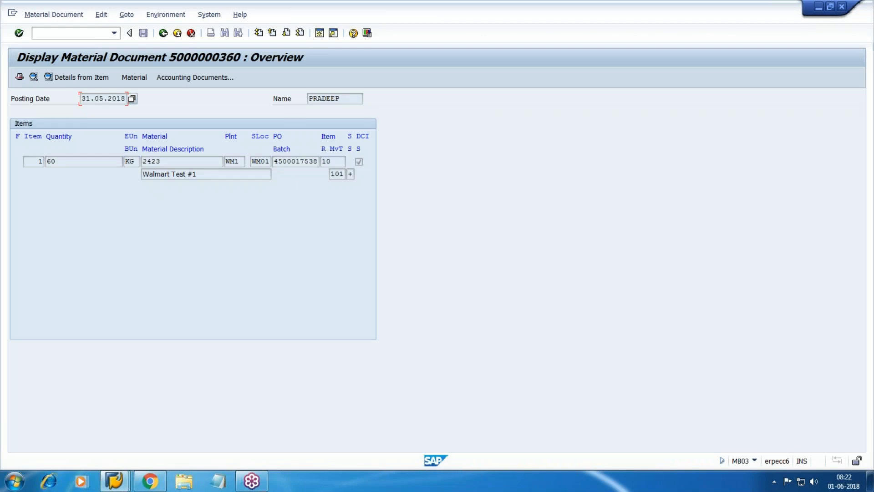
Step: View the details of the material document's item and return to the overview
left_click(51, 162)
left_click(76, 77)
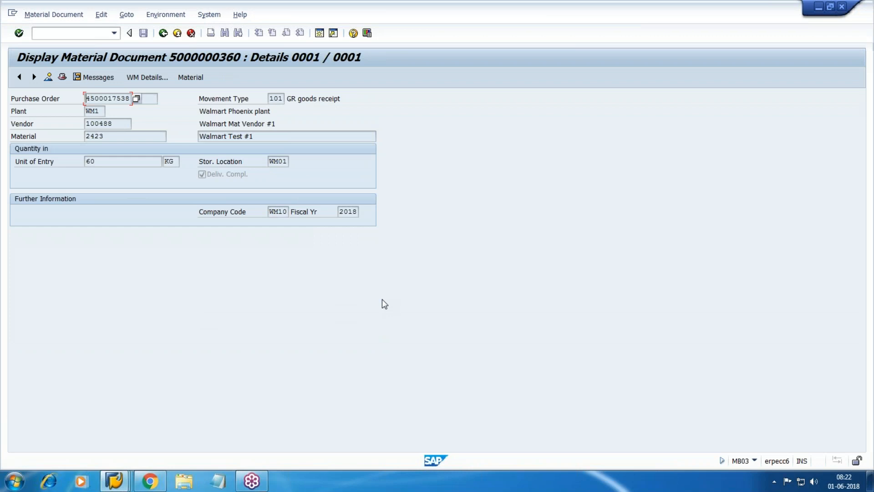
key("F3")
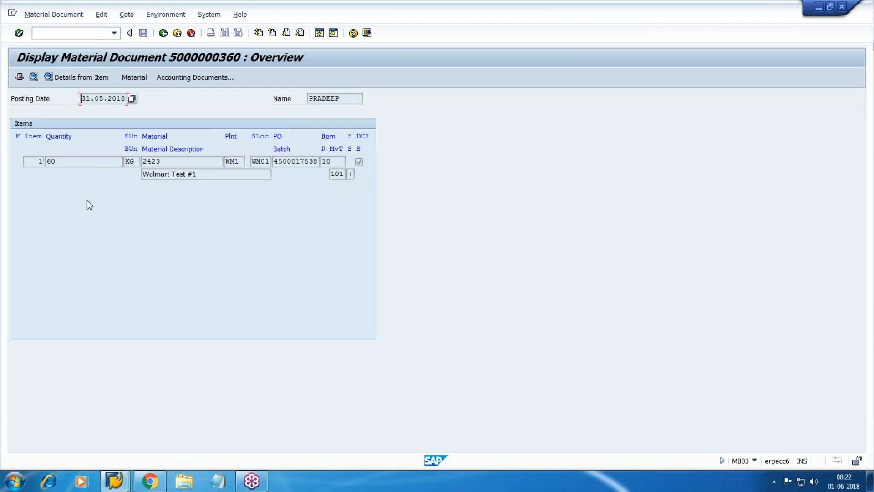
Step: Open the item's material master and examine the total stock and moving price in its Accounting 1 view
left_click(49, 161)
left_click(134, 78)
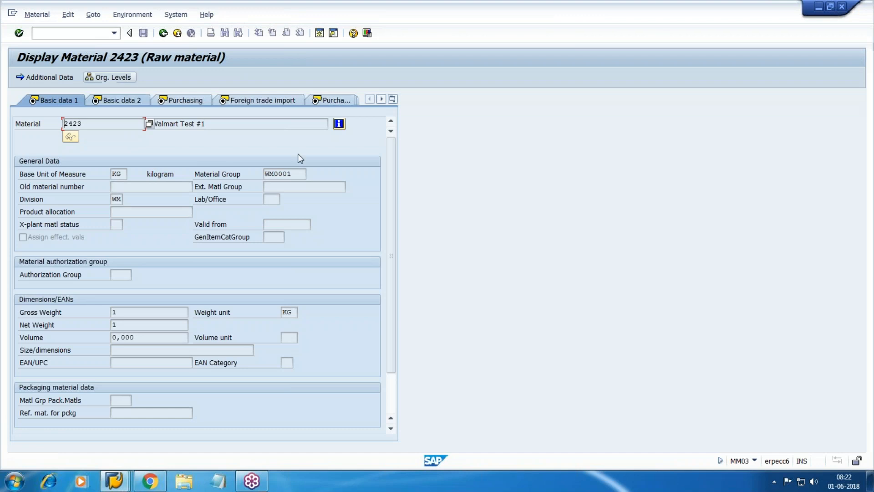
left_click(392, 98)
left_click(451, 209)
left_click_drag(127, 300, 10, 304)
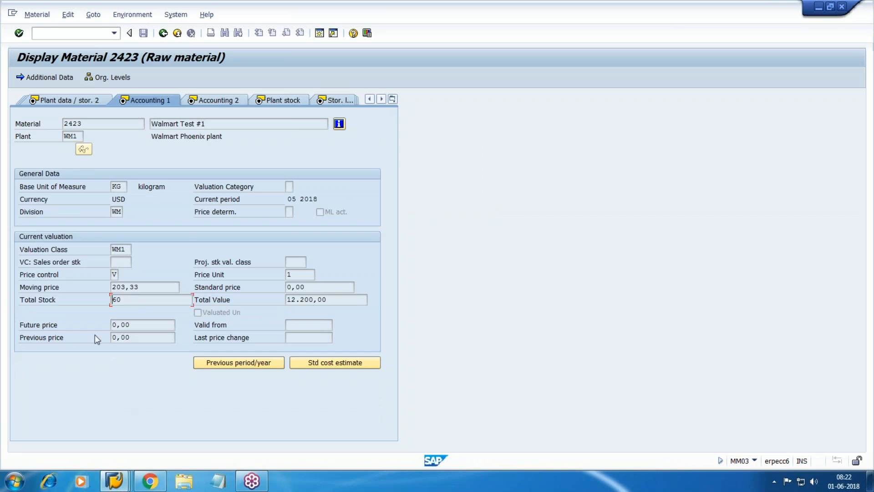
left_click(147, 288)
Step: Divide the total value 12200 by the stock of 60 in Calculator to verify the material's moving price
key("super")
left_click(42, 223)
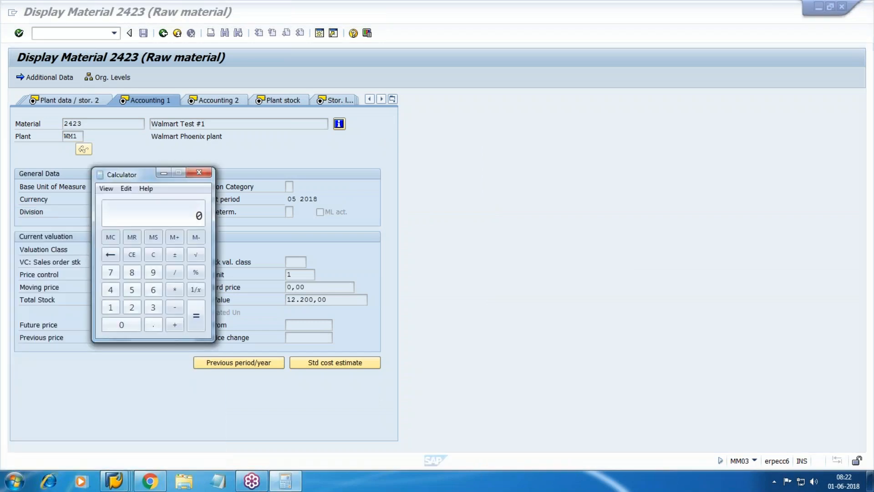
type("122100")
key("Escape")
type("12200/60")
key("Return")
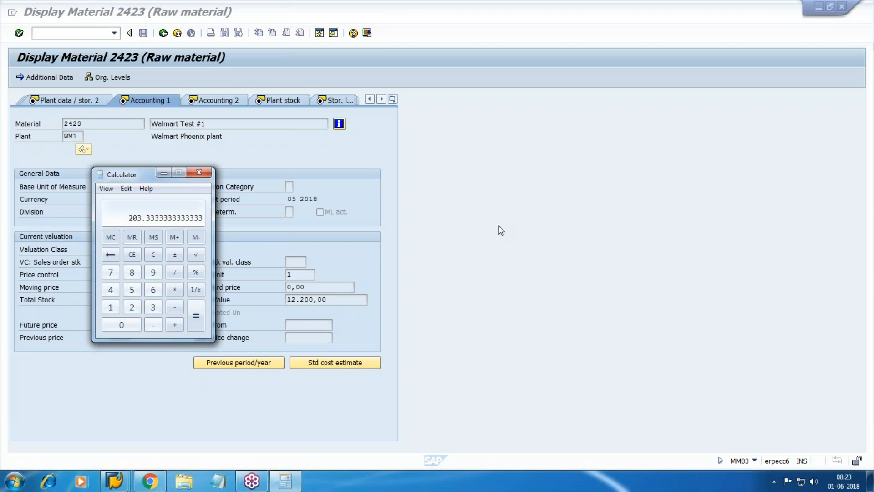
left_click(498, 228)
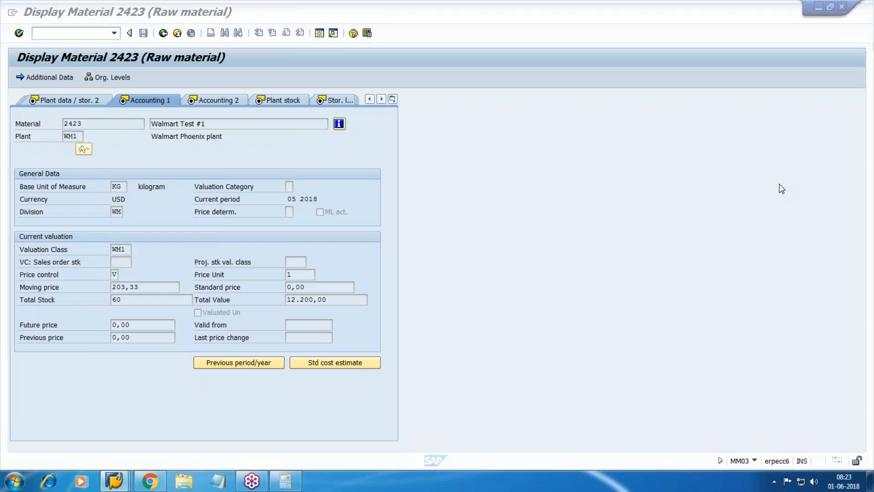
left_click(709, 237)
mouse_move(335, 299)
left_mouse_down()
mouse_move(285, 283)
mouse_move(328, 289)
left_mouse_up()
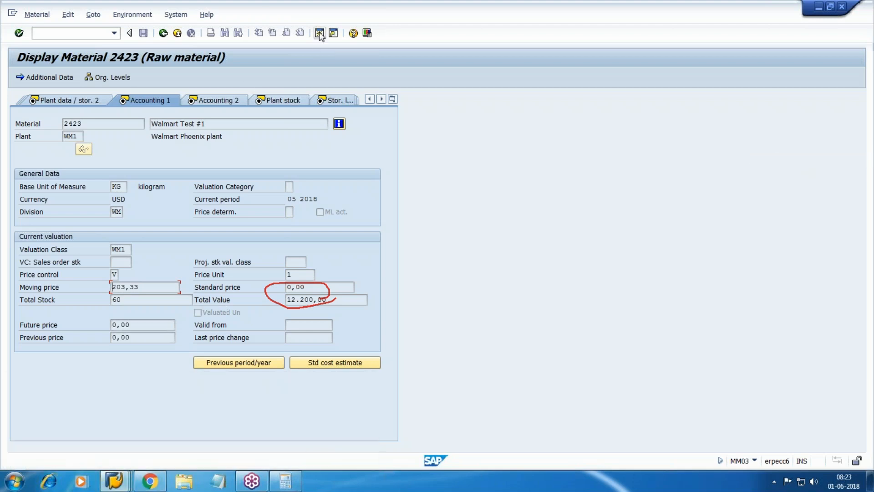
Step: Open the G/L Account Line Item Display (FBL3N) in a new SAP session
key("shift+F3")
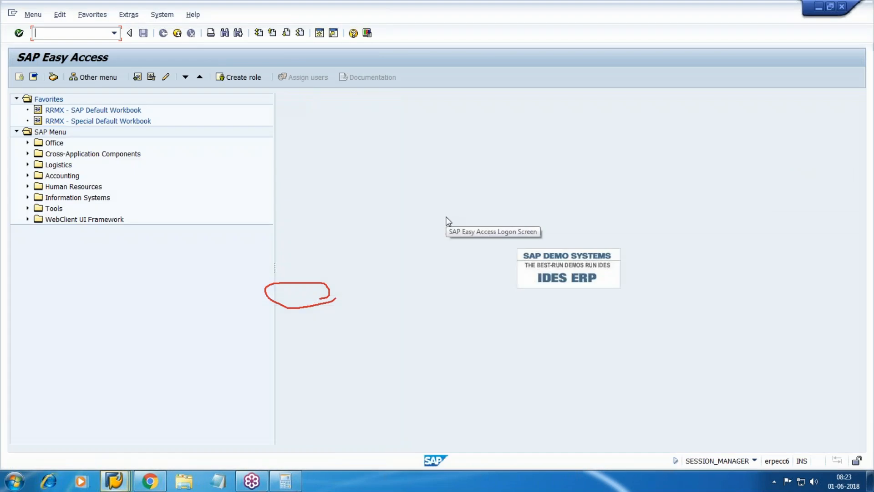
type("FBL3N")
key("Return")
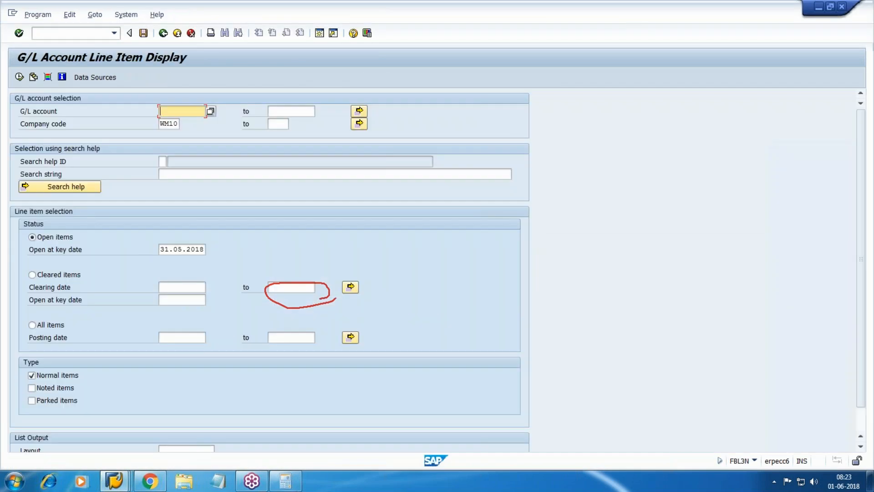
left_click(865, 140)
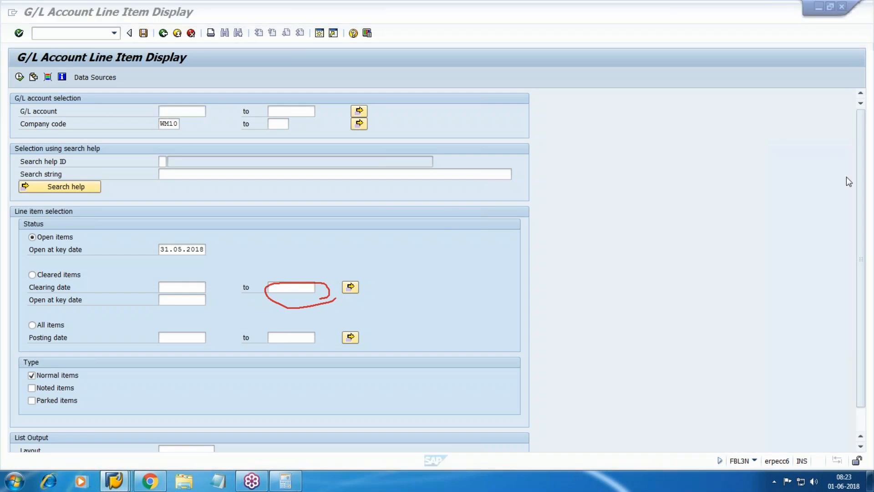
left_click(806, 165)
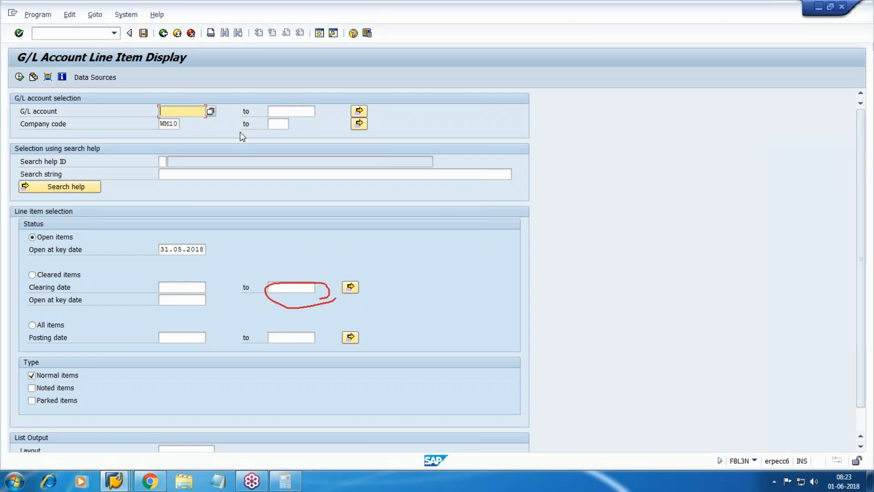
Step: Select all items for company code WM10 with posting date 31.05.2018 to 31.05.2018
left_click(55, 325)
left_click(196, 338)
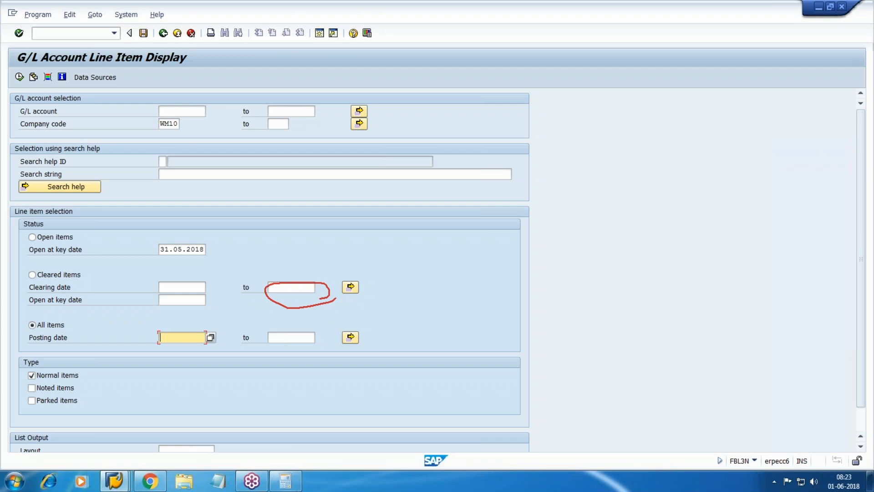
key("F4")
key("Return")
key("ctrl+c")
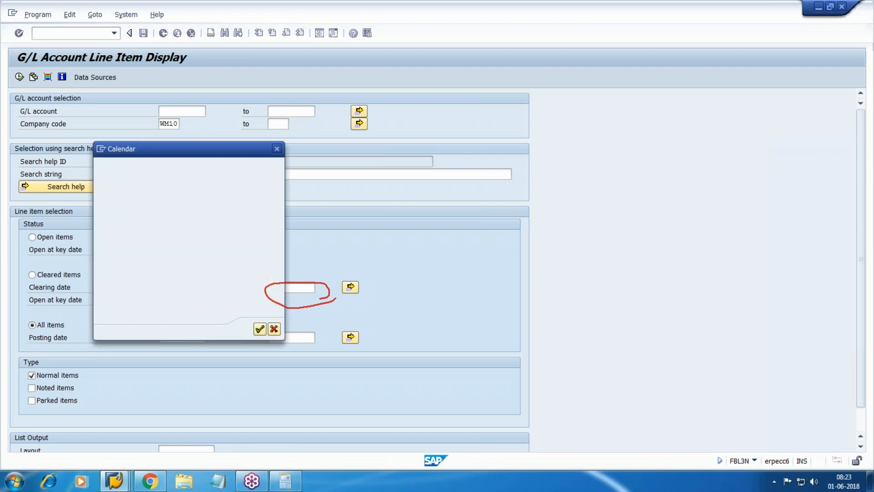
key("Tab")
key("ctrl+v")
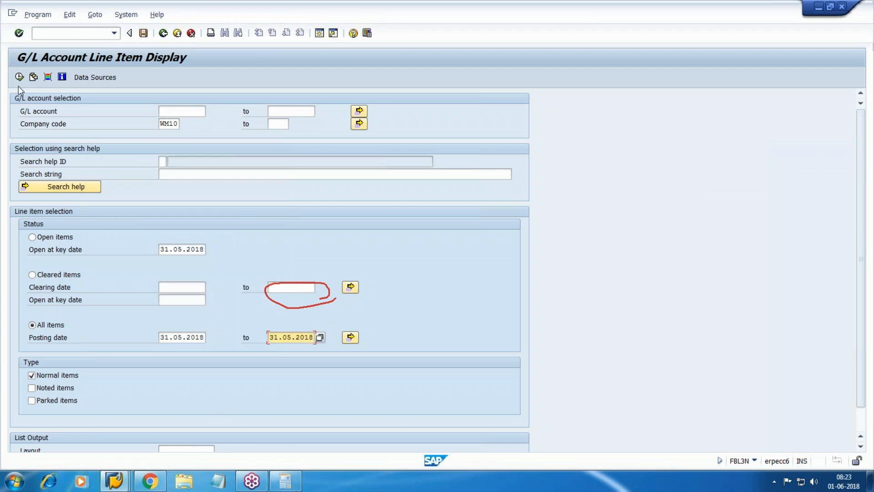
Step: Run the line item report and examine the postings on the RM stock and GR/IR accounts
key("F8")
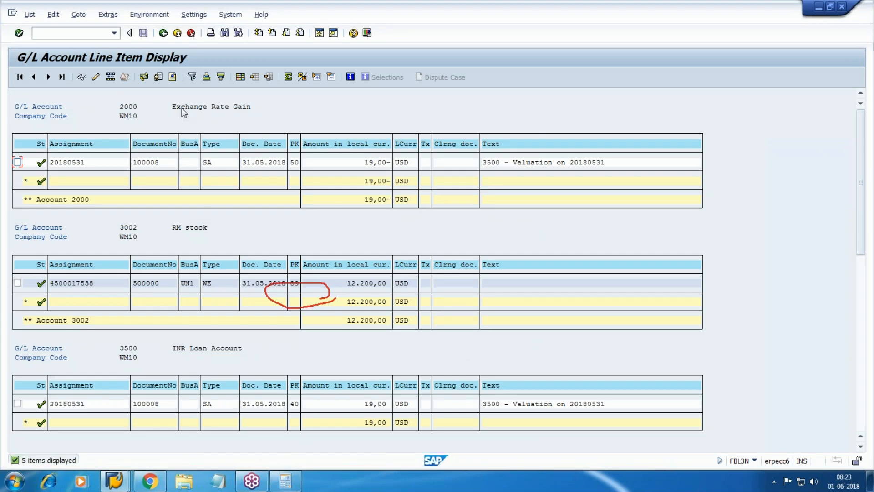
scroll(217, 228, "down", 1)
scroll(255, 233, "down", 1)
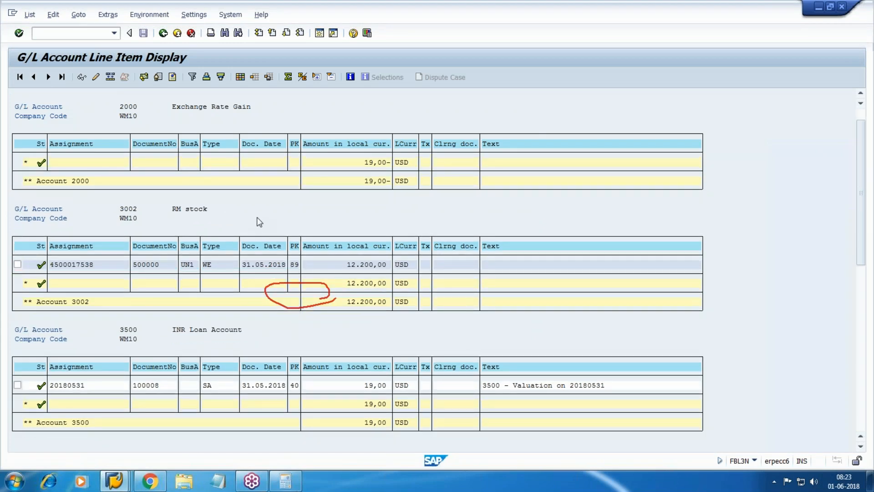
scroll(258, 222, "down", 1)
scroll(258, 221, "down", 1)
scroll(332, 220, "down", 1)
scroll(308, 219, "up", 1)
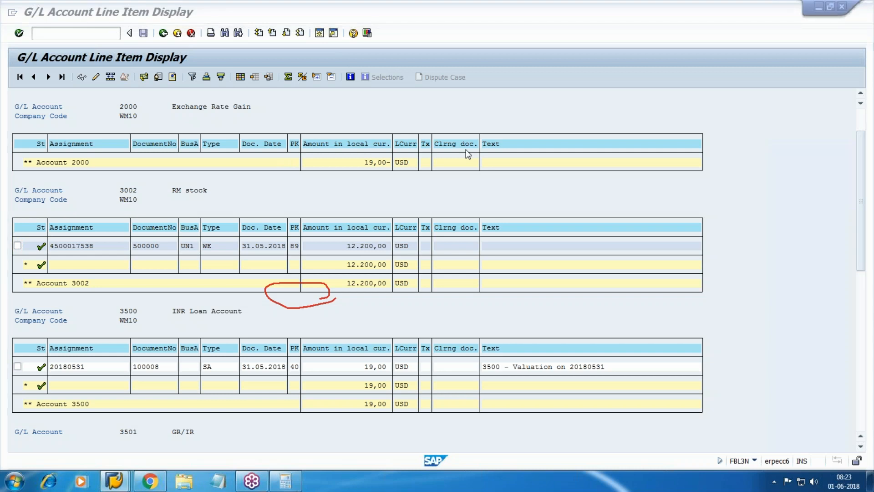
Step: Open the posting keys configuration list with transaction OB41
type("OB40")
key("Return")
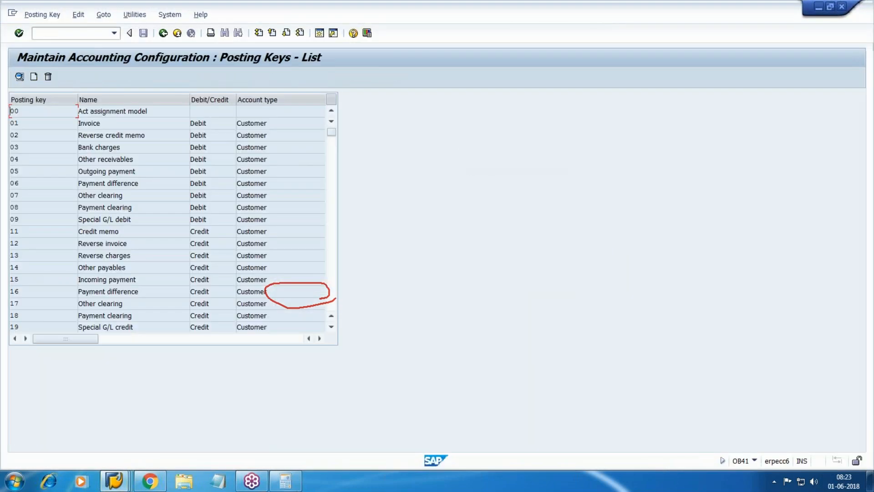
Step: Look through the posting keys list for key 89, the debit key for stock inward movement
left_click(860, 155)
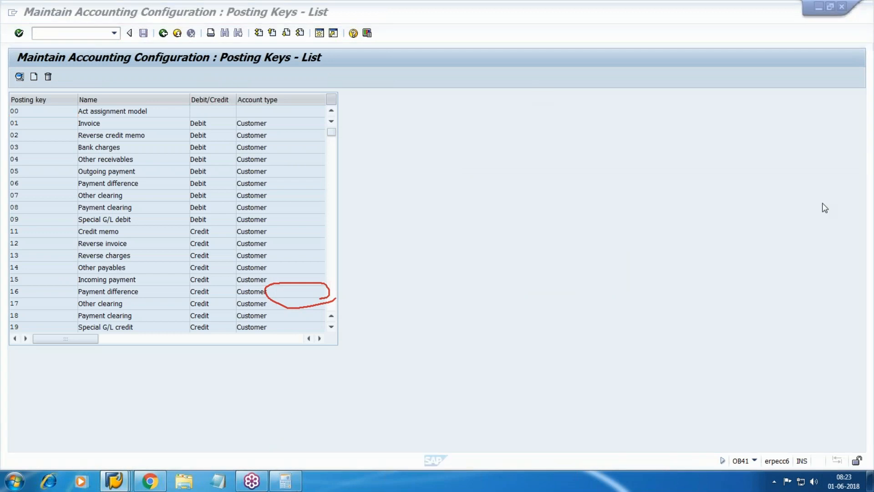
left_click(782, 210)
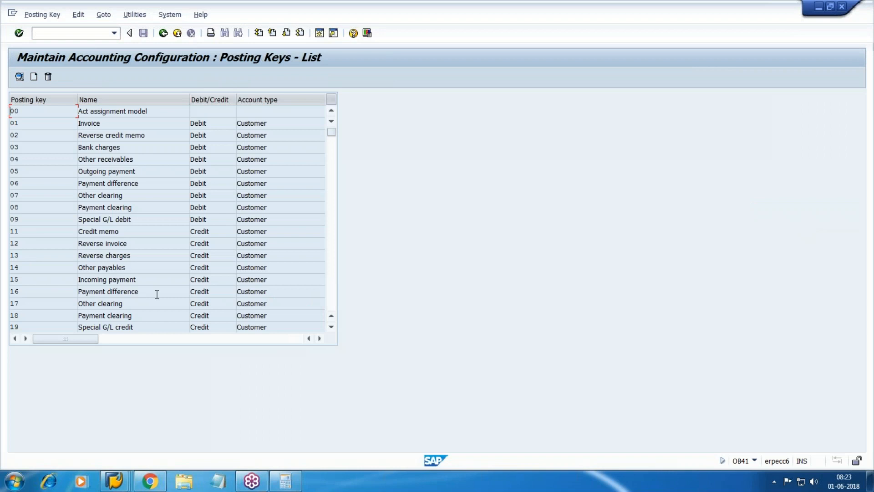
left_click(332, 150)
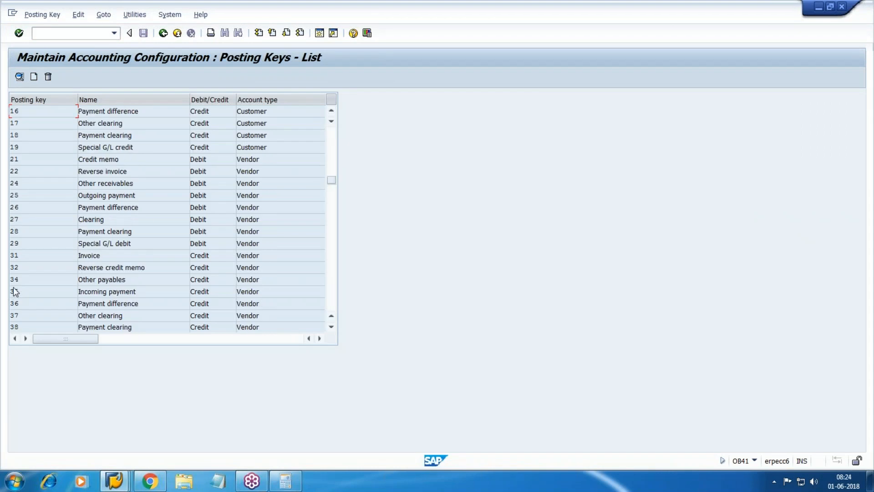
scroll(168, 219, "down", 4)
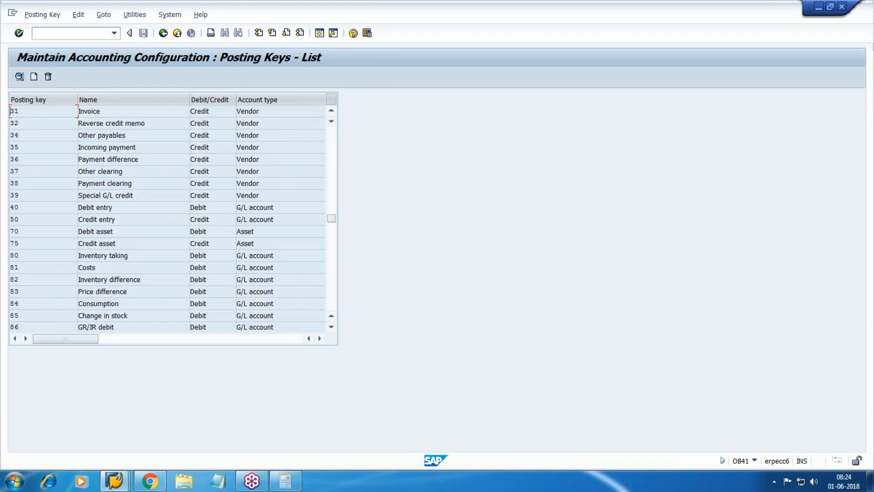
scroll(33, 289, "down", 3)
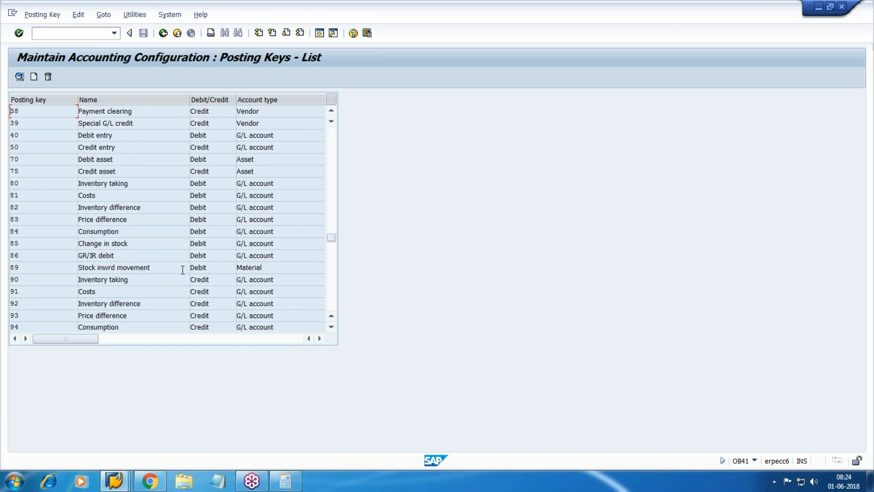
left_click(176, 269)
Step: Compare the RM stock line item in the G/L report with the goods receipt entry in the P2P section of the working notes
key("alt+Tab")
left_click_drag(344, 247, 546, 246)
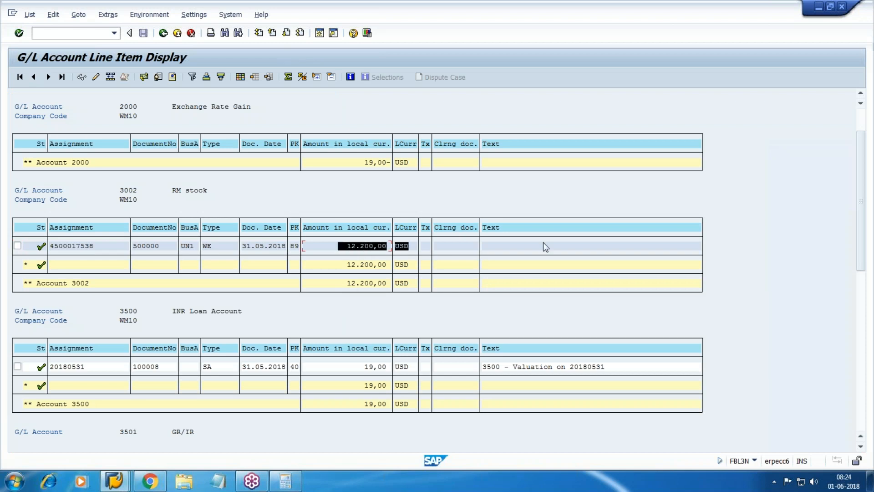
key("ctrl+c")
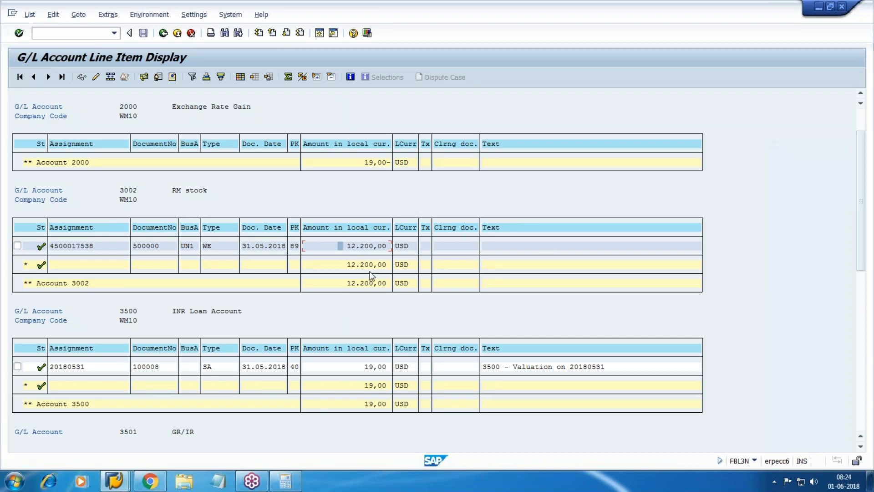
left_click(149, 481)
scroll(202, 337, "up", 5)
scroll(202, 336, "up", 10)
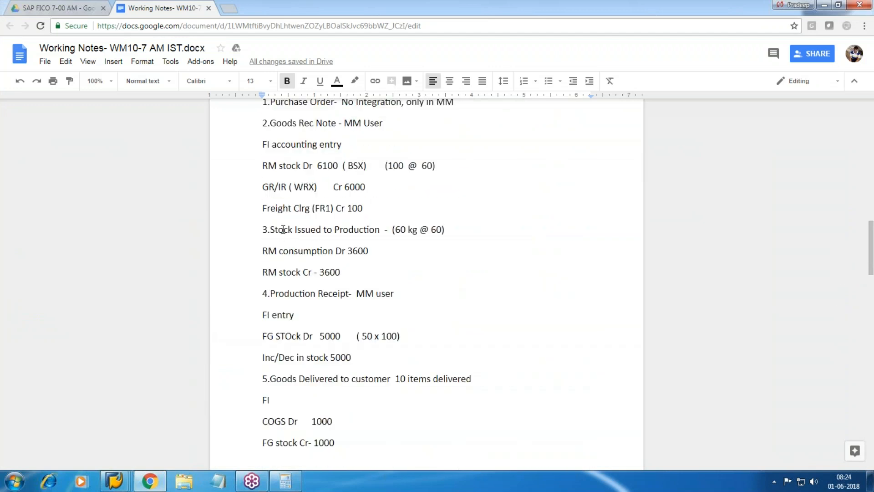
scroll(288, 214, "up", 1)
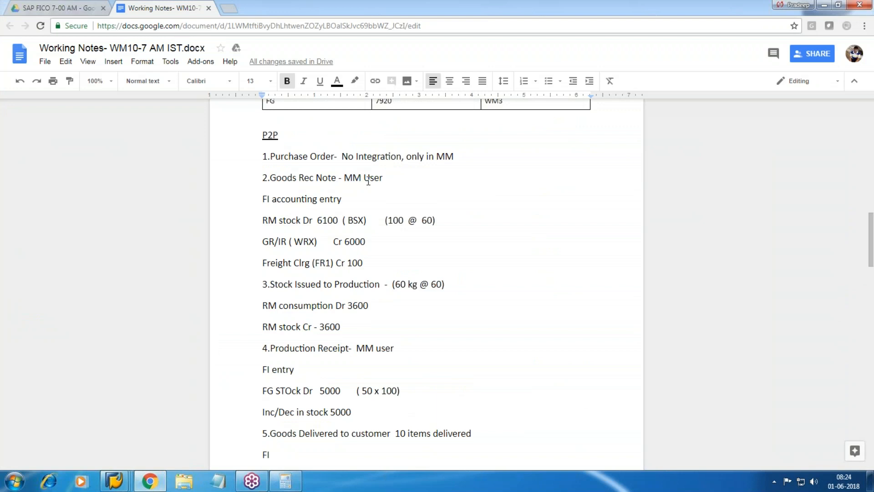
left_click(277, 220)
Step: Return to the G/L line item report and examine the GR/IR and Freight Clrg postings
key("alt+Tab")
scroll(275, 365, "down", 3)
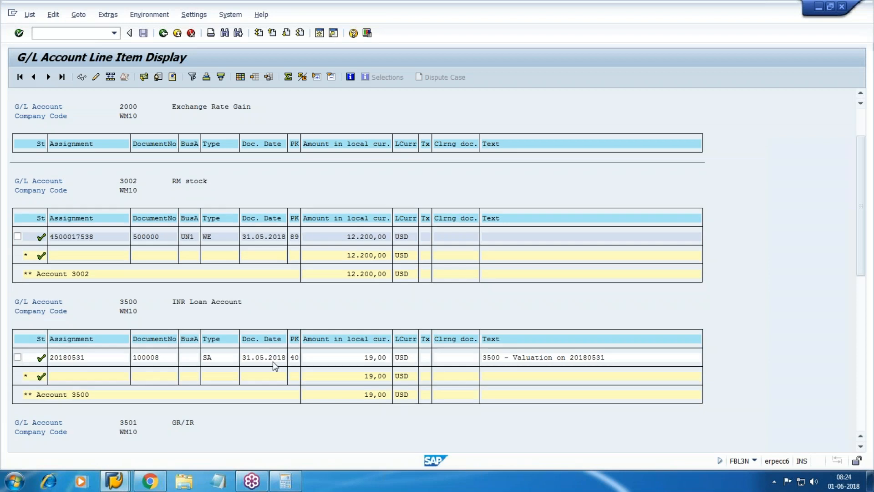
scroll(275, 365, "down", 3)
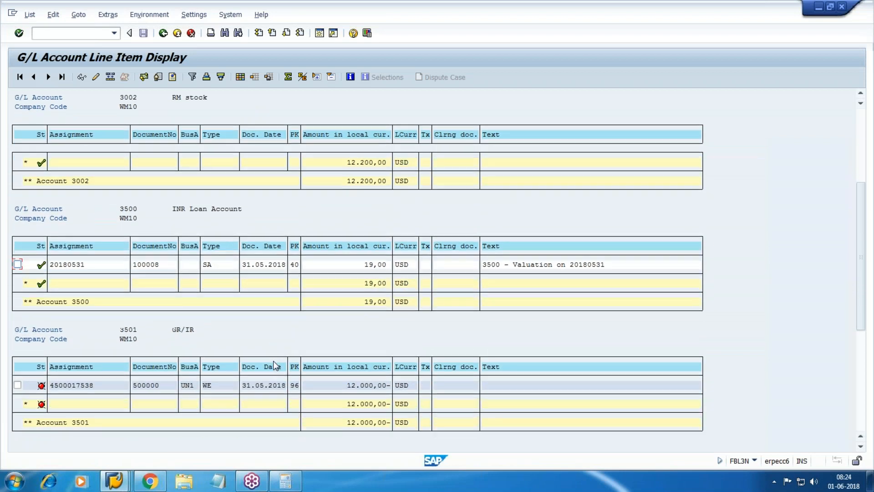
scroll(193, 386, "down", 1)
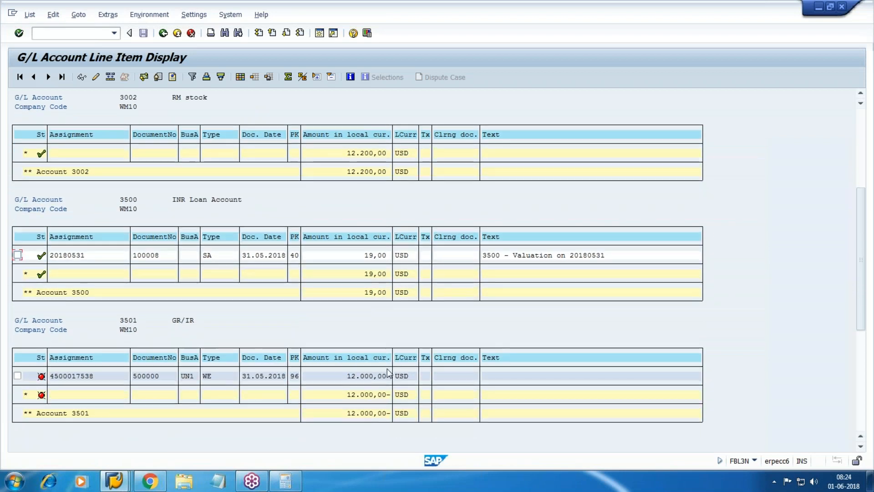
left_click(349, 377)
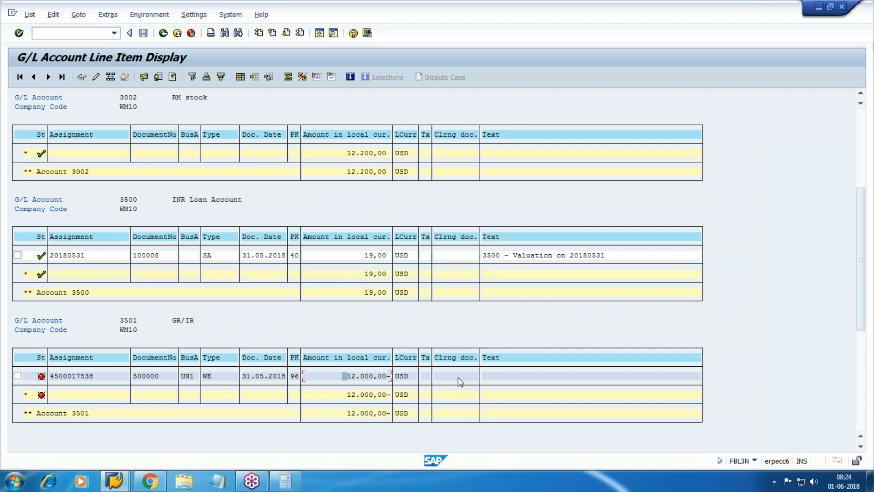
scroll(377, 346, "down", 2)
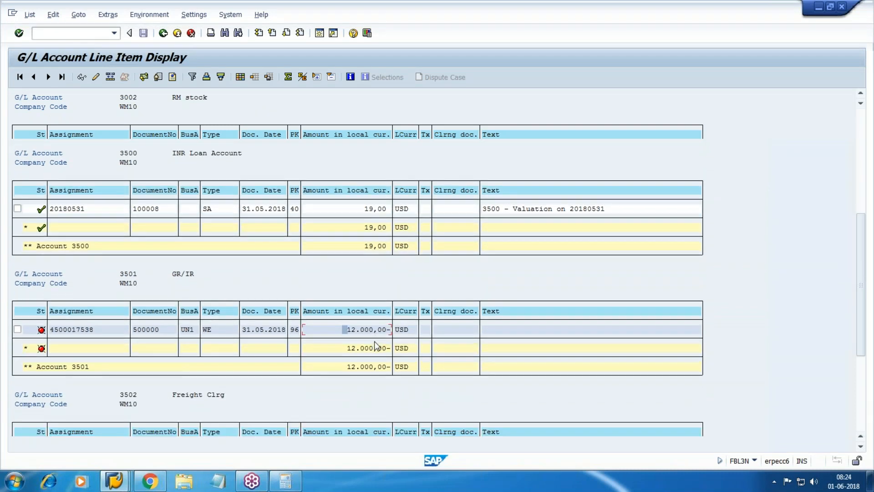
scroll(375, 346, "down", 2)
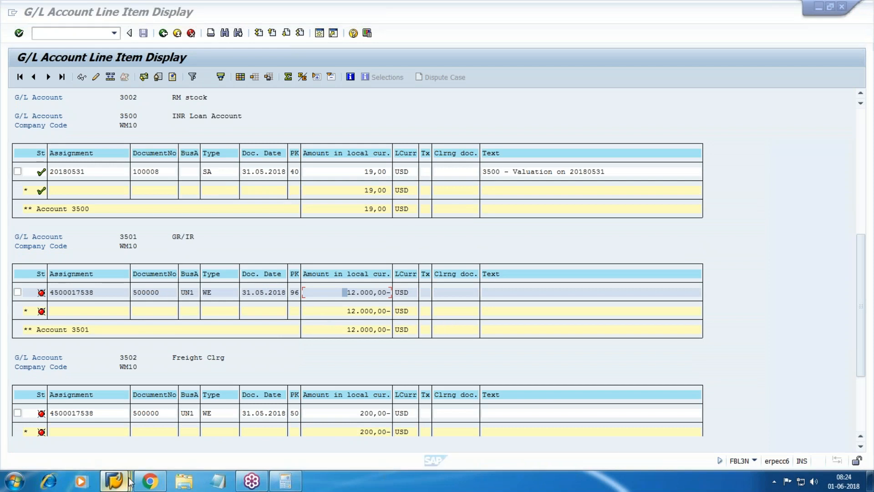
Step: Check the GR/IR credit posting key 96 in the posting keys list and return to the G/L line items
mouse_move(113, 480)
left_click(556, 428)
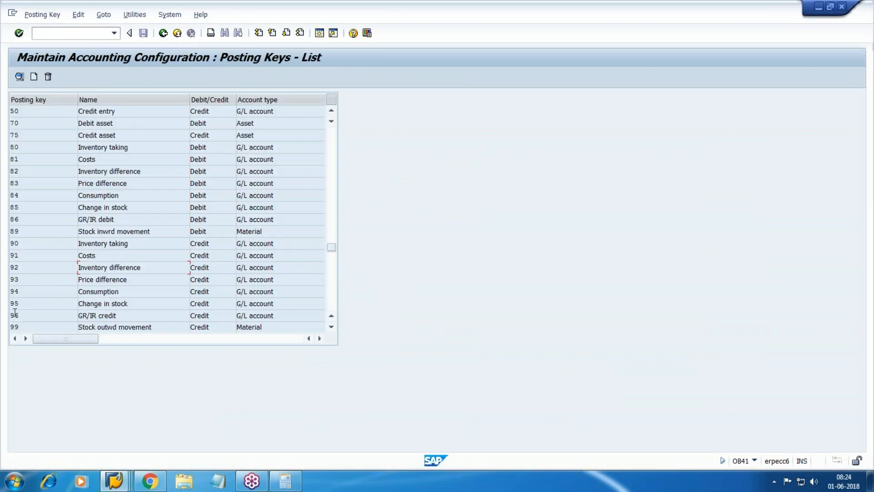
left_click_drag(128, 315, 266, 306)
key("alt+Tab")
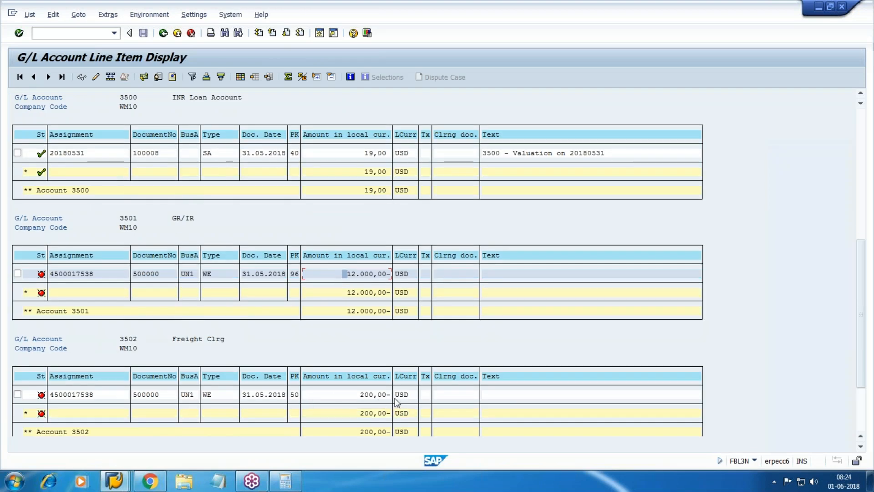
Step: Review the valuation of material 2423, then display the accounting document of the goods receipt from its material document
left_click(115, 481)
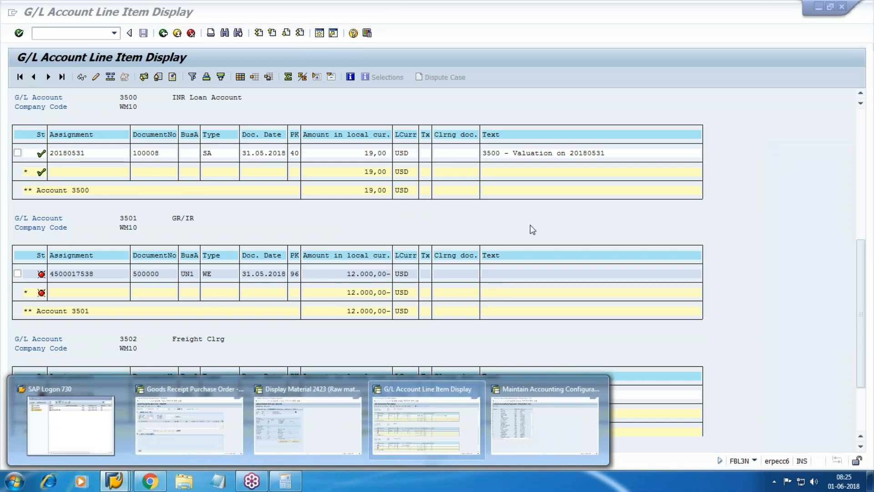
mouse_move(330, 433)
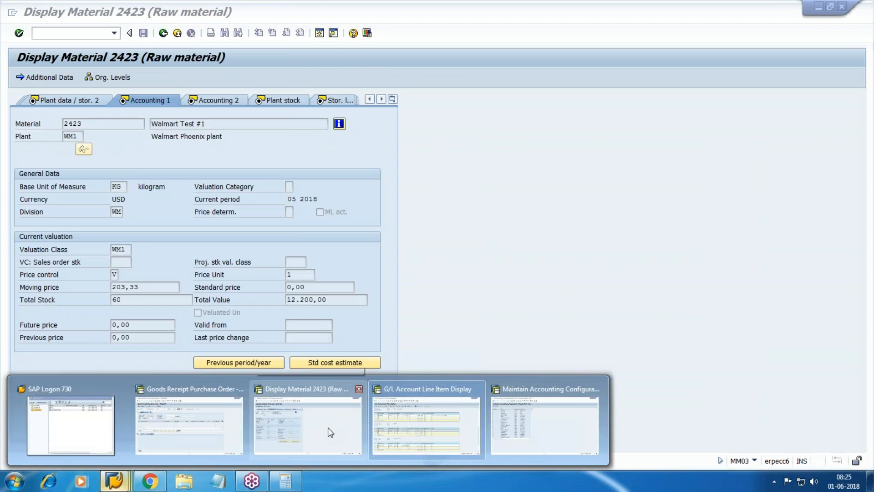
left_click(330, 432)
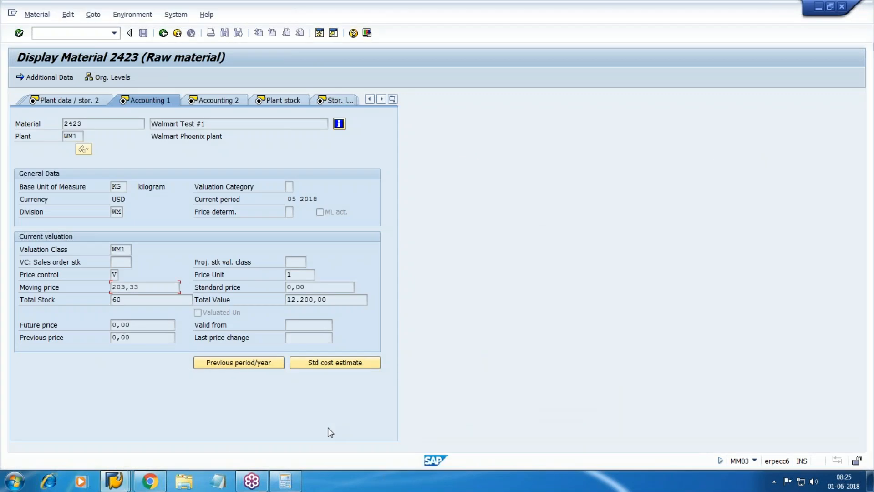
key("alt+Tab")
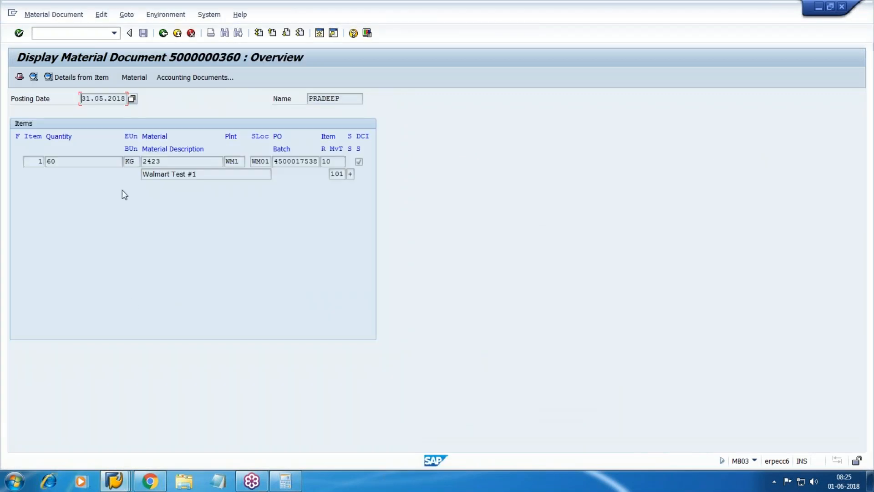
left_click(199, 77)
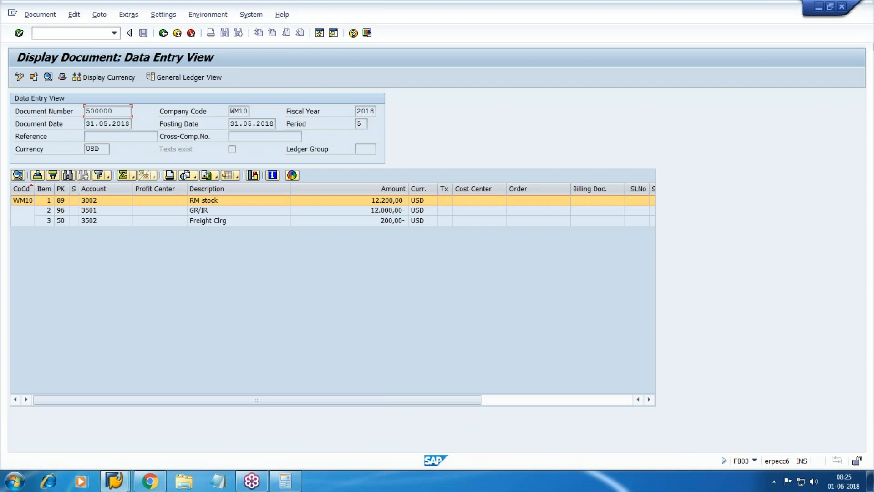
Step: Compare the MIGO document number in the working notes with the document number of the displayed accounting document
left_click(160, 481)
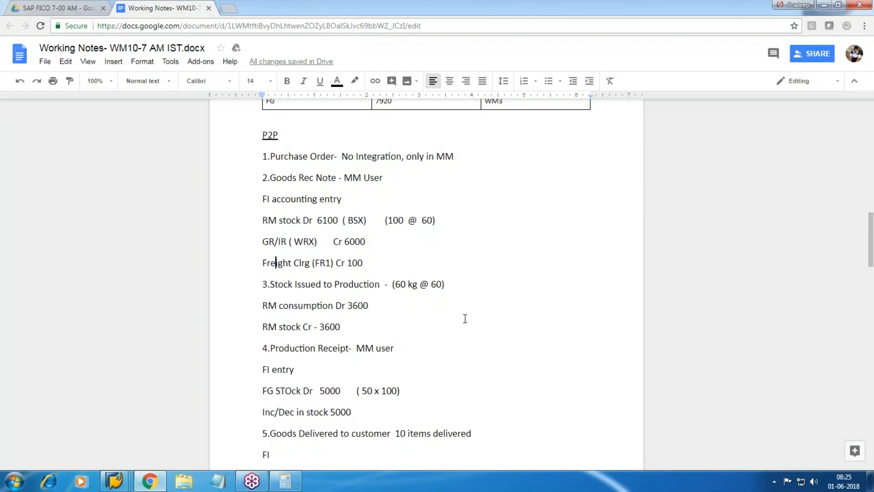
scroll(465, 318, "down", 20)
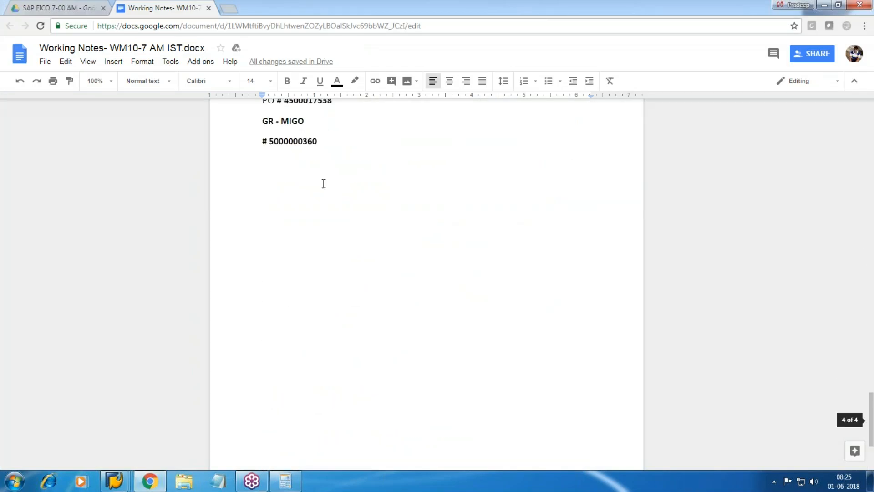
left_click(301, 134)
key("alt+Tab")
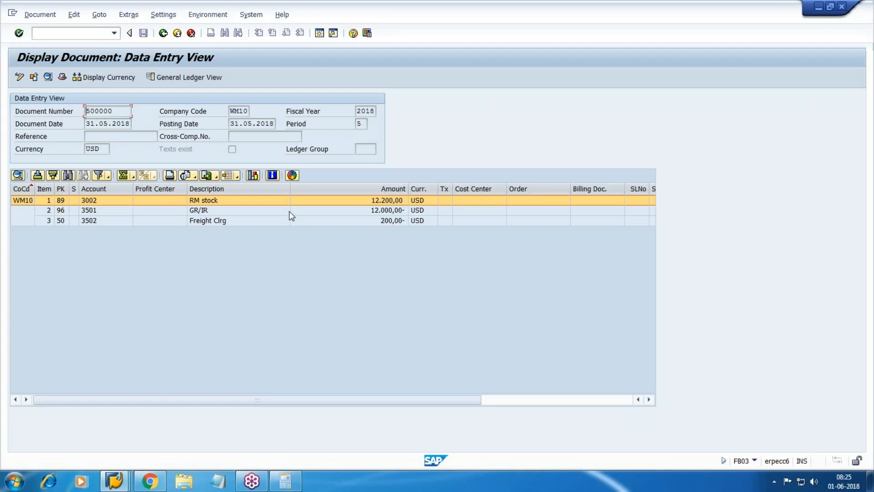
left_click_drag(121, 112, 17, 111)
Step: Display the original material document behind the accounting document, then go back to the data entry view
left_click(207, 15)
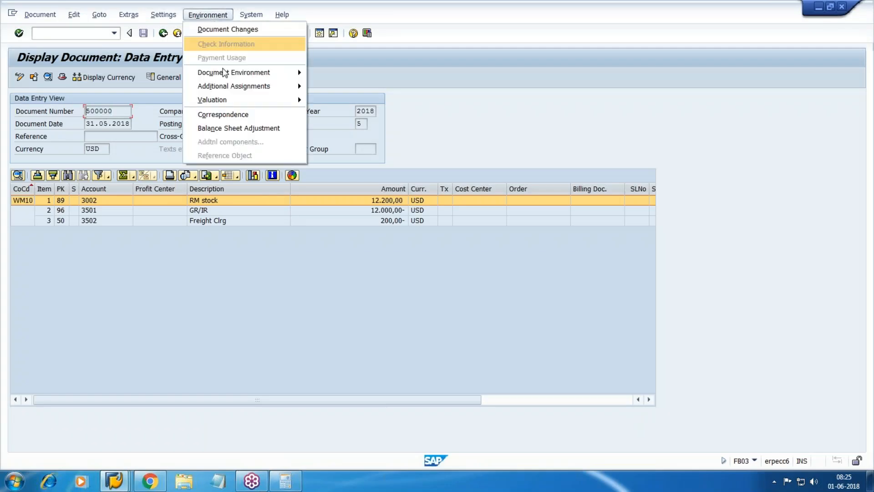
mouse_move(285, 81)
left_click(371, 74)
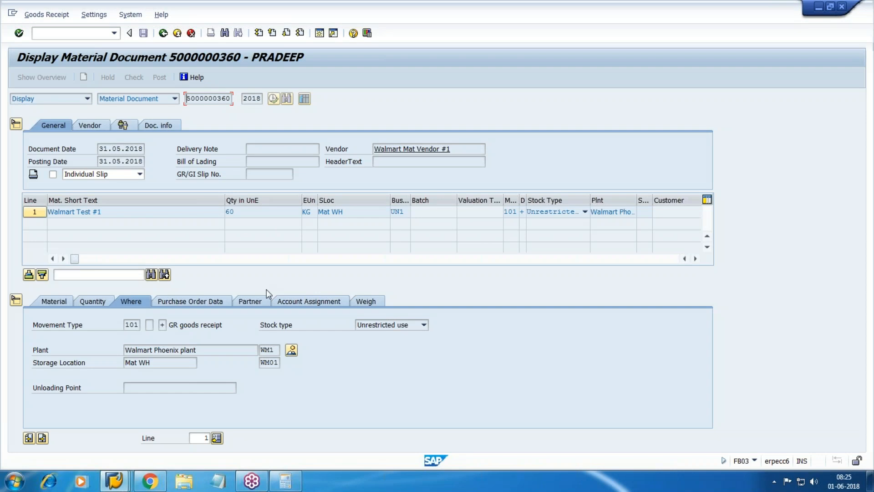
key("F3")
Step: Look up the subsequent accounting documents linked to the displayed document through its document environment
left_click(221, 18)
mouse_move(296, 73)
left_click(350, 87)
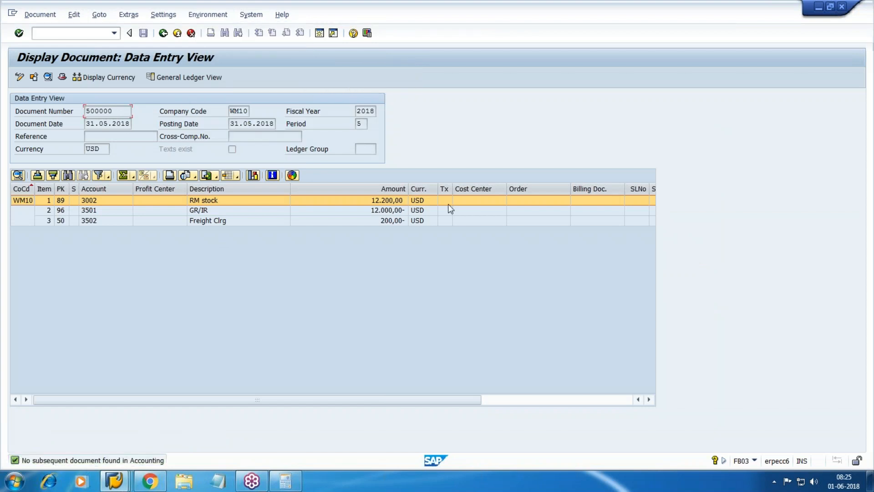
Step: Open the Relationship Browser for the accounting document and trace it through the material document to the purchase order
left_click(207, 15)
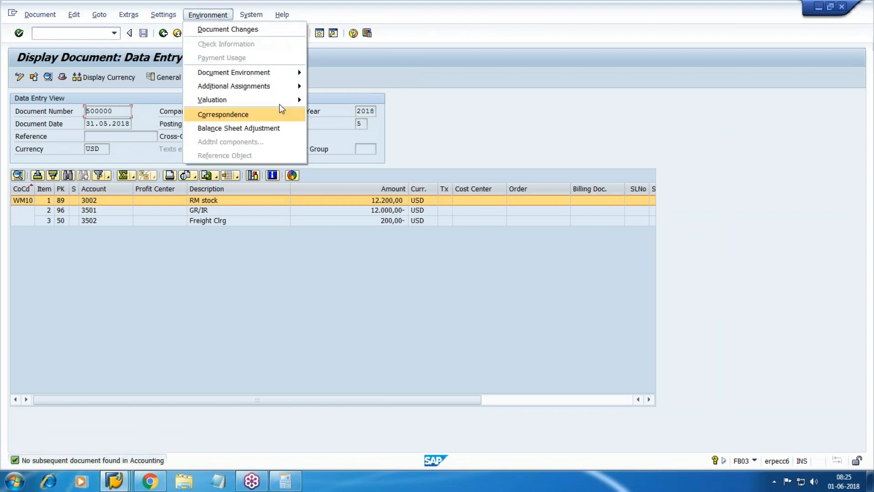
mouse_move(302, 73)
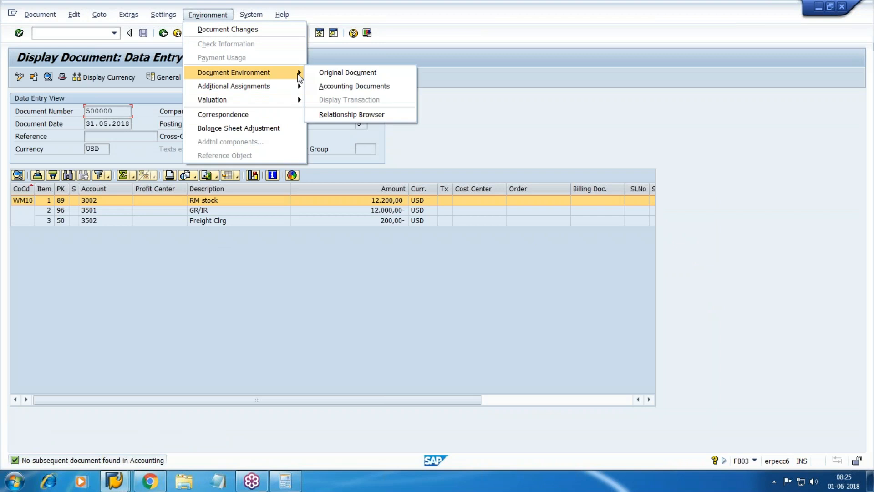
left_click(338, 116)
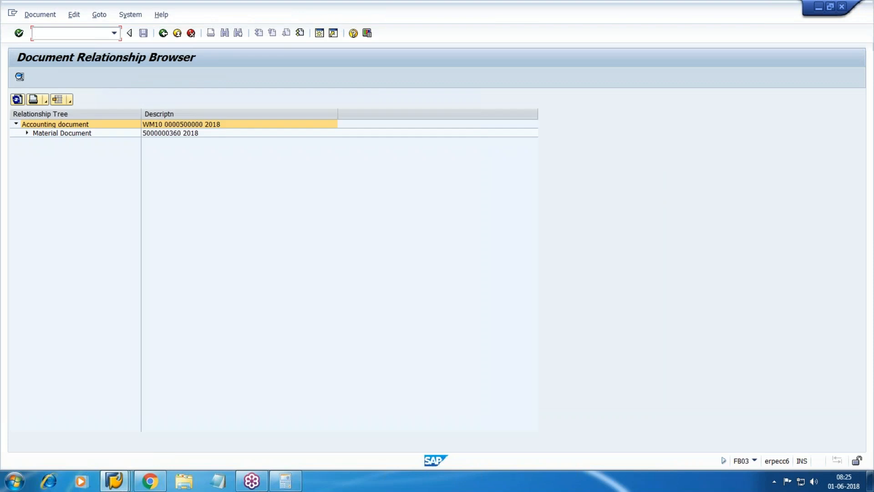
left_click(27, 133)
left_click(84, 142)
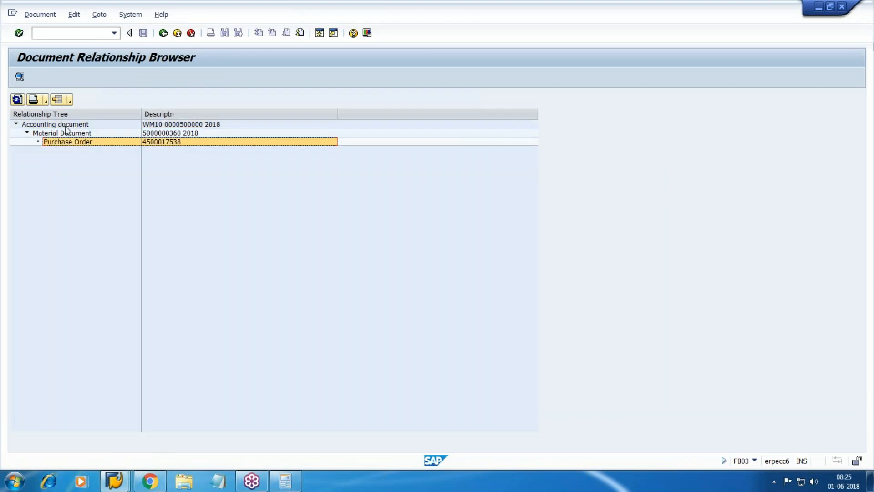
left_click(66, 132)
left_click(62, 125)
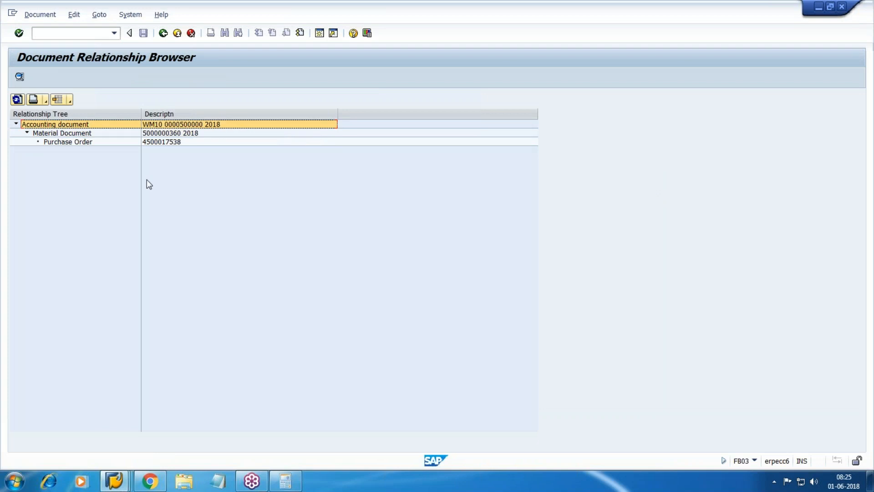
Step: Exit the Relationship Browser and the material document display, then return to the G/L Account Line Item Display session
left_click(163, 33)
left_click(163, 32)
left_click(163, 33)
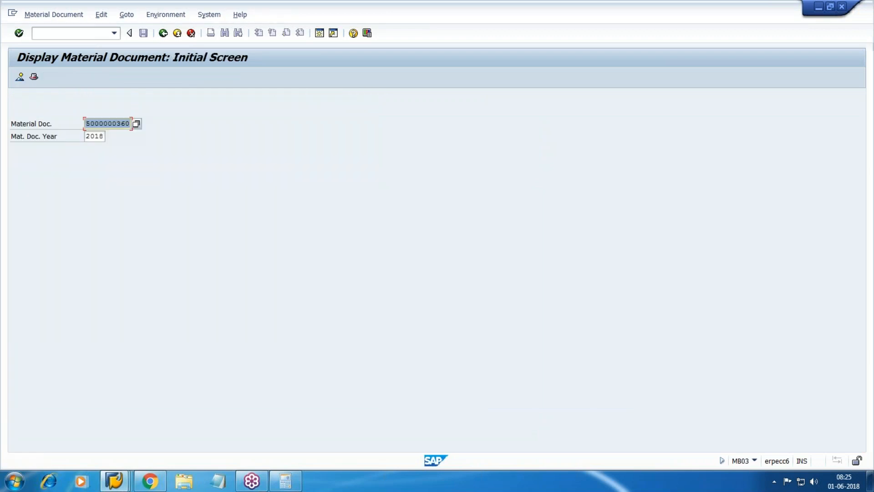
left_click(163, 33)
mouse_move(114, 481)
left_click(427, 410)
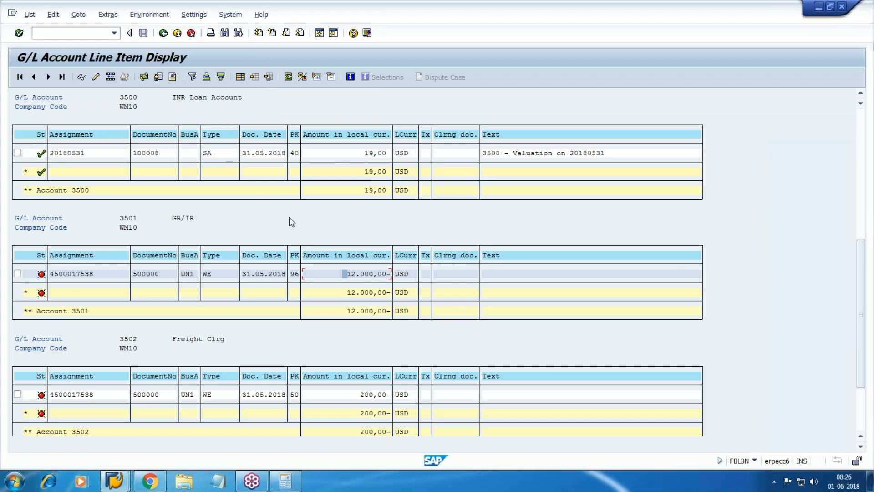
Step: Display the GR/IR line item of account 3501 and compare its purchasing document with the PO number in the Google Docs working notes
double_click(352, 273)
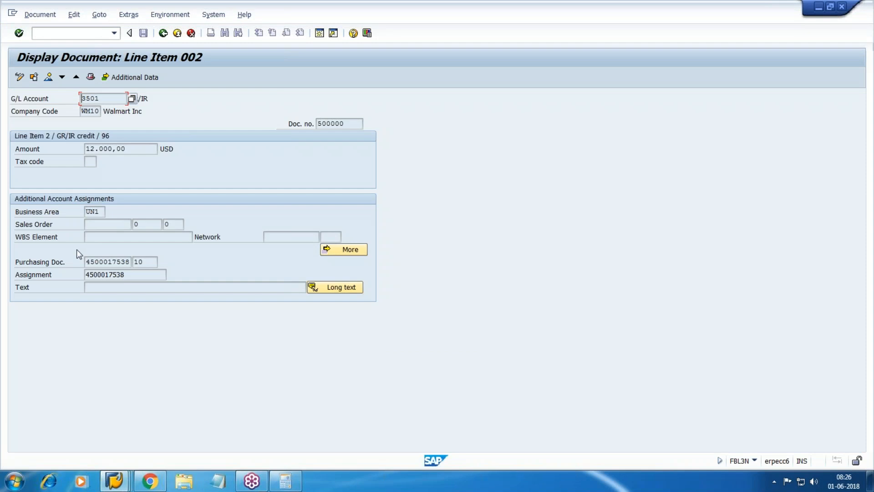
left_click_drag(86, 262, 168, 265)
left_click(169, 263)
double_click(88, 263)
left_click(137, 482)
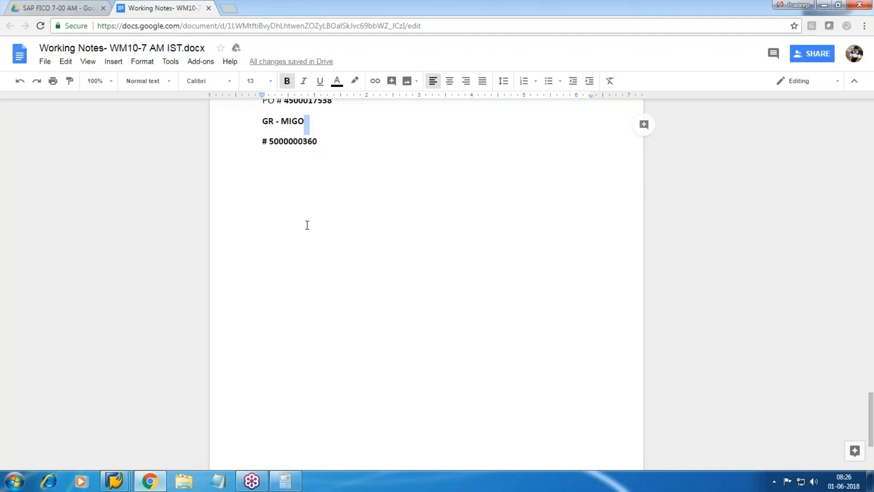
scroll(319, 225, "up", 7)
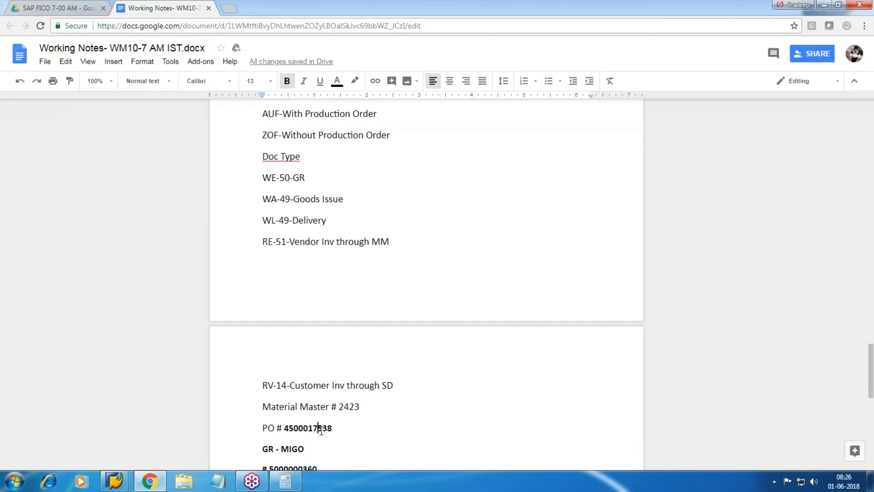
key("alt+Tab")
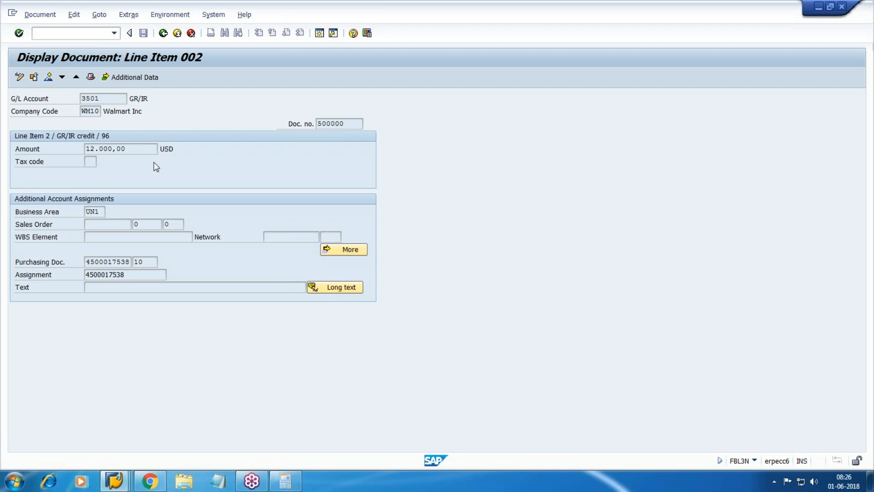
Step: Check the document header, then review the GR/IR and Freight Clrg items in the document's data entry view
key("F5")
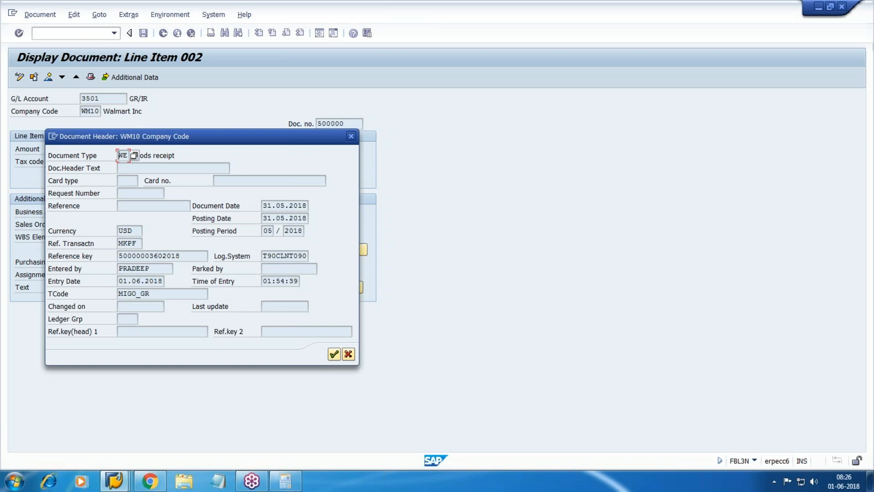
left_click(351, 136)
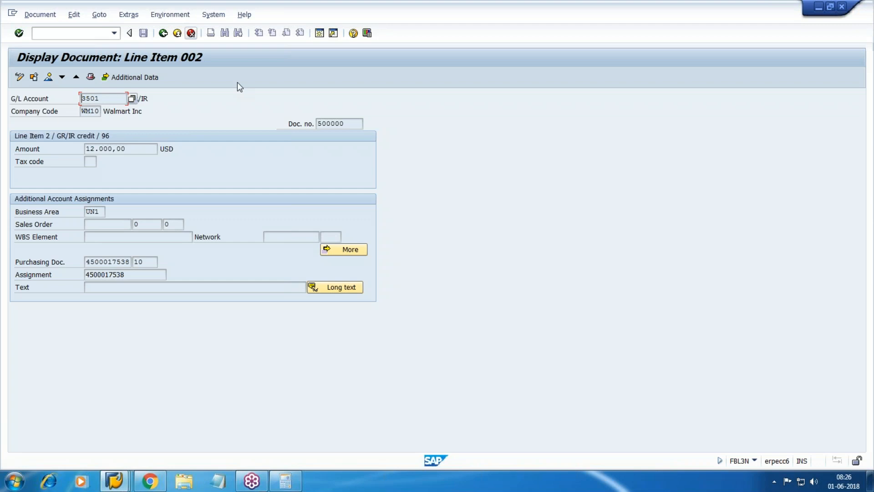
key("F3")
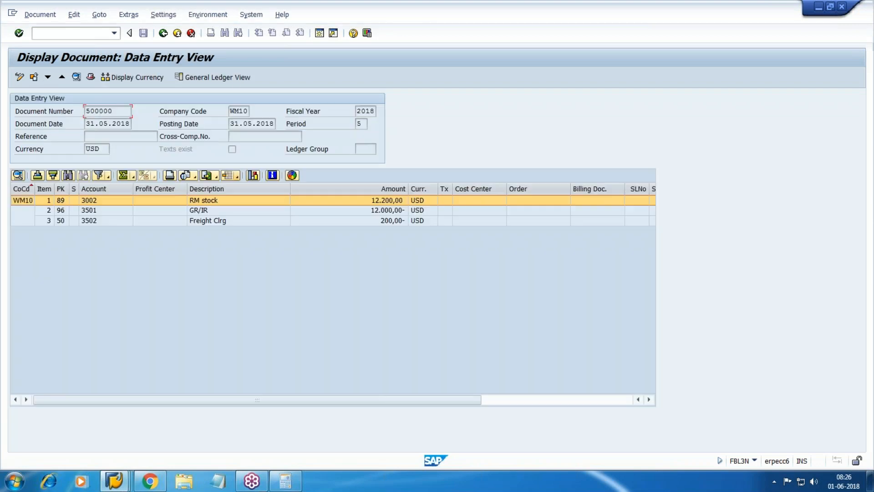
left_click(215, 214)
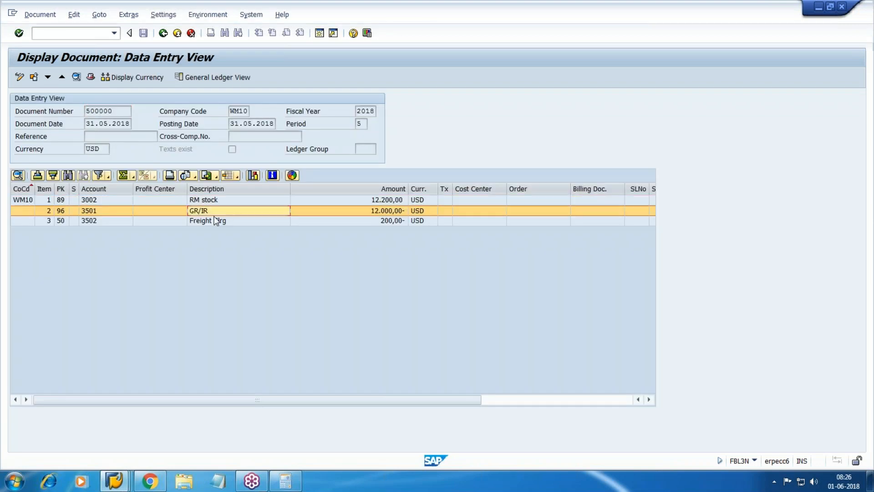
left_click(231, 220)
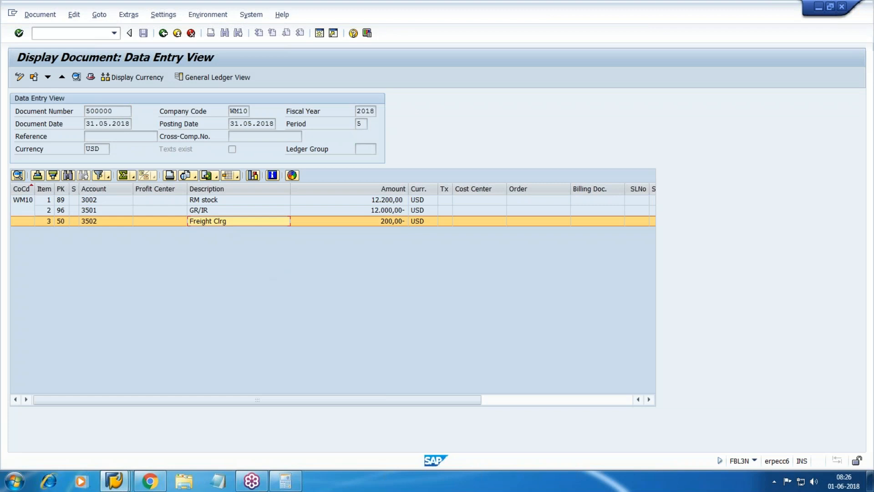
Step: Open a new session and start the SE16 Data Browser for table BSEG
left_click(319, 33)
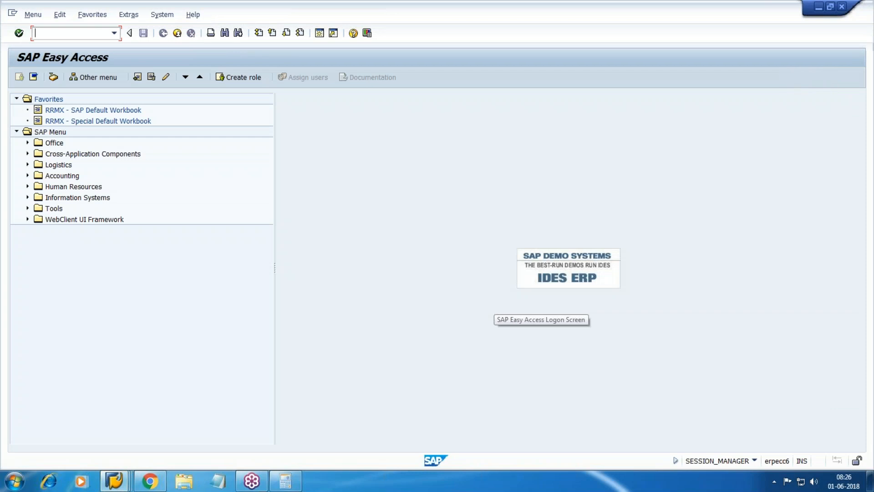
type("SE16")
key("Return")
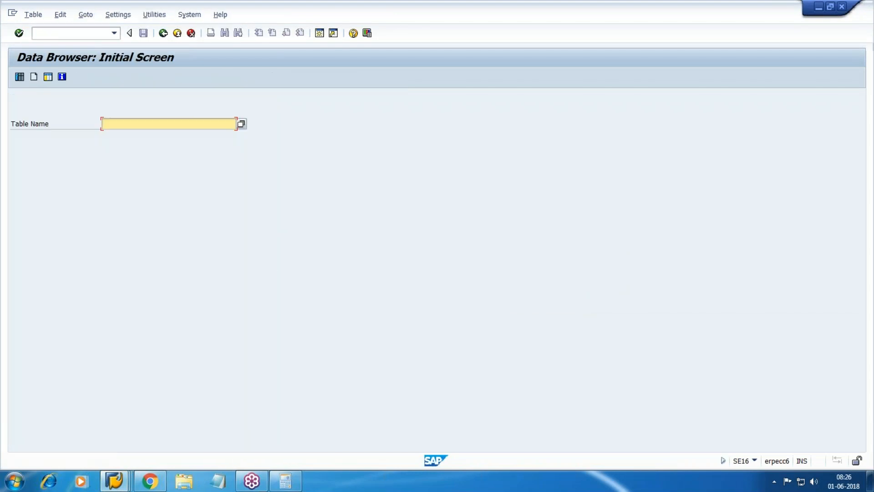
type("BSEG")
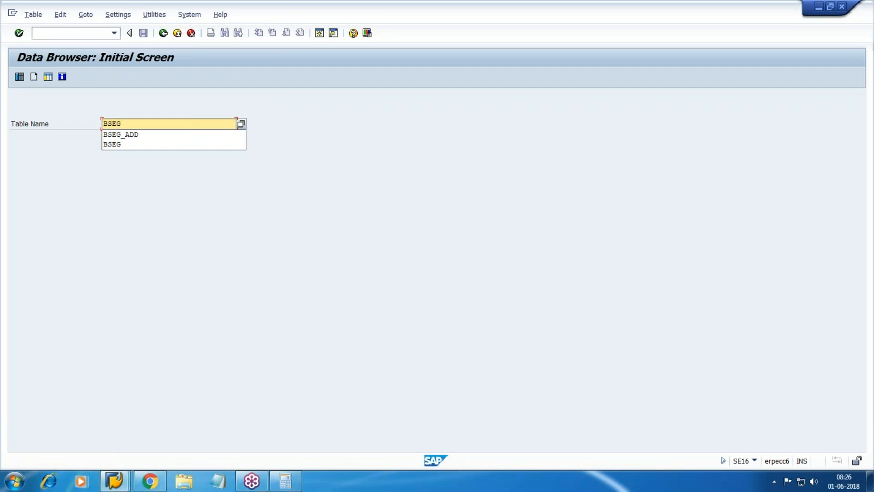
left_click(413, 291)
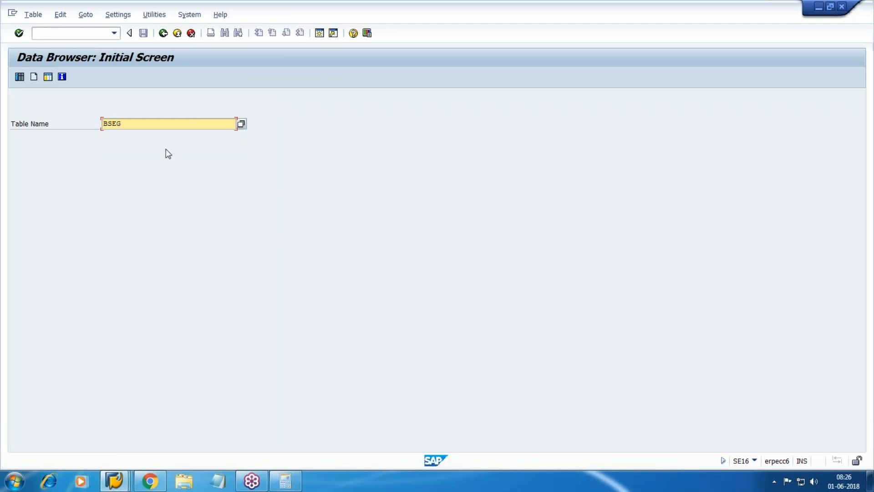
left_click(19, 33)
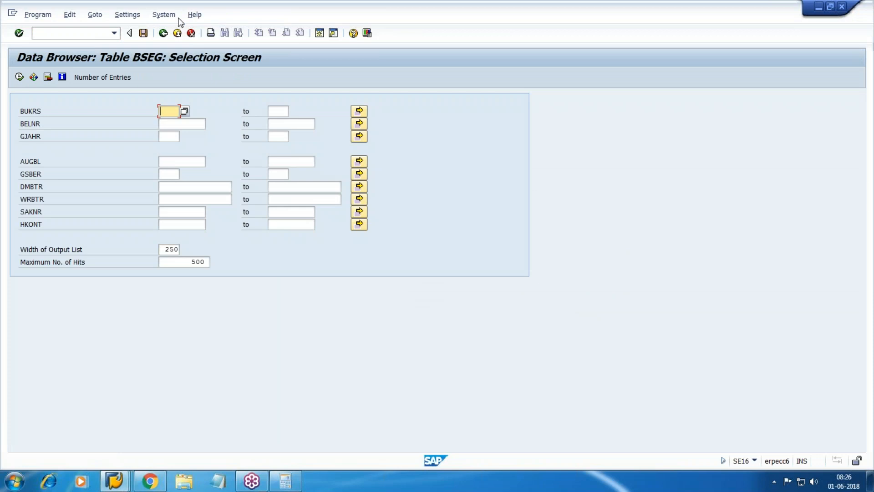
Step: List the BSEG entries for company code WM10 and document number 500000
left_click(171, 127)
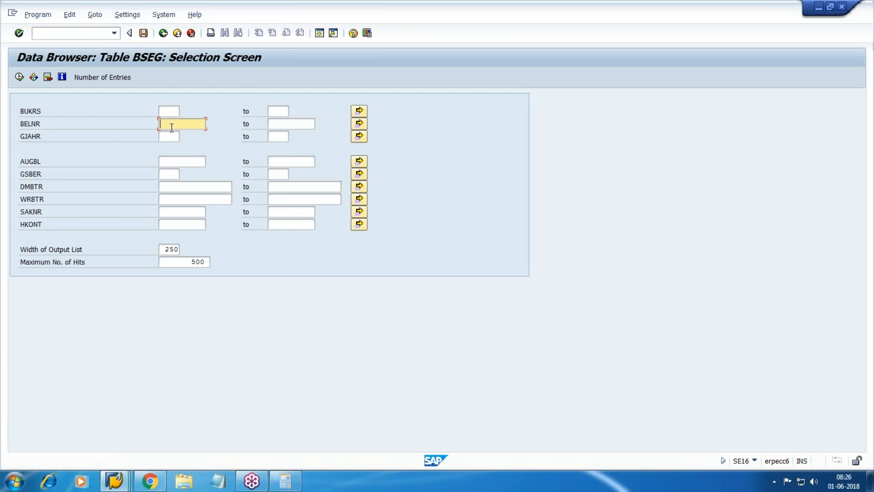
left_click(169, 109)
type("WM10")
key("Tab")
key("Tab")
key("Tab")
key("alt+Tab")
key("alt+Tab")
type("500000")
left_click(20, 77)
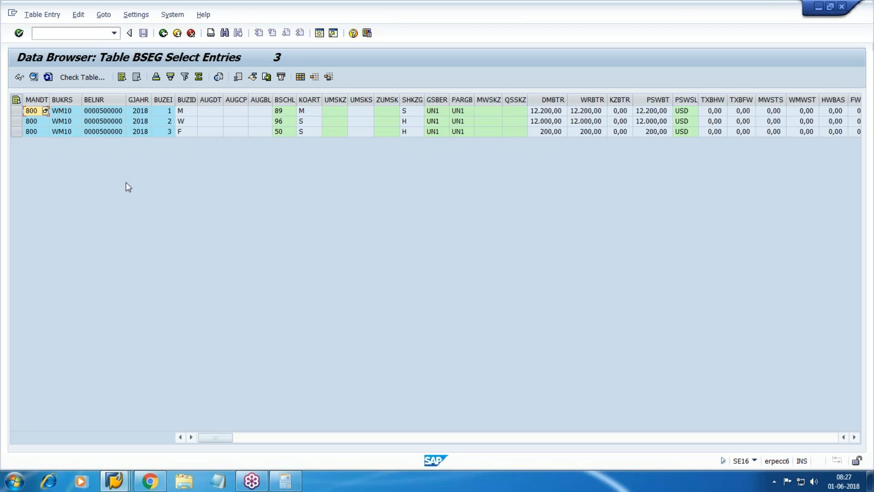
Step: Examine the DMBTR amounts of the listed BSEG line items
left_click(561, 112)
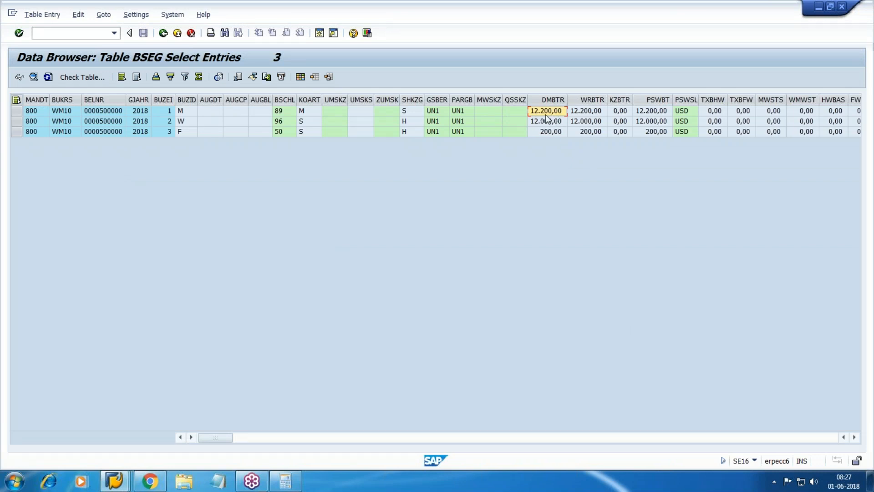
left_click(556, 123)
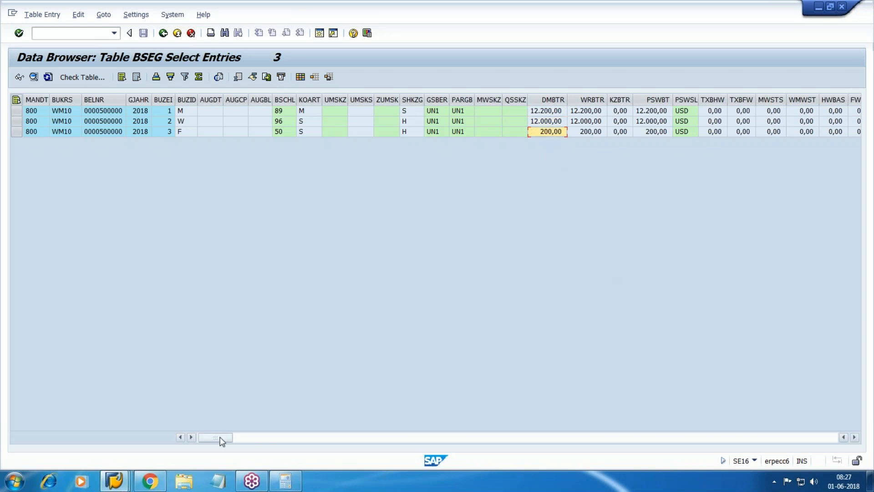
left_click_drag(222, 440, 188, 428)
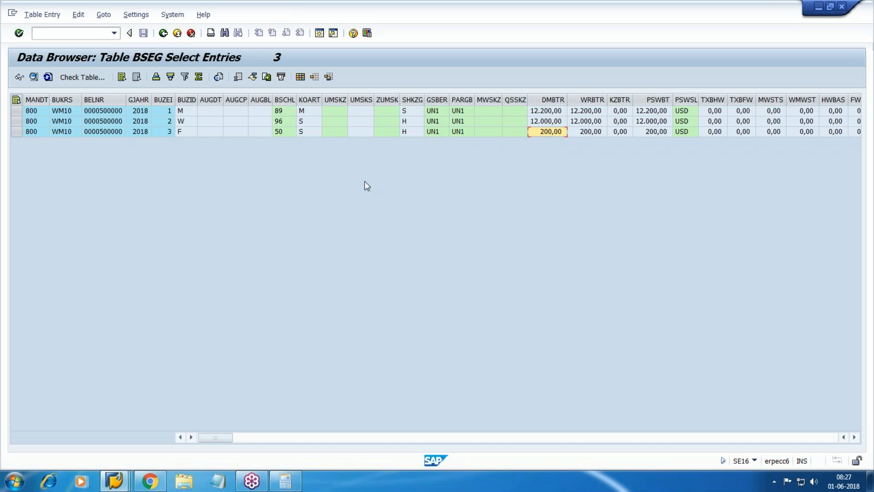
Step: Launch Remote Desktop Connection with MSTSC and connect to the preset computer using the saved credentials
key("super+r")
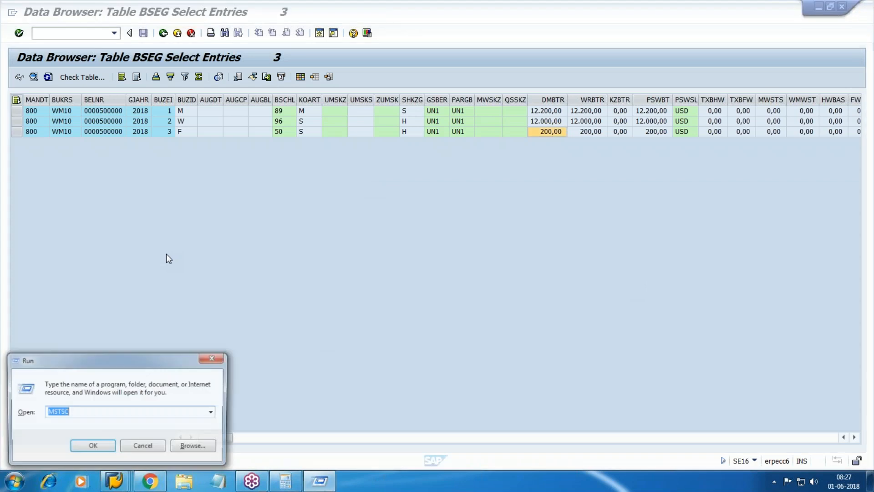
type("MSTSC")
key("Return")
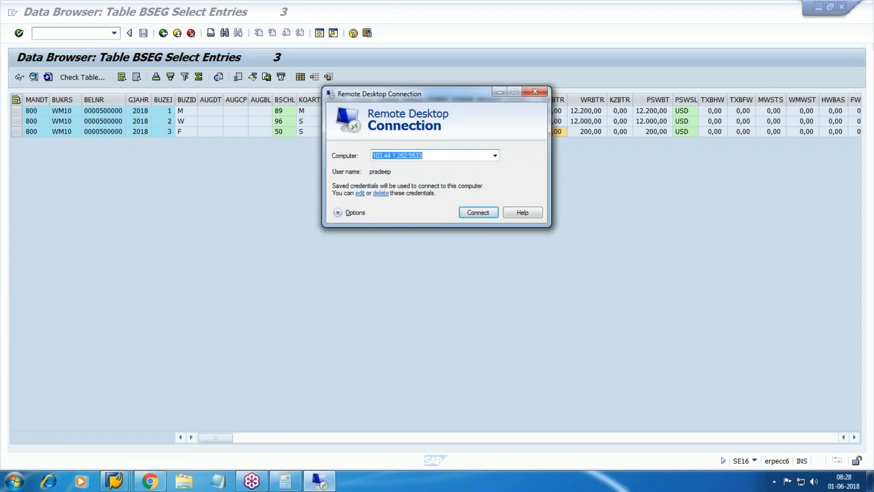
left_click(488, 215)
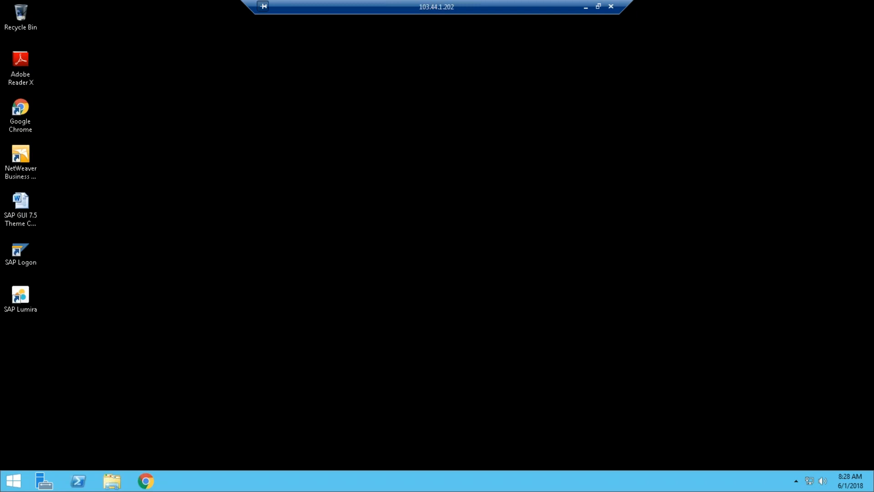
Step: Start SAP Logon on the remote desktop and log on to the 1610 system with the user name and password
double_click(37, 255)
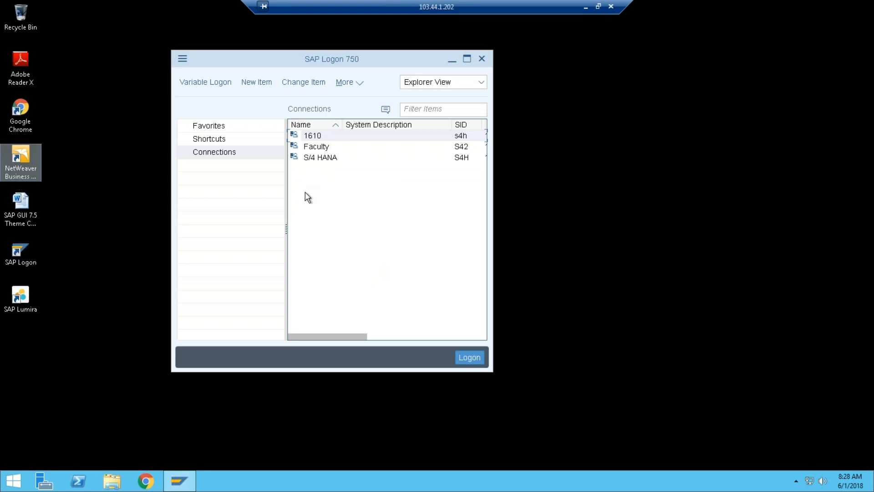
double_click(308, 136)
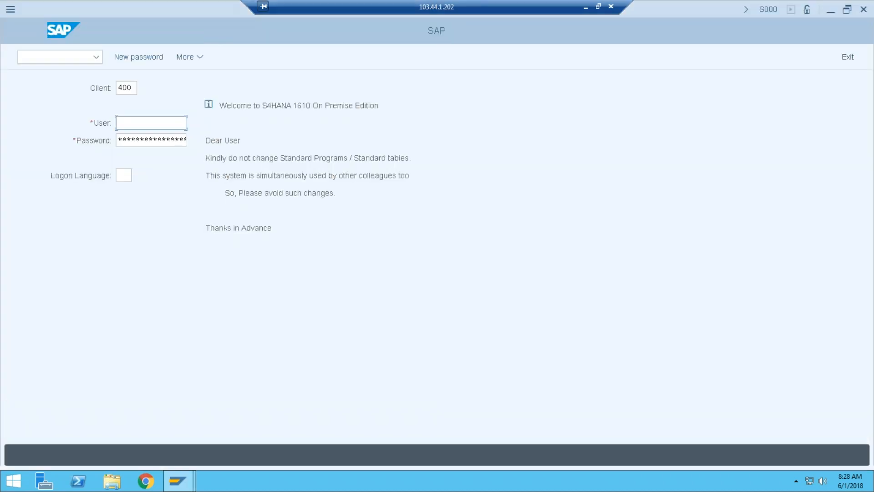
type("pradeep")
key("Tab")
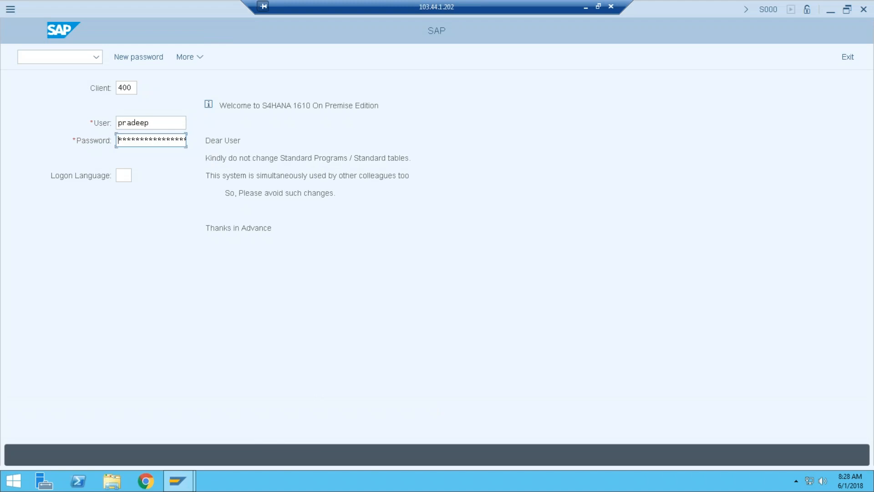
type("********")
key("Return")
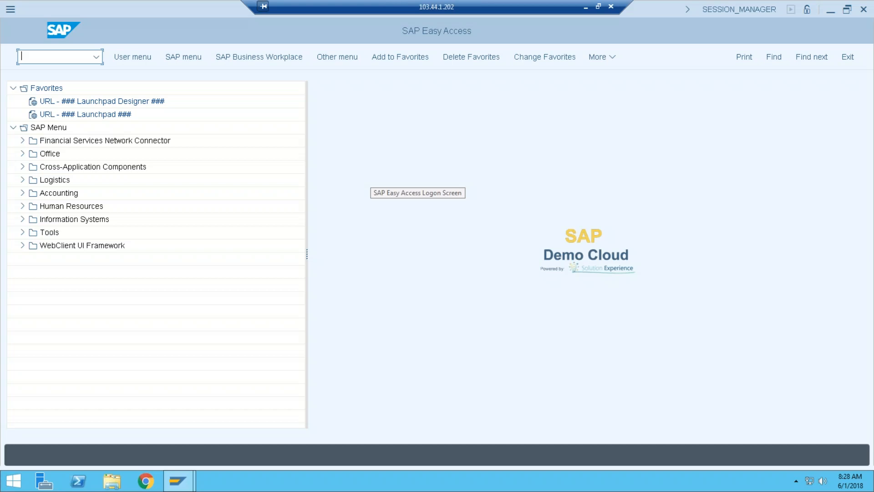
Step: Start the SE16 Data Browser for table ACDOCA
type("se16")
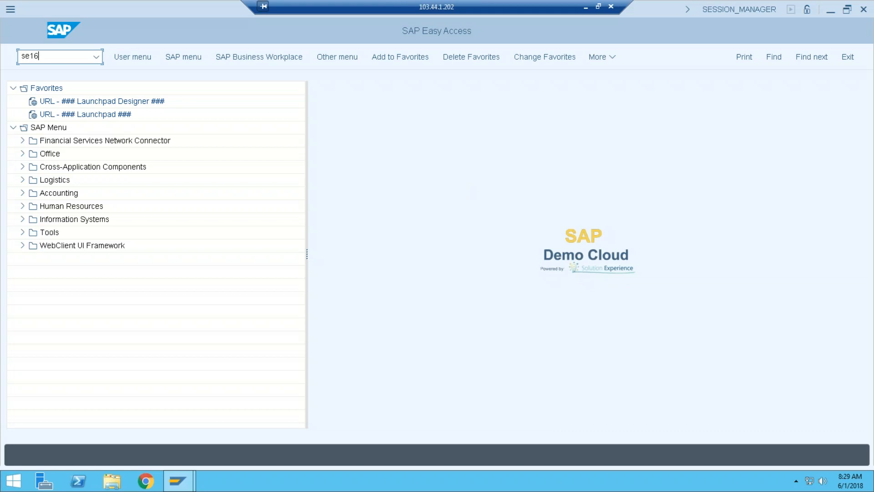
key("Return")
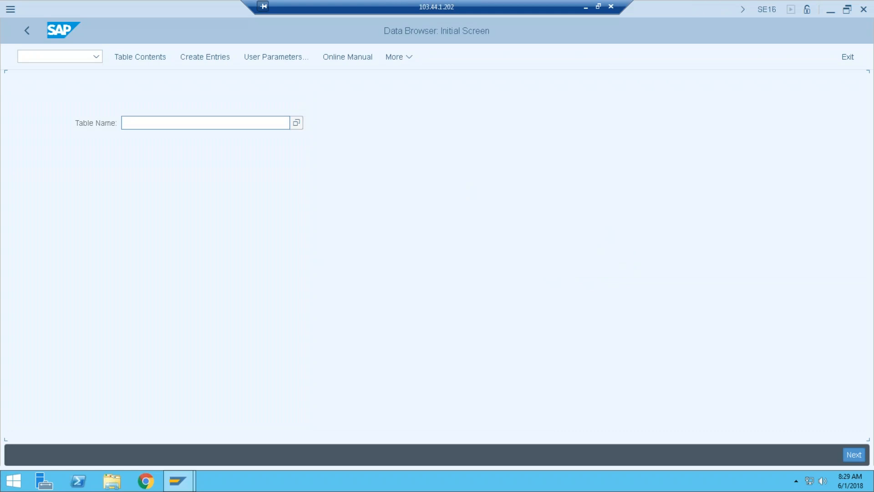
left_click(160, 121)
type("acdoca")
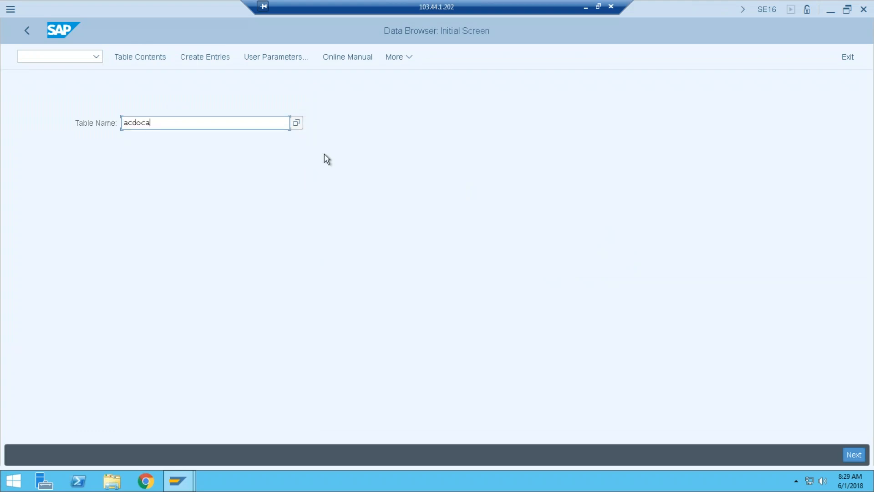
key("Return")
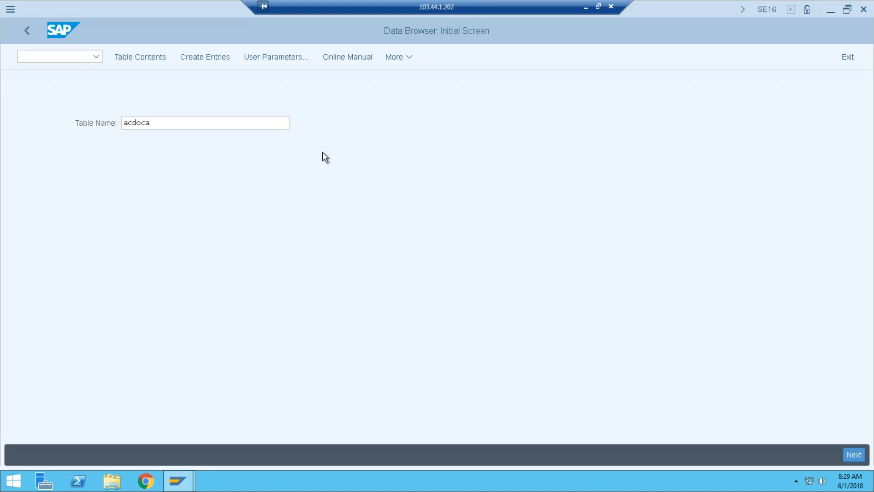
Step: List the ACDOCA entries for company code TY10 and fiscal year 2018, and inspect the document numbers
left_click(207, 121)
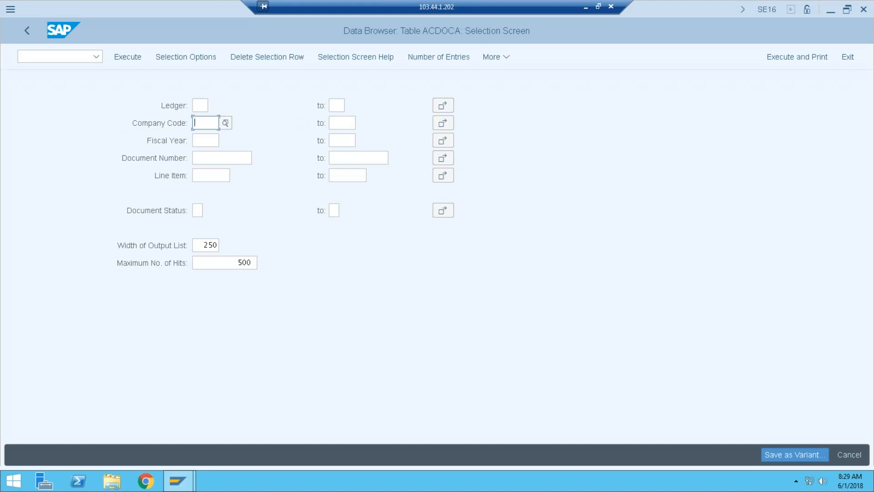
type("TY10")
key("Tab")
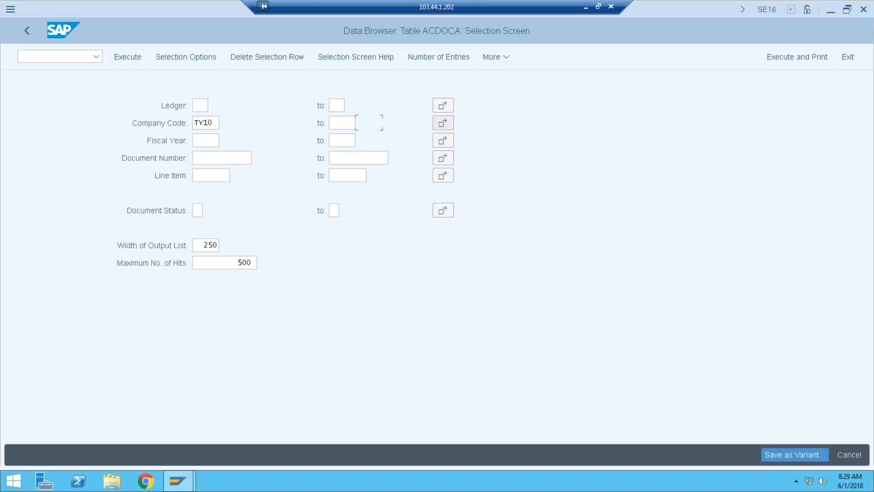
key("Tab")
type("2018")
left_click(223, 158)
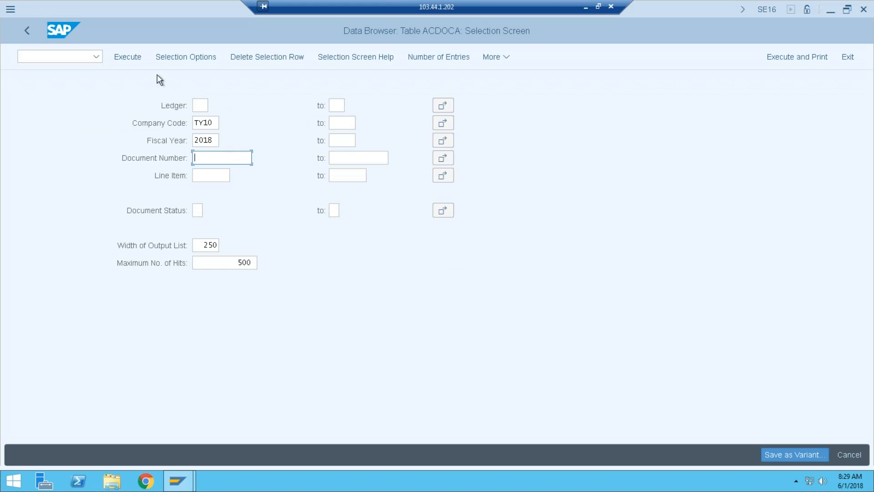
left_click(134, 60)
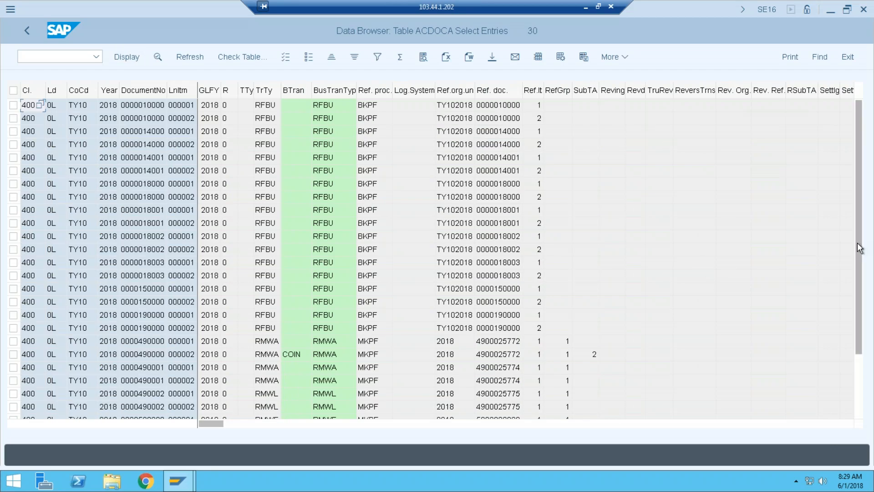
left_click(143, 345)
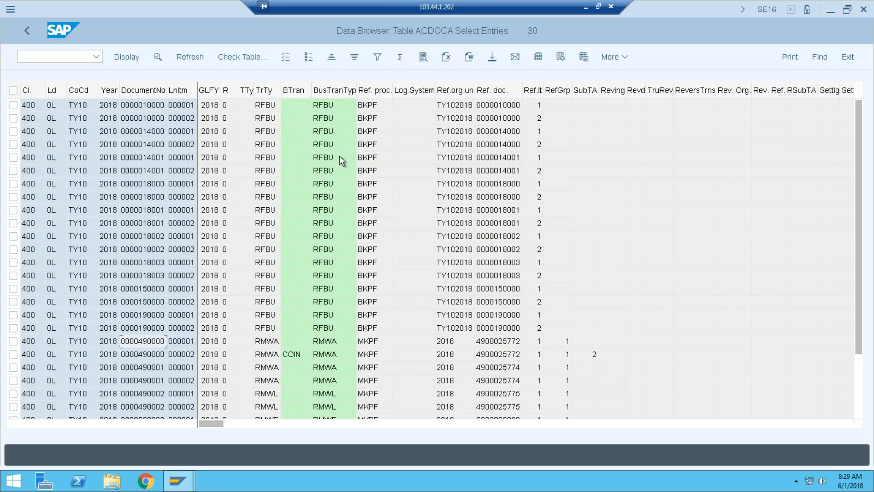
Step: Start document display (FB03) in a new session and check the document number in the ACDOCA list
left_click(81, 58)
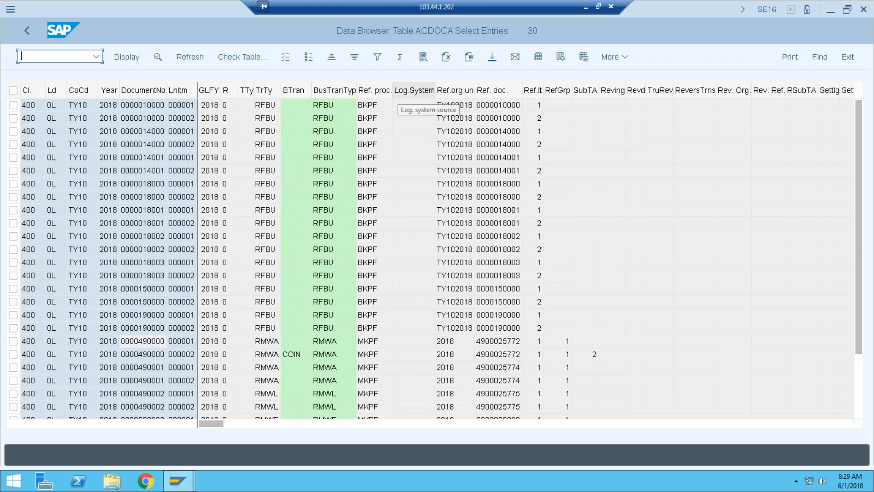
type("se16n")
key("Return")
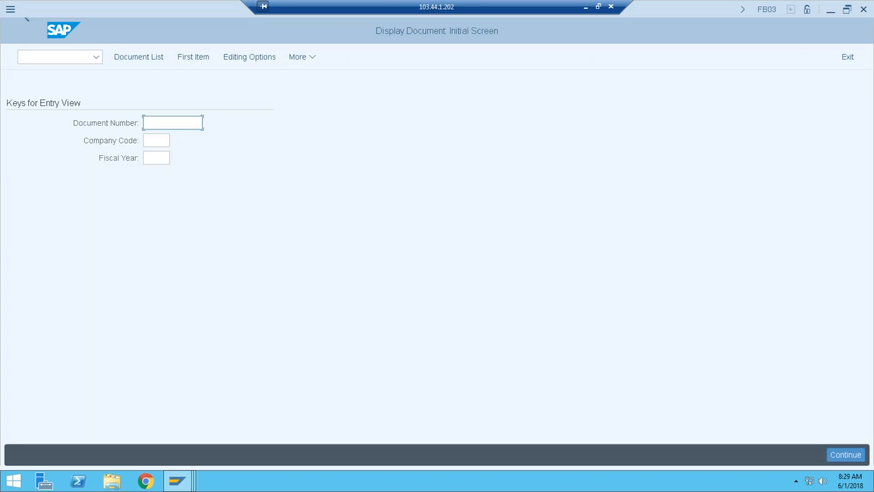
key("alt+Tab")
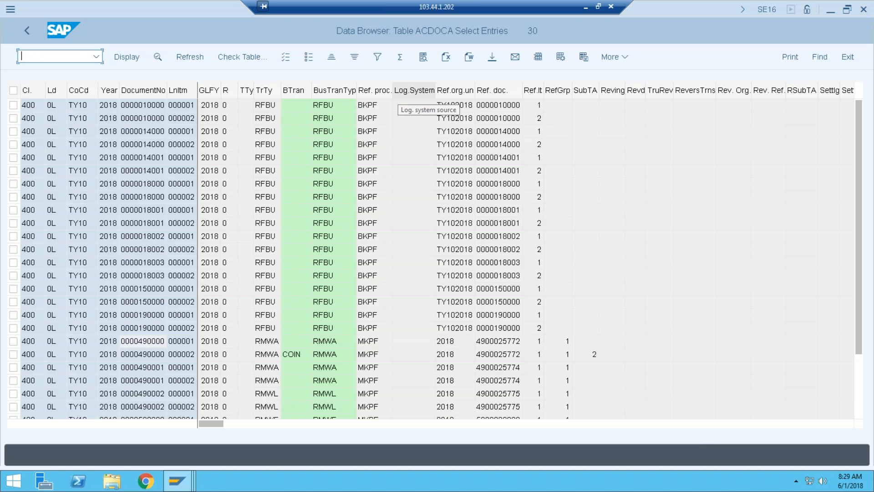
key("alt+Tab")
Step: Display accounting document 490000 for company code TY10 and fiscal year 2018
type("490000")
key("Tab")
key("Tab")
key("shift+Tab")
type("0")
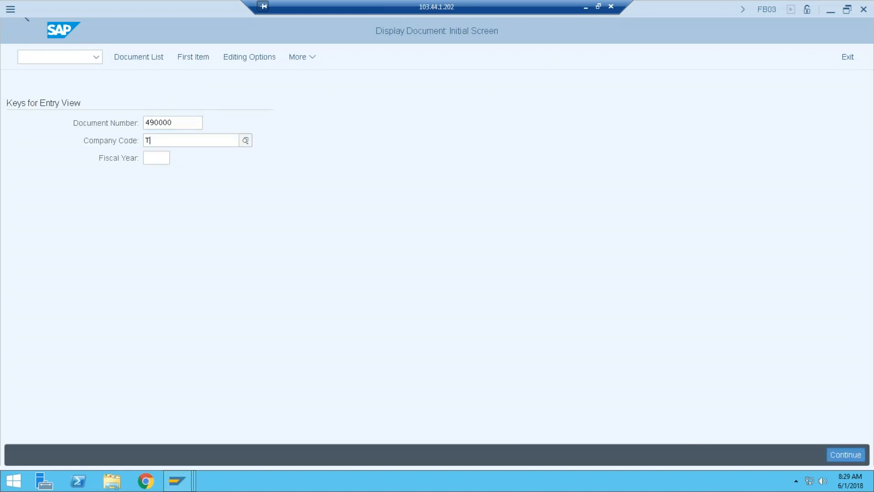
key("Tab")
key("shift+Tab")
key("BackSpace")
type("TY10")
key("Tab")
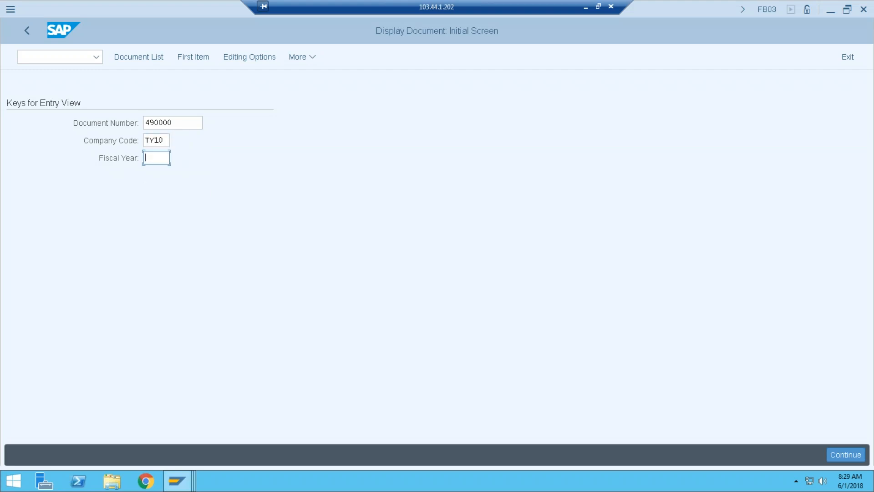
type("2018")
key("Return")
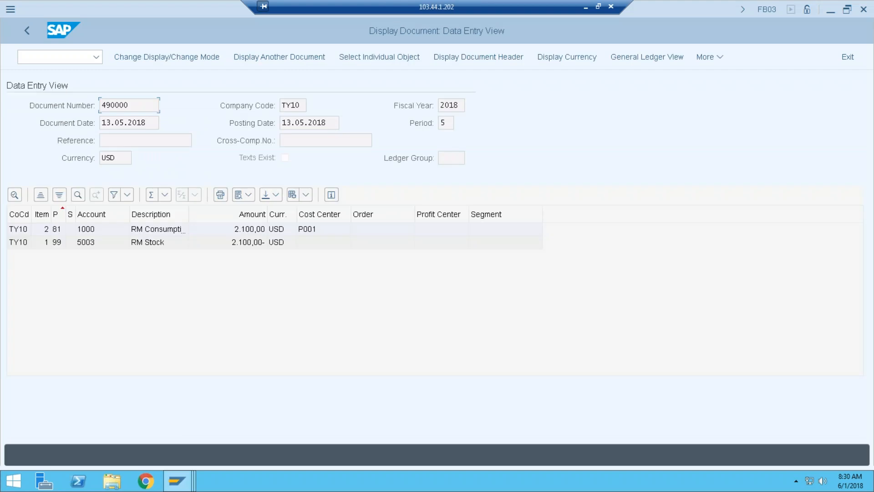
key("F3")
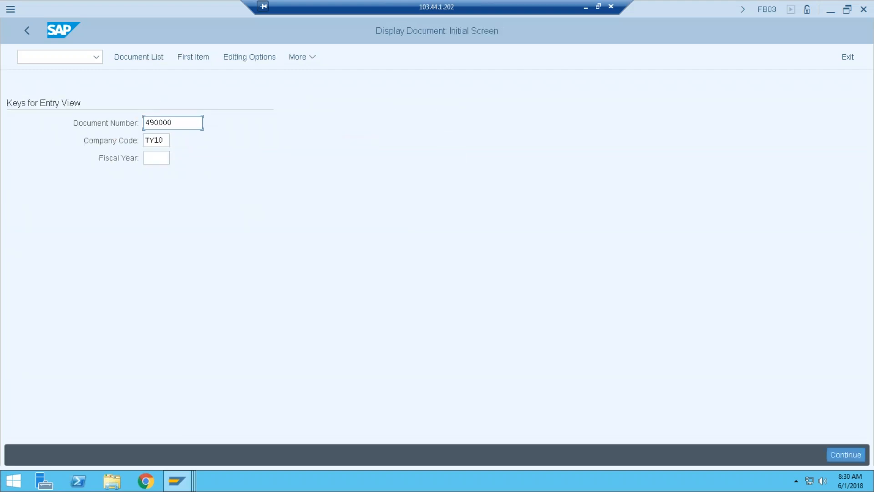
key("F3")
type("F")
key("BackSpace")
type("SE16")
key("Return")
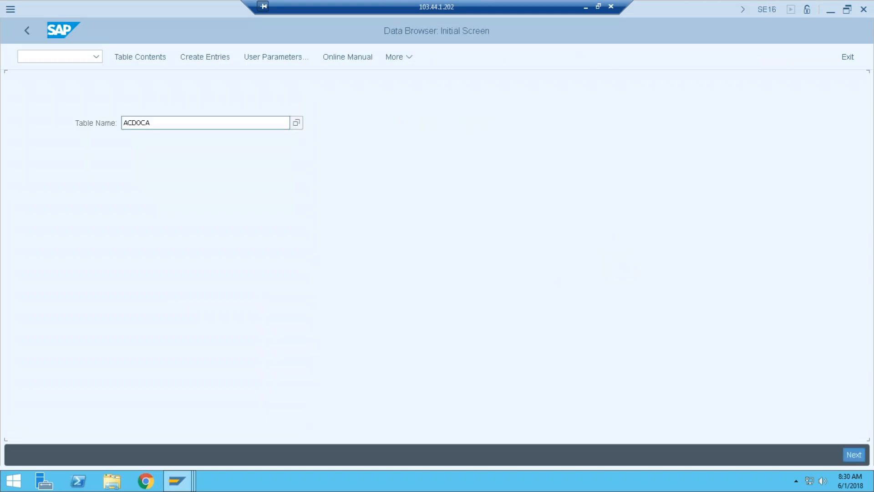
Step: Start FBL3N, pick G/L account 5003 RM Stock from chart of accounts TY10, and list its line items for company code TY10
left_click(58, 58)
type("/NFBL3")
key("Return")
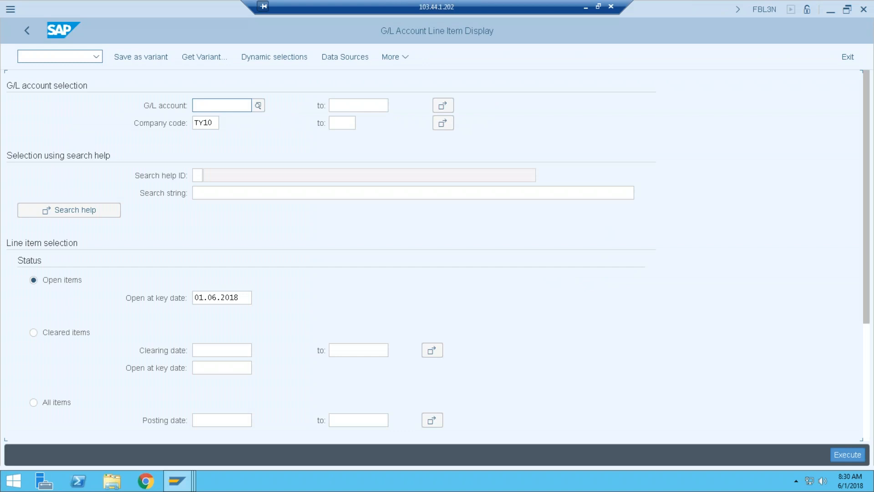
key("F4")
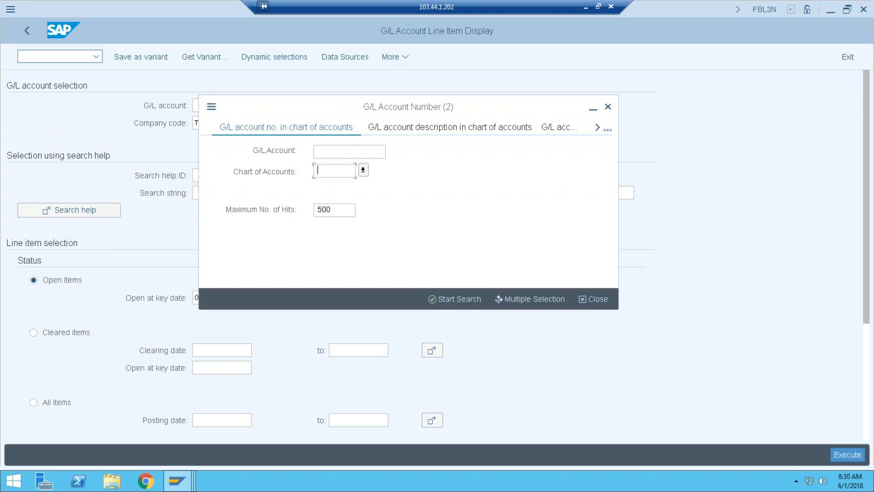
type("TY10")
key("Return")
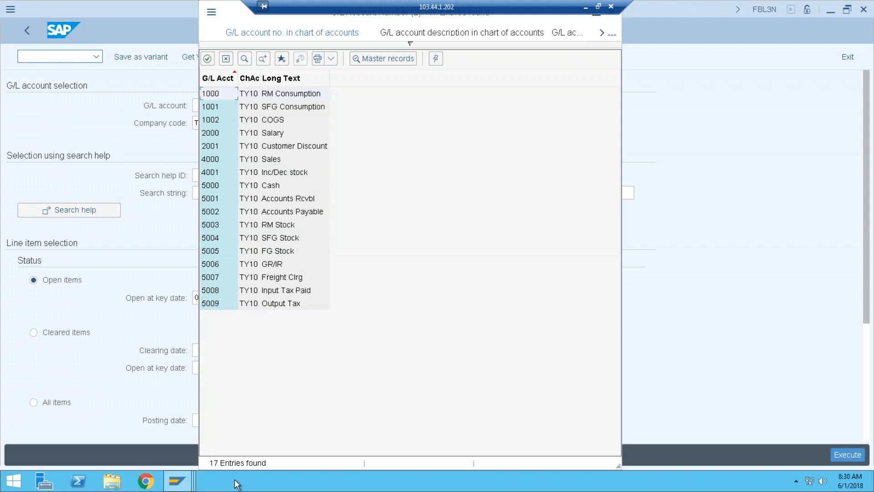
double_click(287, 225)
left_click(835, 450)
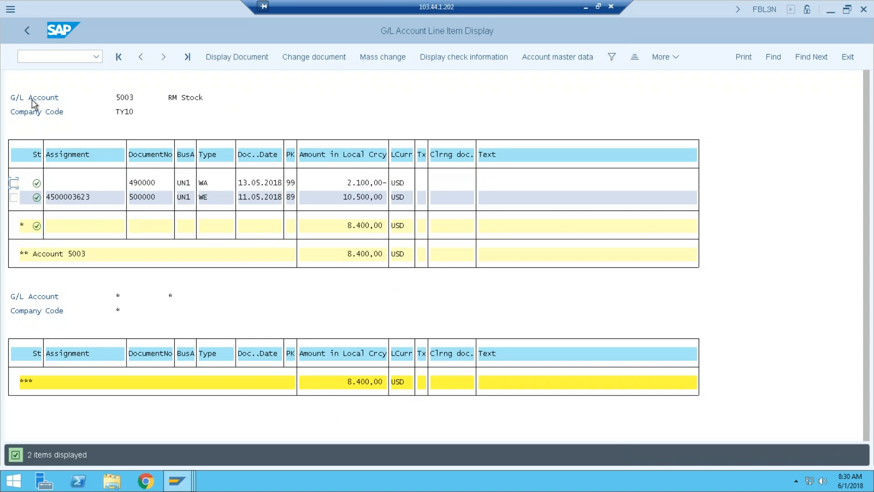
Step: Start the SE16 Data Browser and bring up the selection screen for table ACDOCA
left_click(37, 58)
type("/NSE6")
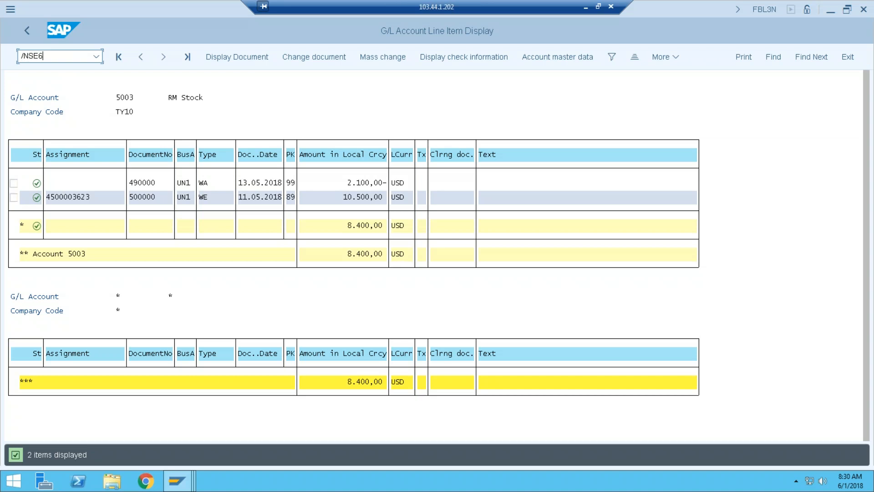
key("BackSpace")
type("16")
key("Return")
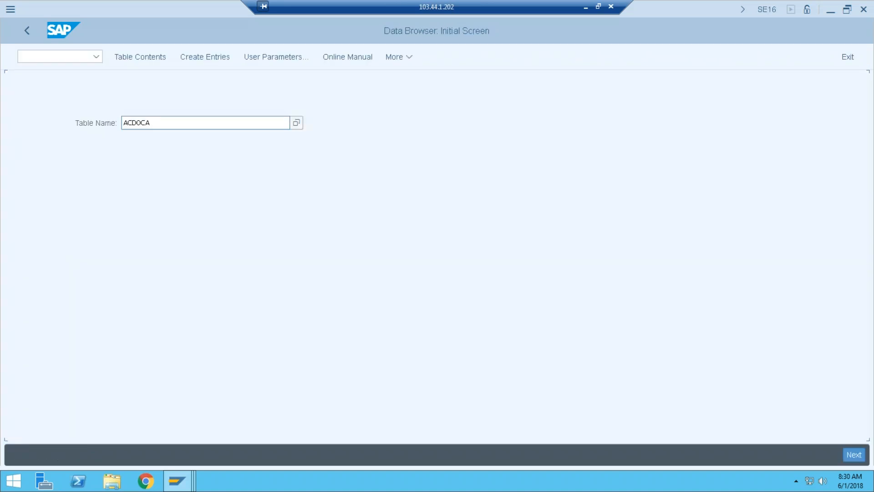
key("Return")
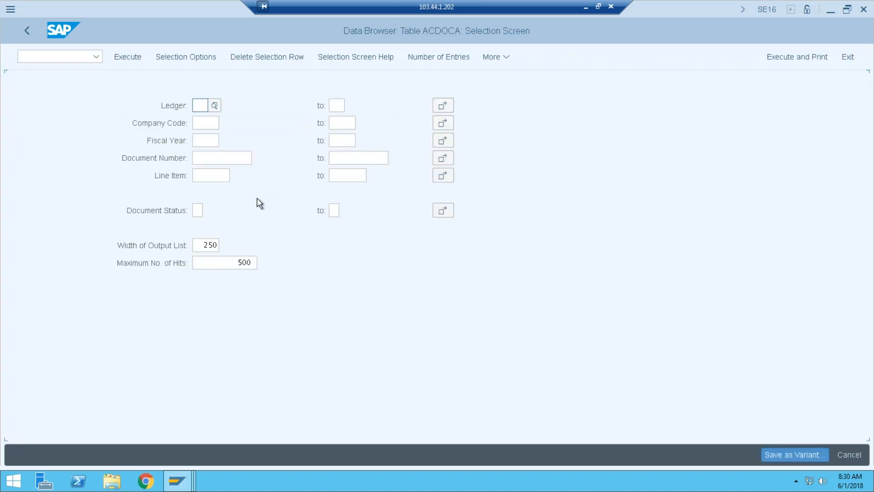
Step: List the ACDOCA entries for company code TY10, fiscal year 2018 and document number 500000
left_click(206, 122)
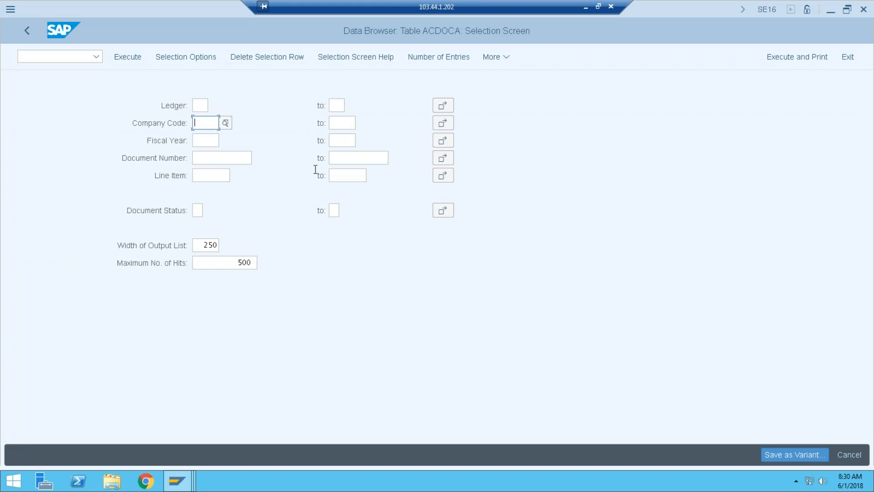
type("TY10")
key("Tab")
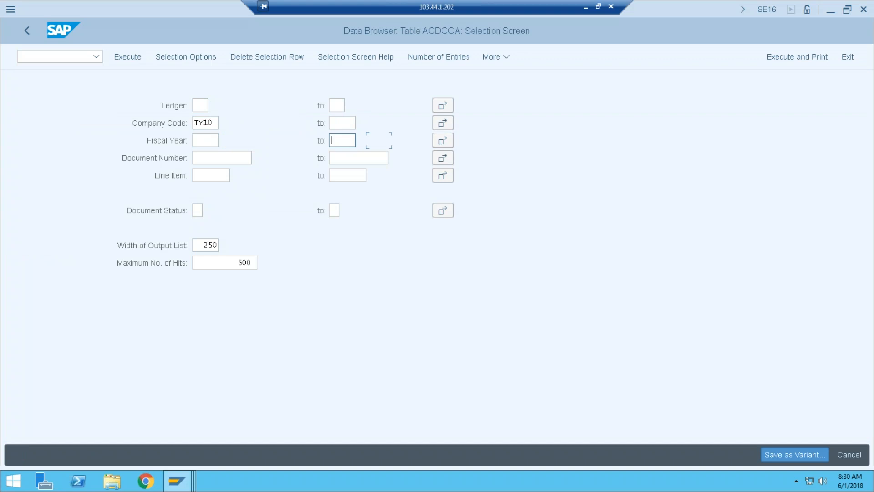
type("2018")
key("Tab")
key("Tab")
key("Tab")
type("50")
key("Down")
key("Return")
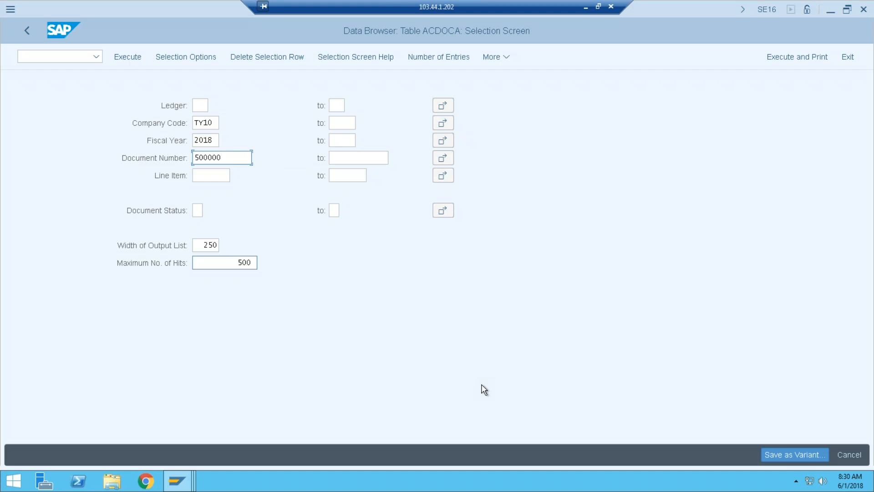
left_click(133, 58)
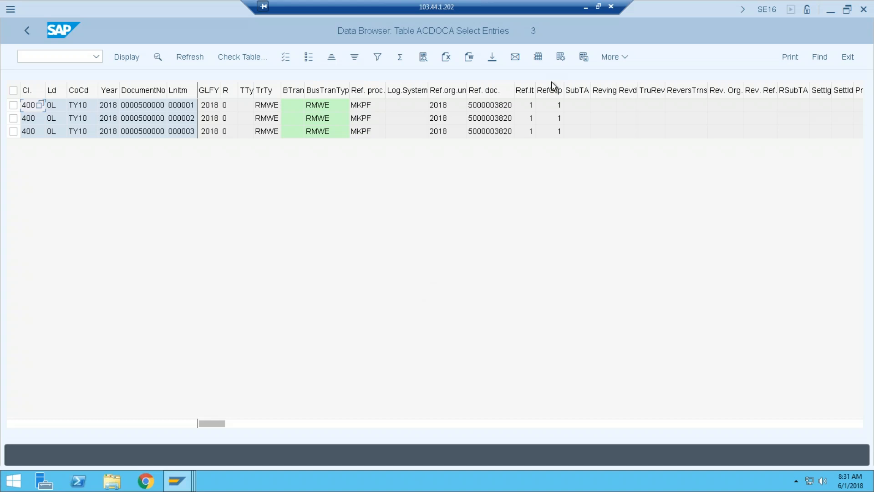
Step: Compare the local system's BSEG entries with the remote ACDOCA entries, and circle the Ref. doc. column in red
left_click(585, 8)
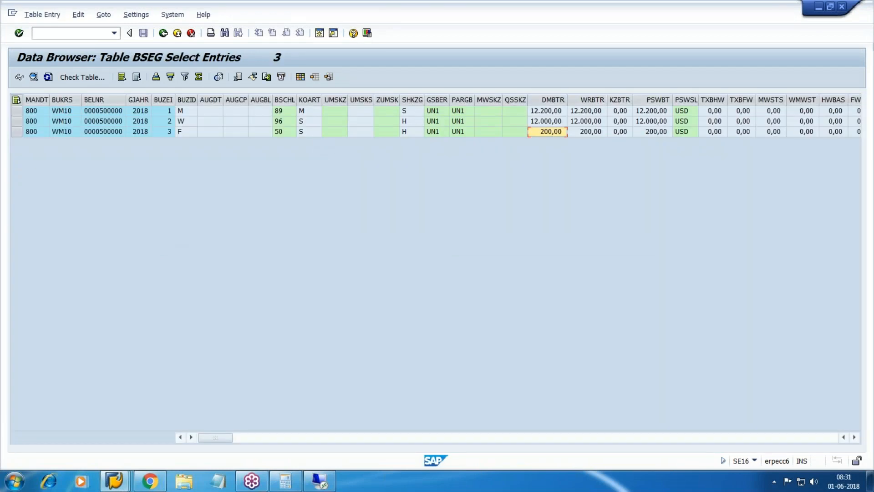
left_click(332, 481)
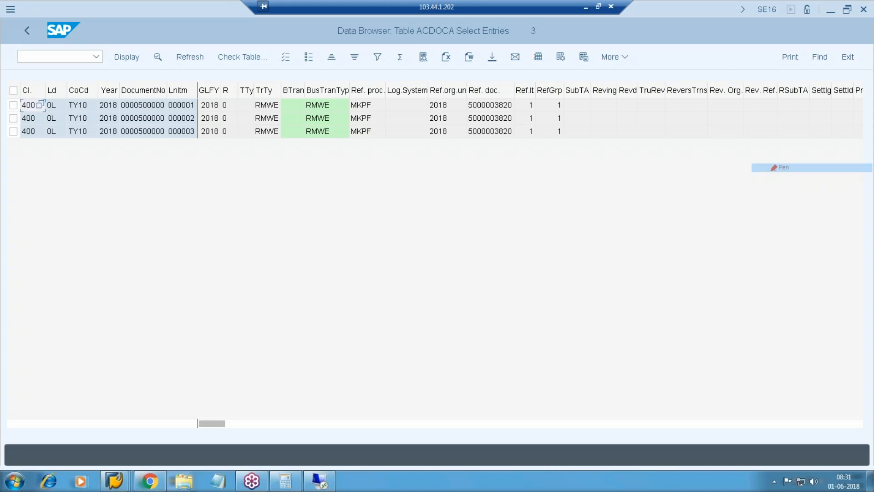
mouse_move(529, 121)
left_mouse_down()
mouse_move(452, 100)
mouse_move(523, 149)
left_mouse_up()
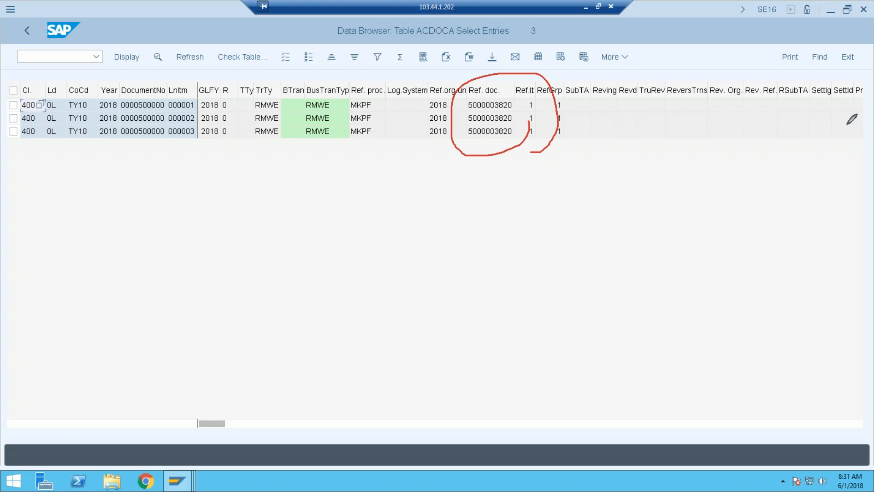
left_click(864, 140)
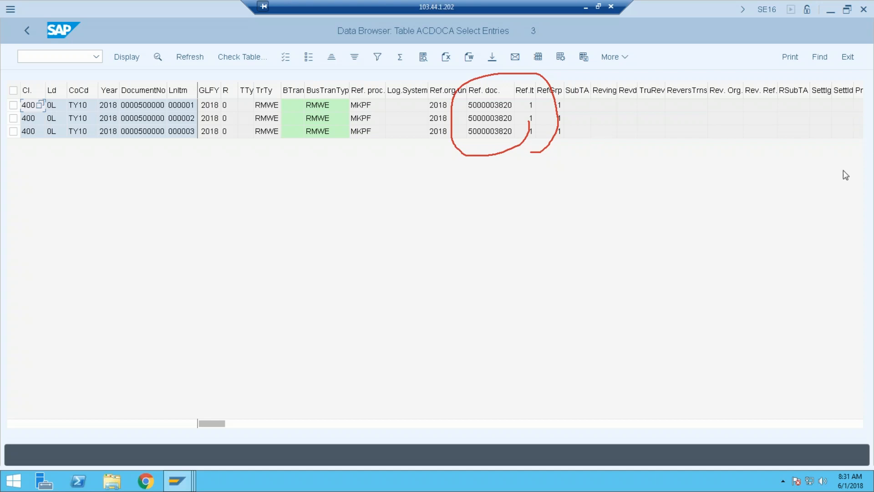
left_click(796, 159)
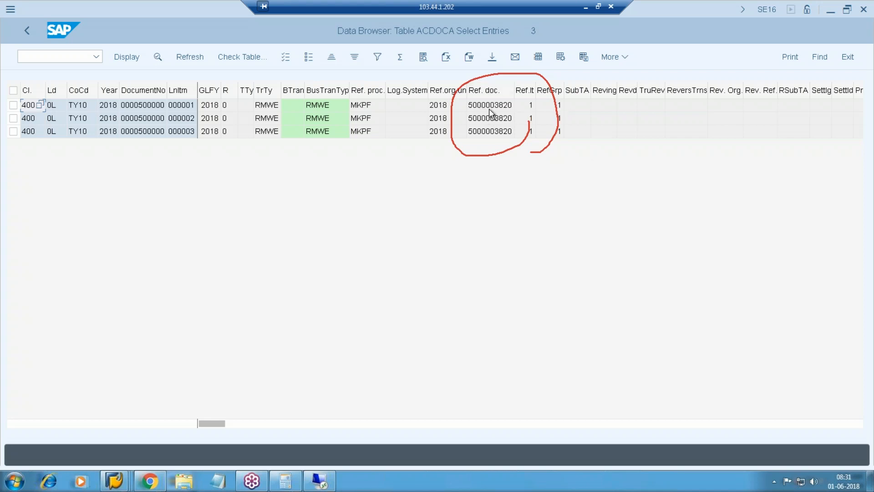
Step: Log off the remote SAP system with /nex and close SAP Logon
left_click(54, 58)
type("/nex")
key("Return")
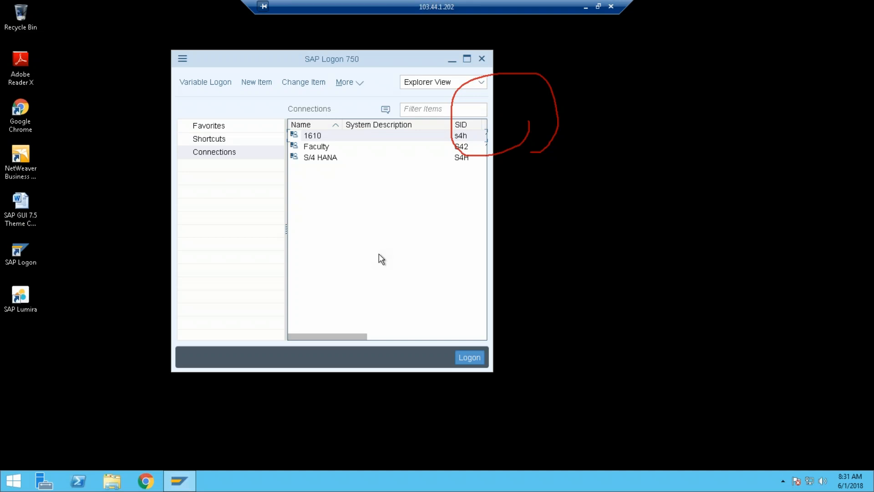
left_click(482, 59)
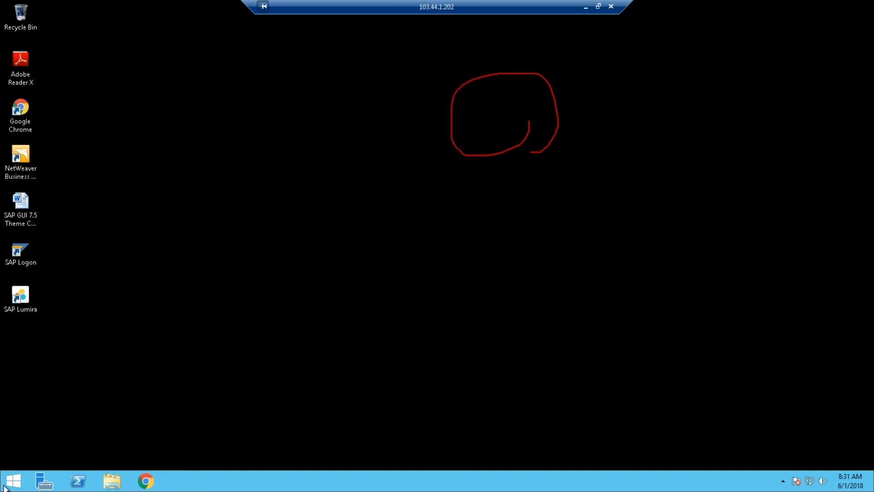
Step: Sign out of the remote desktop session to return to the local SAP system
left_click(6, 484)
left_click(838, 44)
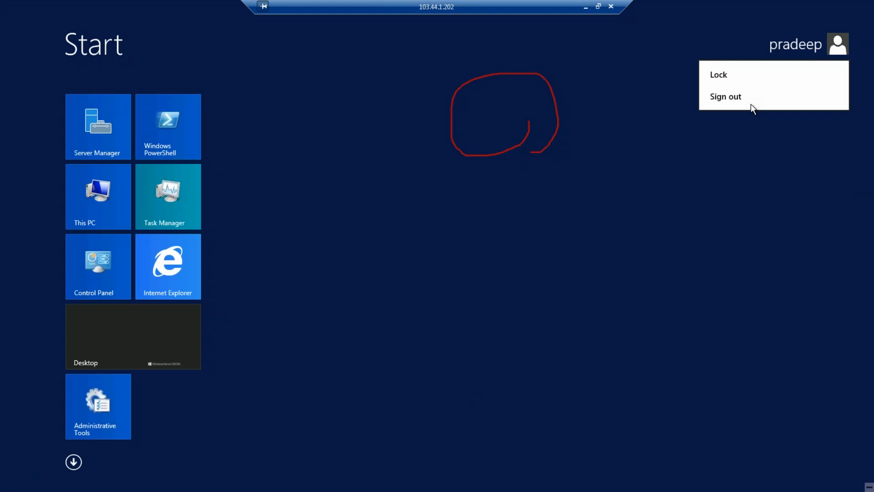
left_click(735, 100)
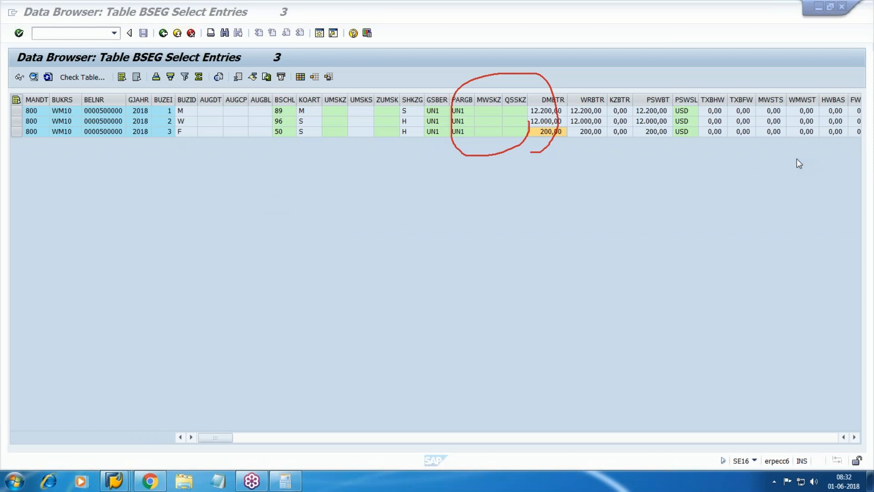
key("ctrl+slash")
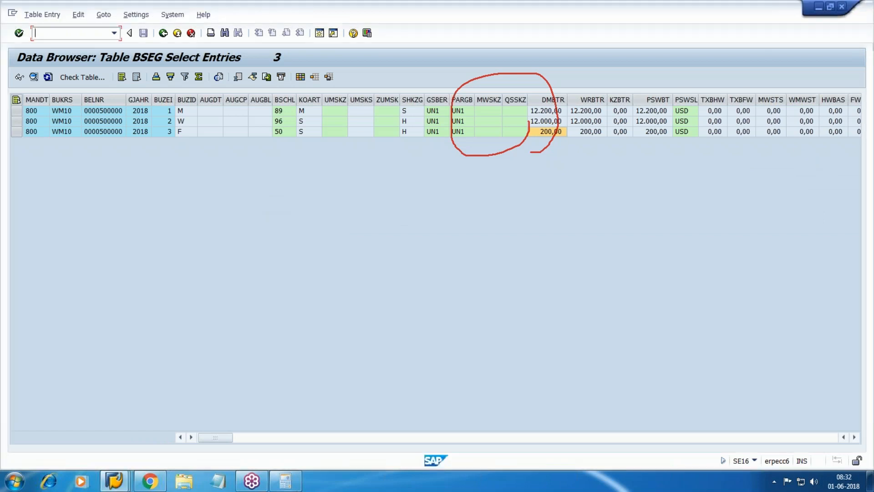
type("/nse16")
key("Return")
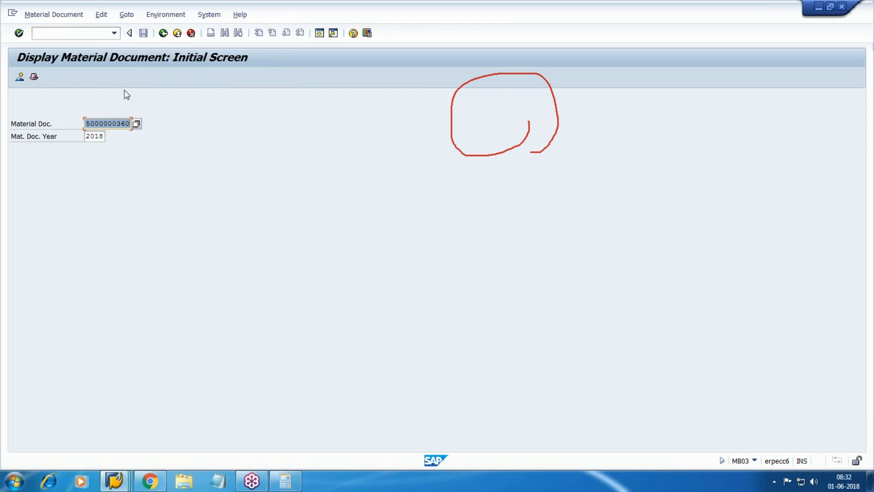
Step: Display the MMBE stock overview for material 2423 in plant WM1, storage location WM01
left_click(95, 35)
type("/nmmbe")
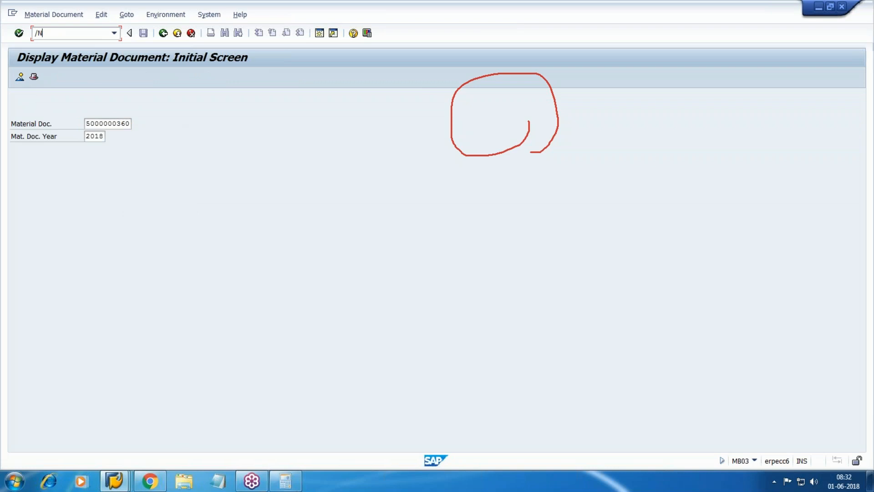
key("Return")
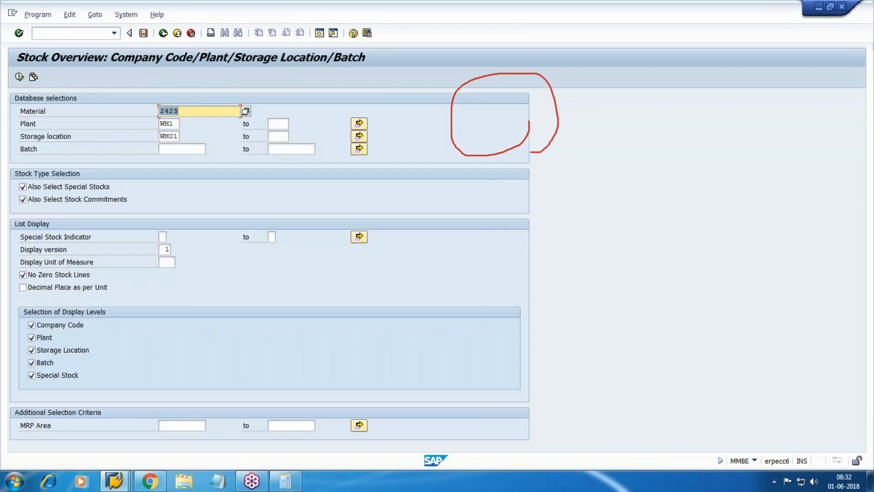
left_click(19, 76)
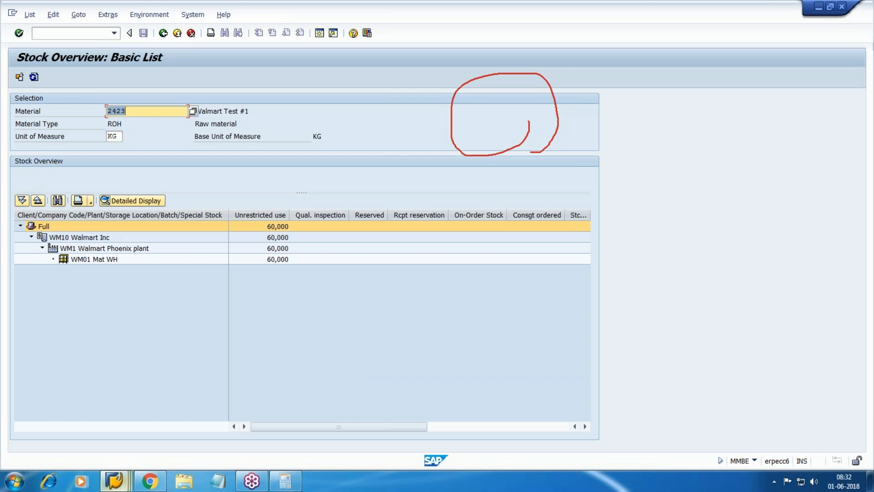
mouse_move(114, 480)
mouse_move(381, 437)
mouse_move(293, 437)
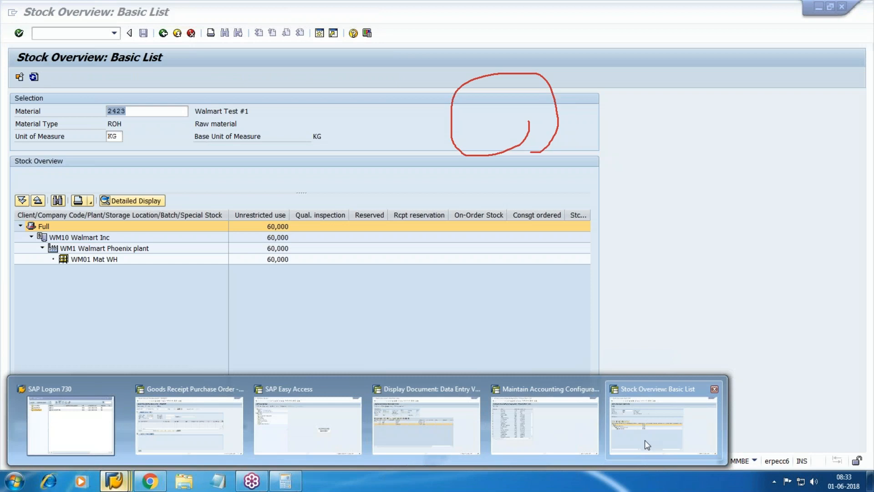
left_click(645, 439)
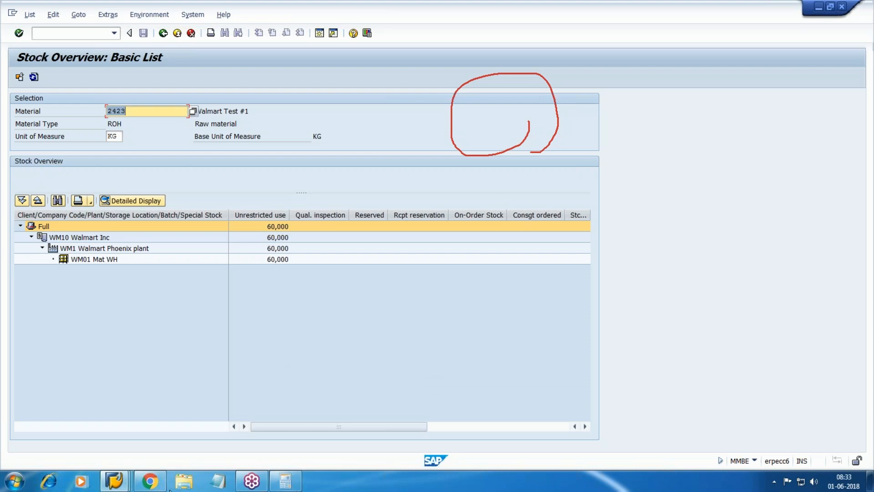
Step: Switch to the working notes in Chrome and change the Stock Issued to Production quantity under P2P to 40 kg
left_click(150, 481)
scroll(240, 251, "up", 5)
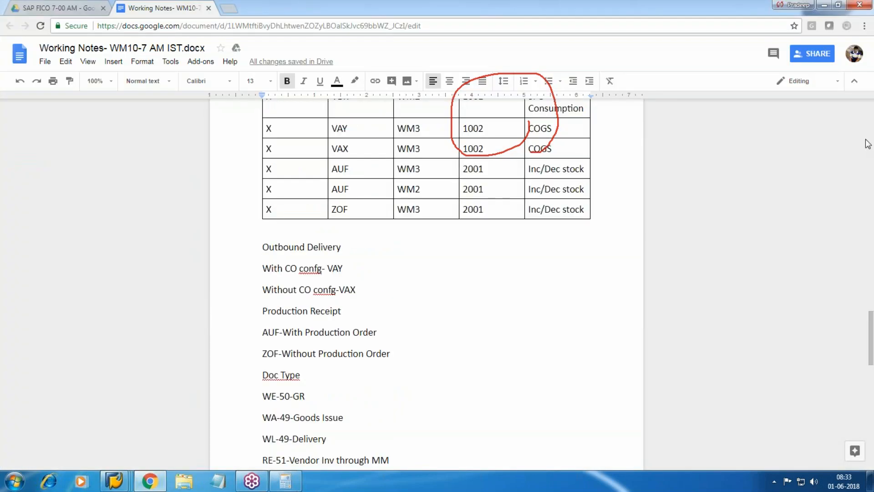
left_click(445, 332)
scroll(446, 341, "down", 6)
scroll(445, 341, "up", 15)
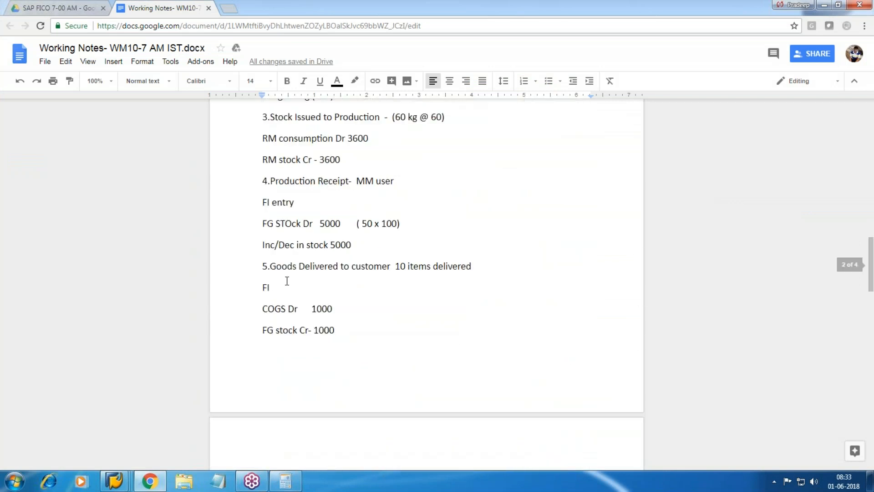
scroll(283, 260, "up", 2)
scroll(276, 254, "up", 3)
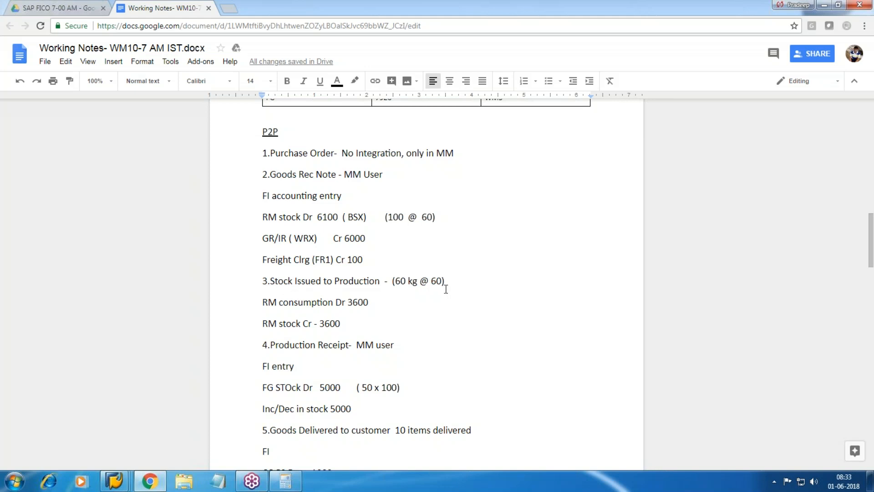
left_click(407, 281)
key("BackSpace")
key("BackSpace")
key("BackSpace")
type("40")
key("Right")
key("Right")
key("Right")
key("Right")
key("Right")
key("Right")
key("Right")
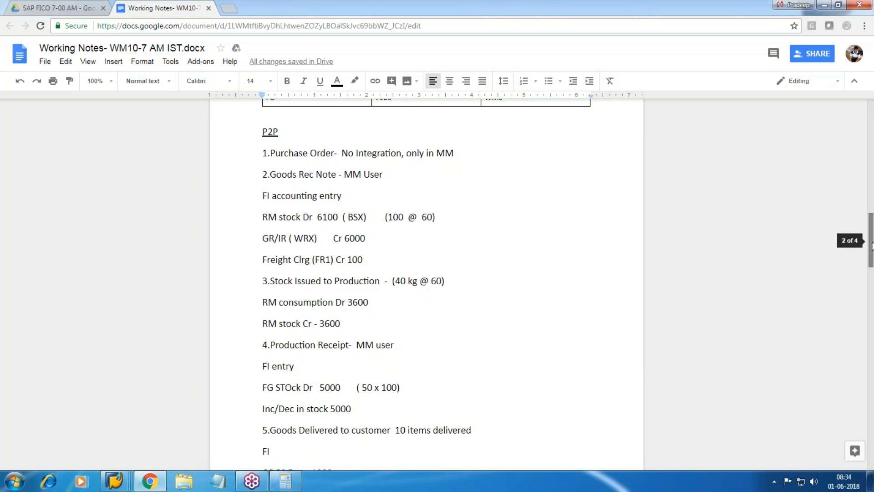
Step: Append the lines "RM consumption" and "Create Cost Center -KS01" below the MIGO goods receipt number at the end of the notes
left_click(867, 390)
left_click(866, 389)
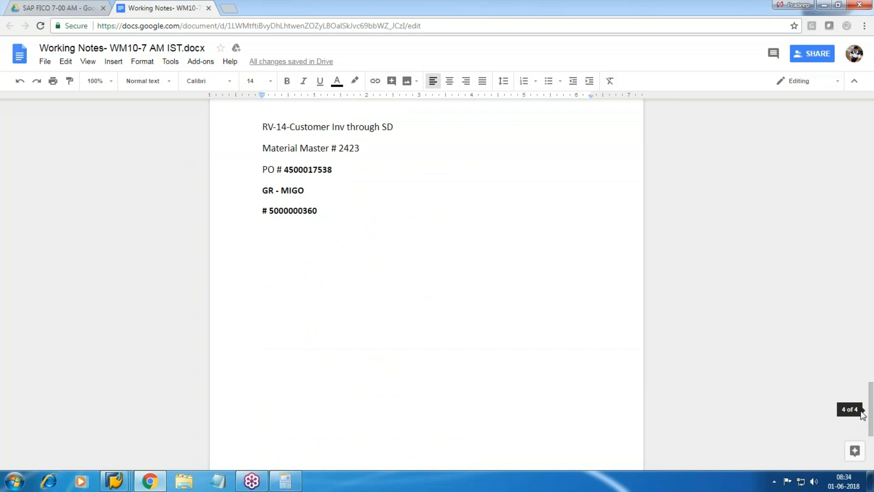
left_click(365, 222)
key("Return")
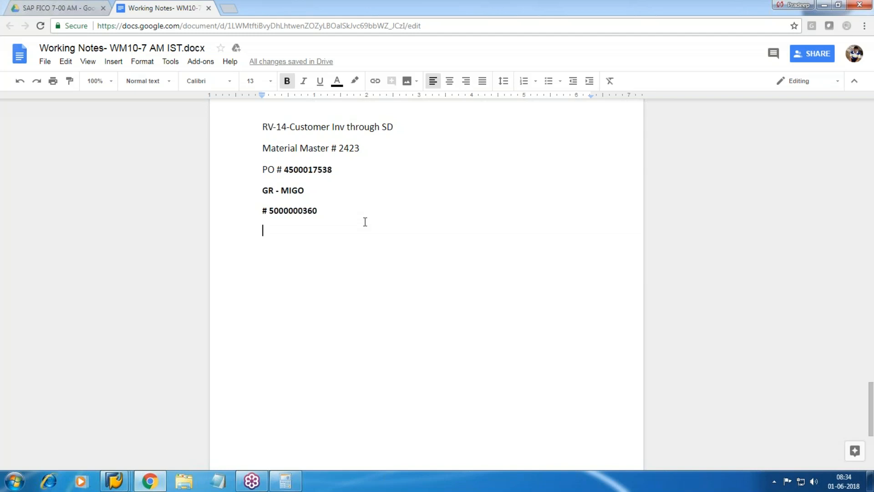
type("RM consumption")
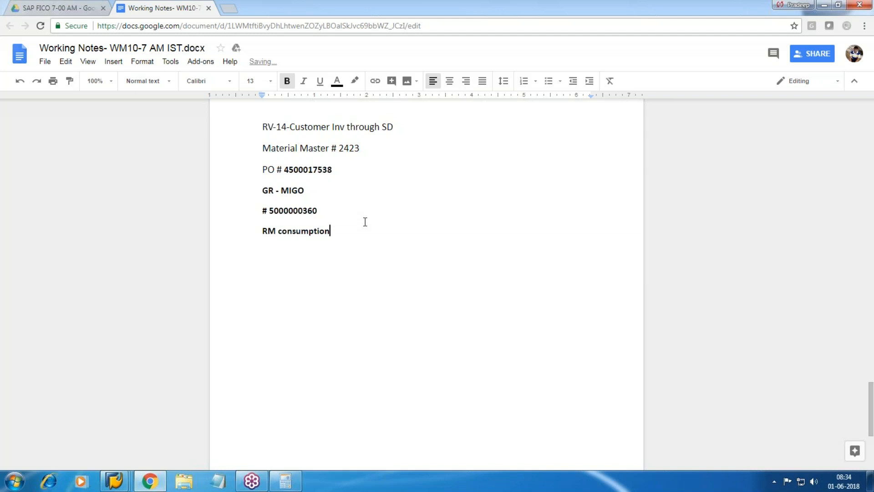
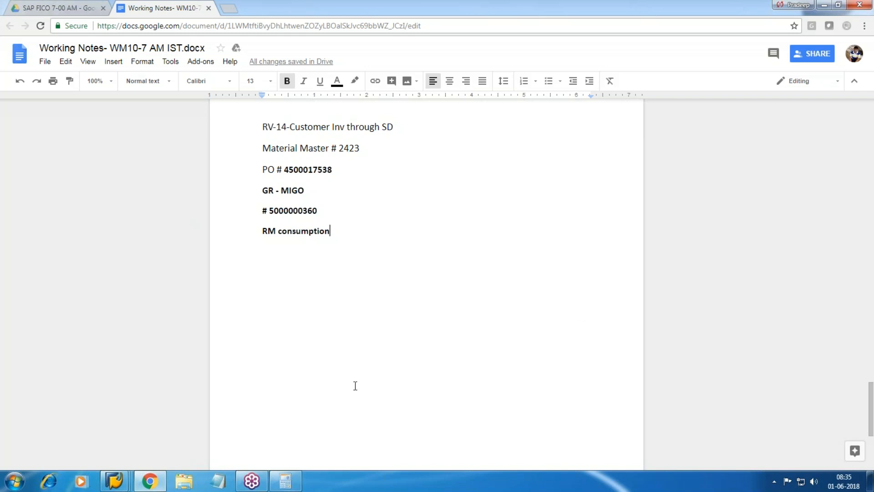
key("Return")
type("Create Co")
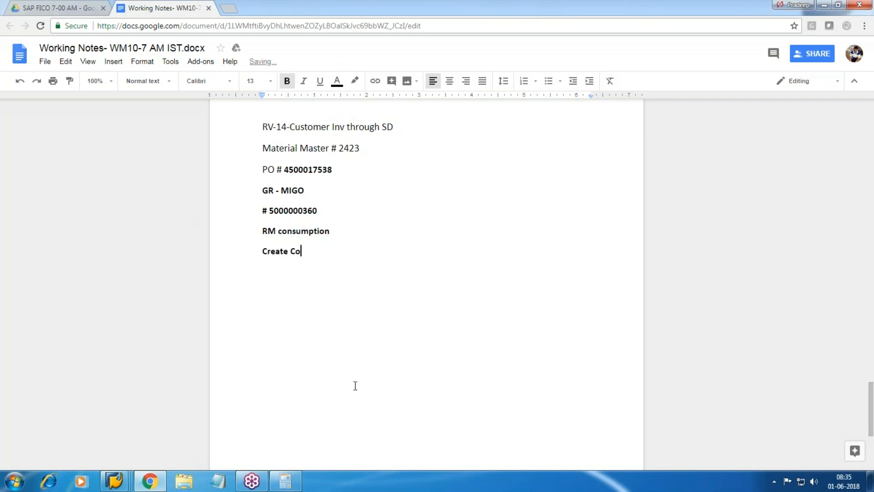
type("st Center -KS01")
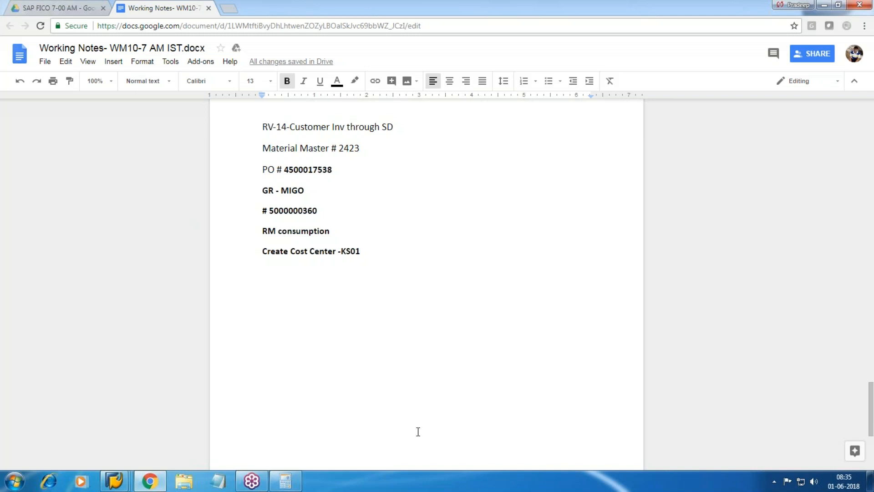
Step: Switch to the SAP Easy Access session and open the Implementation Guide with transaction SPRO
left_click(114, 480)
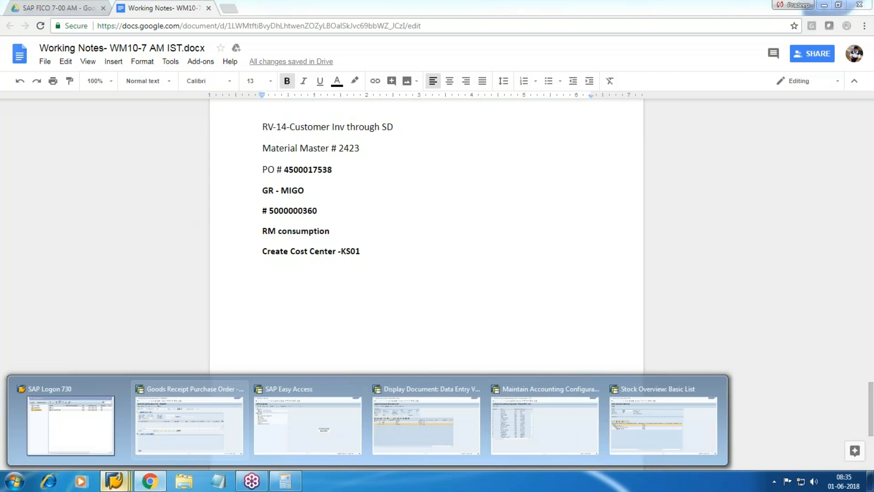
left_click(293, 418)
type("S")
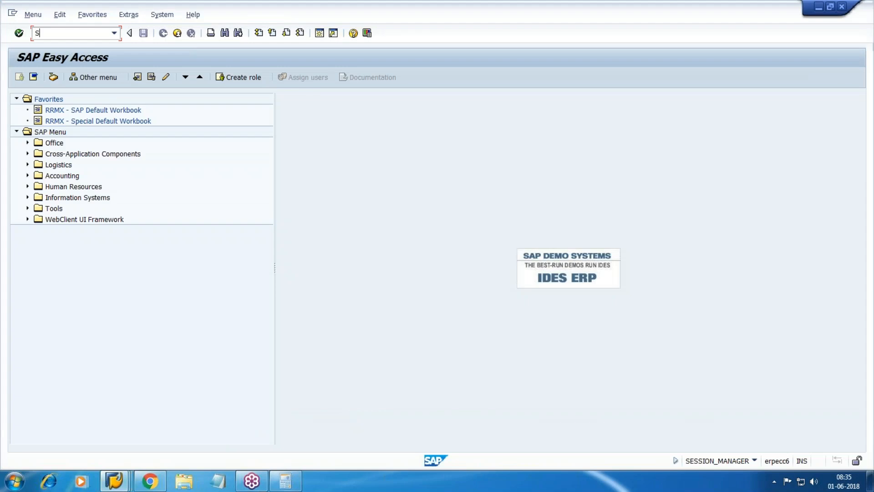
type("PRO")
key("Return")
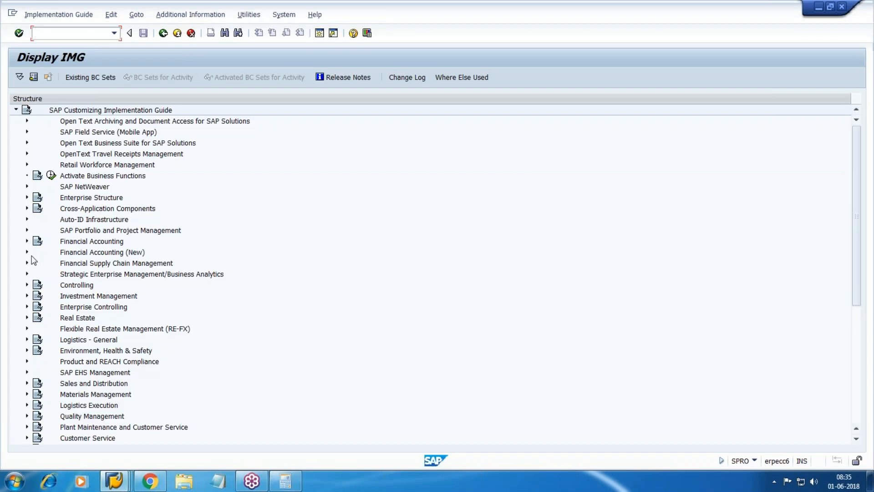
Step: Open the Maintain Controlling Area activity from the Organization node of General Controlling under Controlling
left_click(26, 285)
scroll(29, 285, "down", 4)
left_click(37, 252)
left_click(49, 263)
left_click(84, 274)
double_click(56, 156)
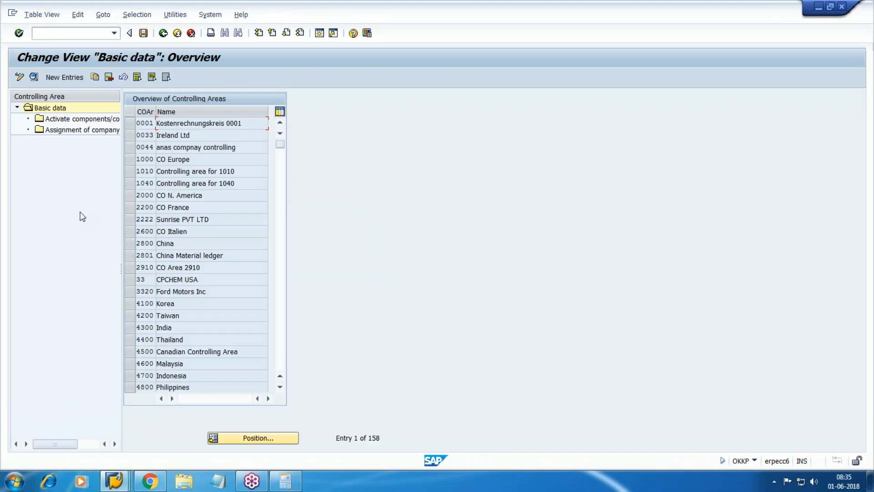
Step: Position the controlling area list at WM10 and open that area's basic data details
left_click(273, 437)
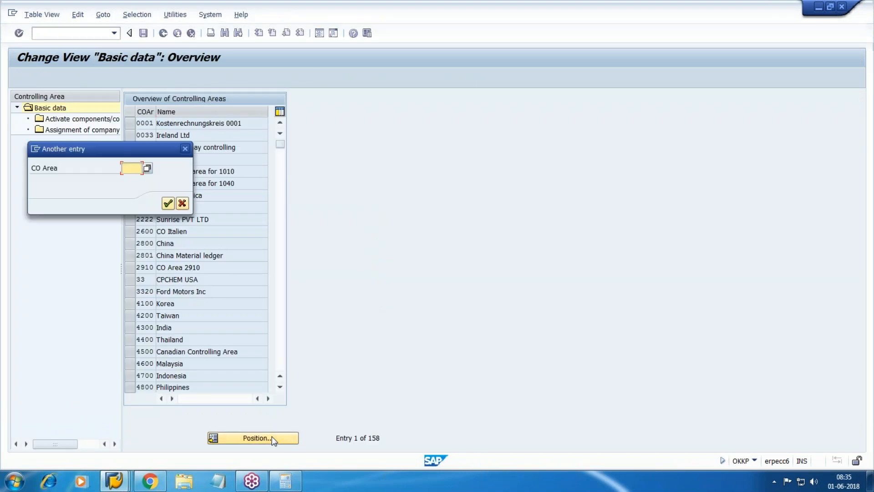
type("WM10")
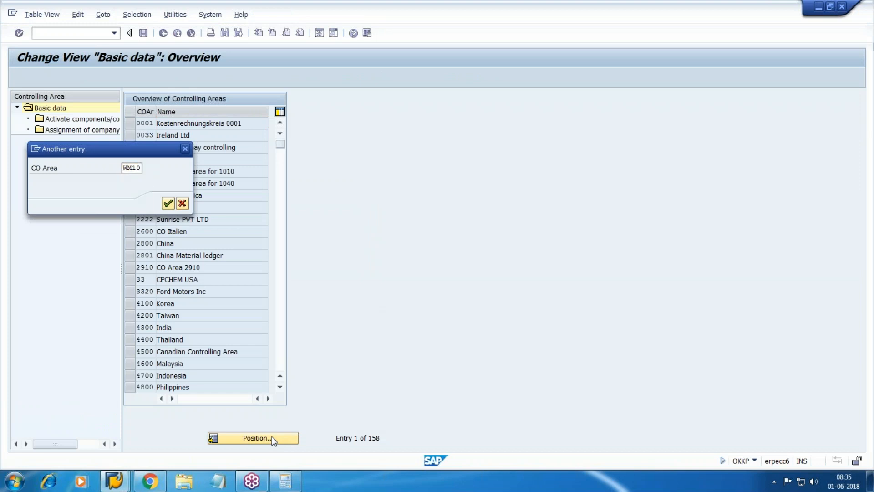
key("Return")
double_click(145, 123)
Step: Set WM10's cost center standard hierarchy to W0001, agree to create it, save, and return to the Implementation Guide
left_click(263, 288)
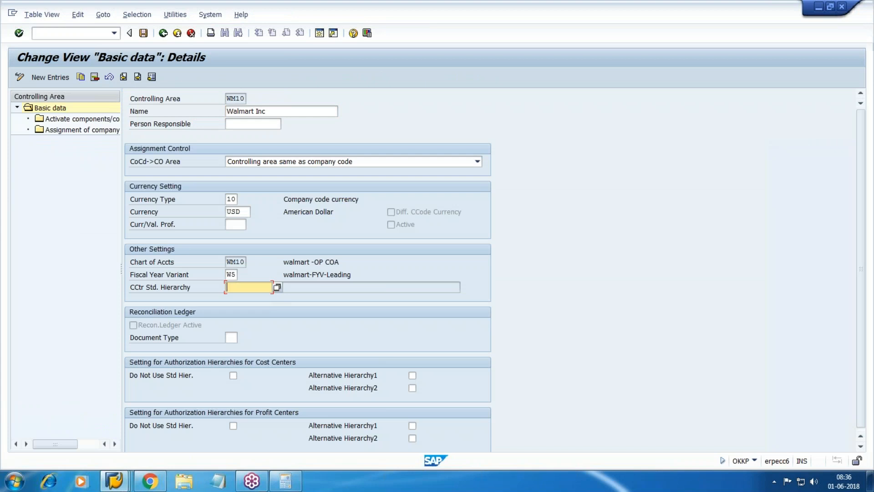
type("W0001")
key("Return")
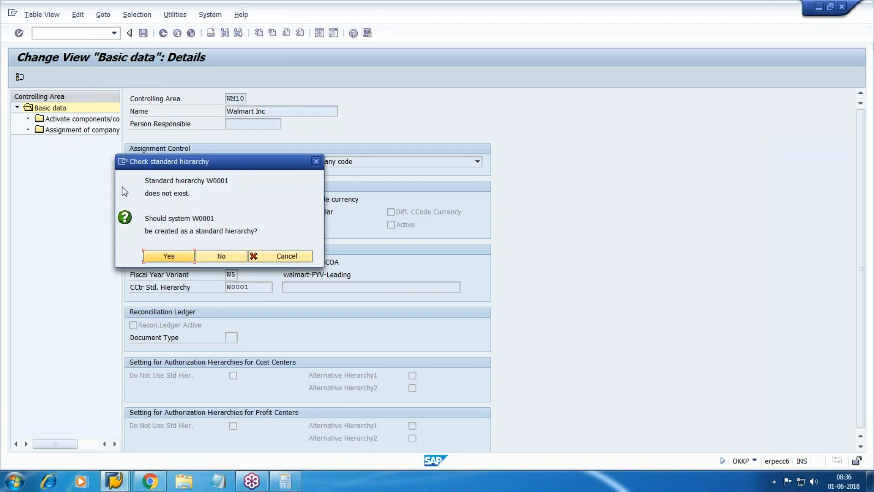
left_click(181, 259)
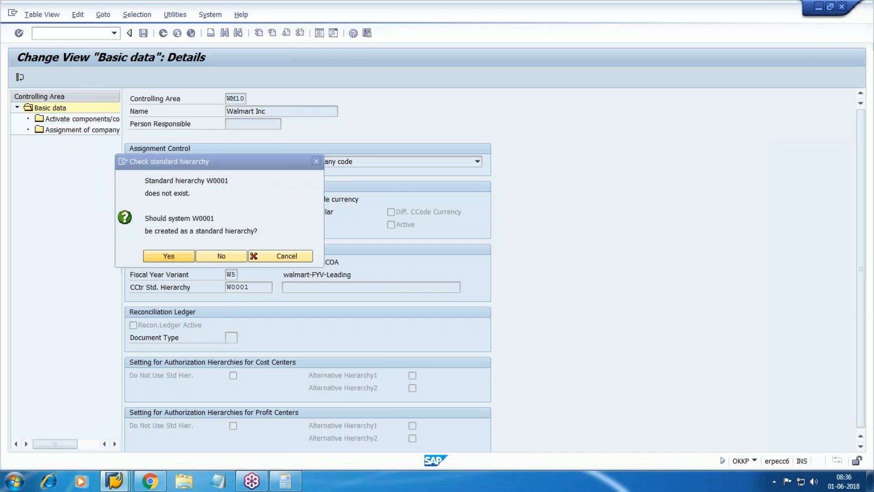
left_click(188, 203)
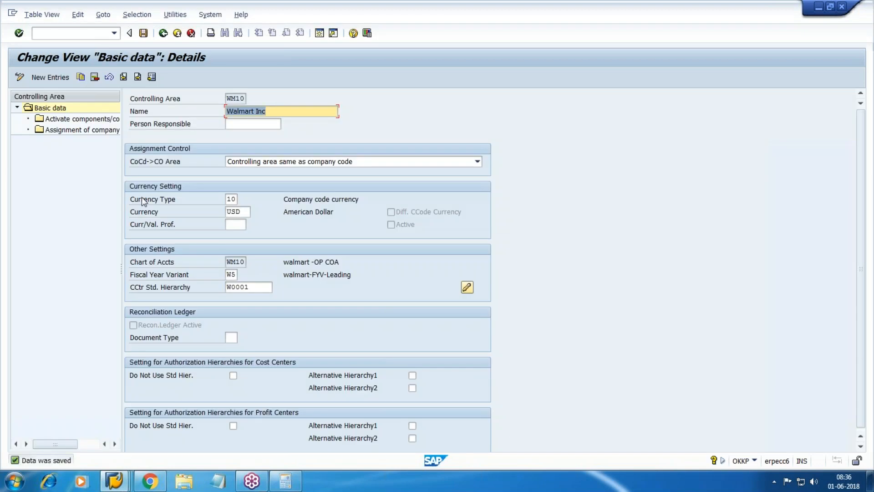
left_click(51, 33)
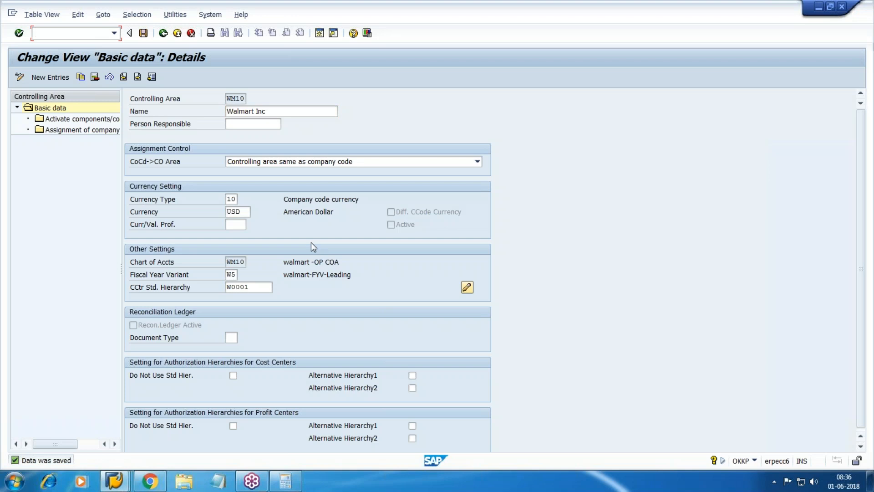
key("F3")
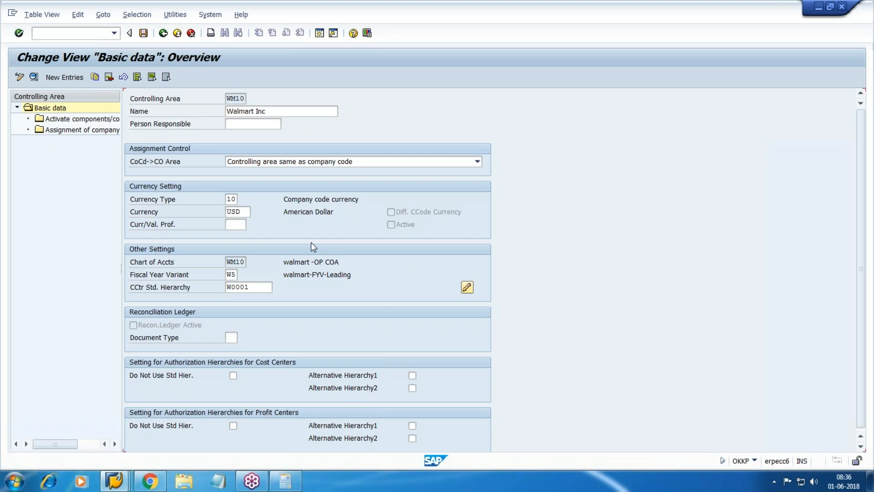
key("F3")
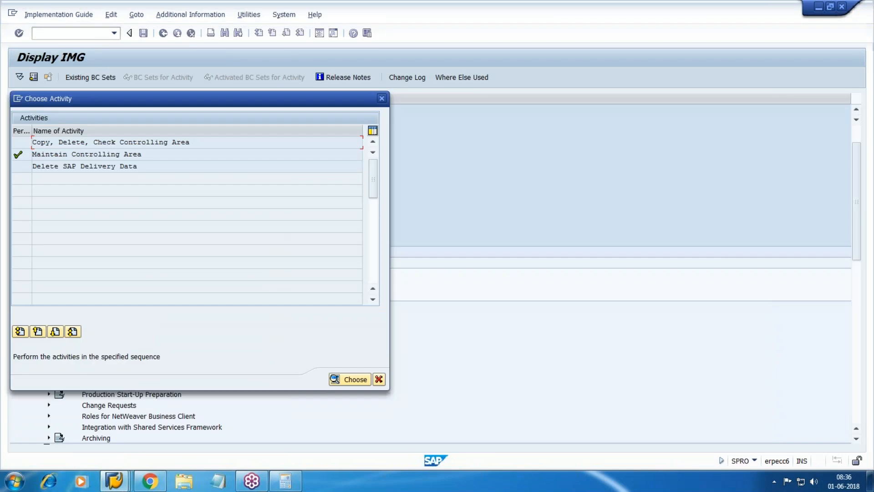
left_click(379, 380)
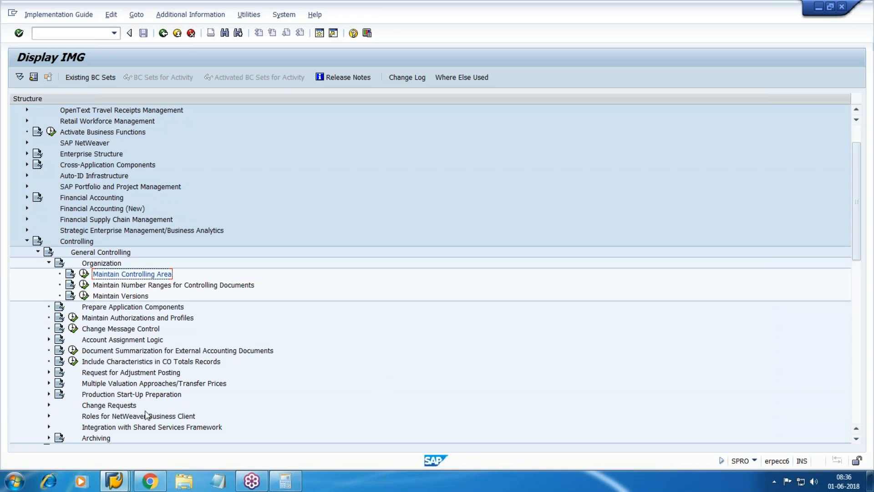
Step: Collapse General Controlling and expand Cost Center Accounting through Master Data down to the Cost Centers activities
left_click(48, 263)
scroll(25, 283, "down", 1)
left_click(38, 219)
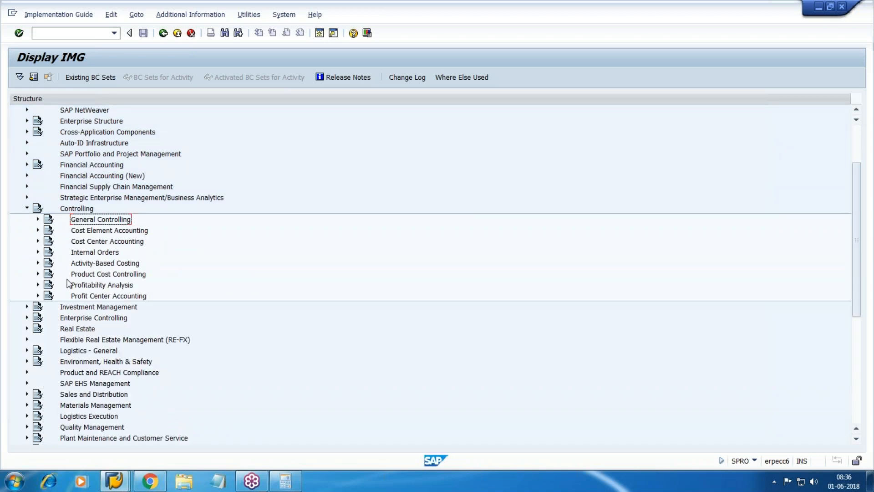
left_click(97, 244)
left_click(38, 241)
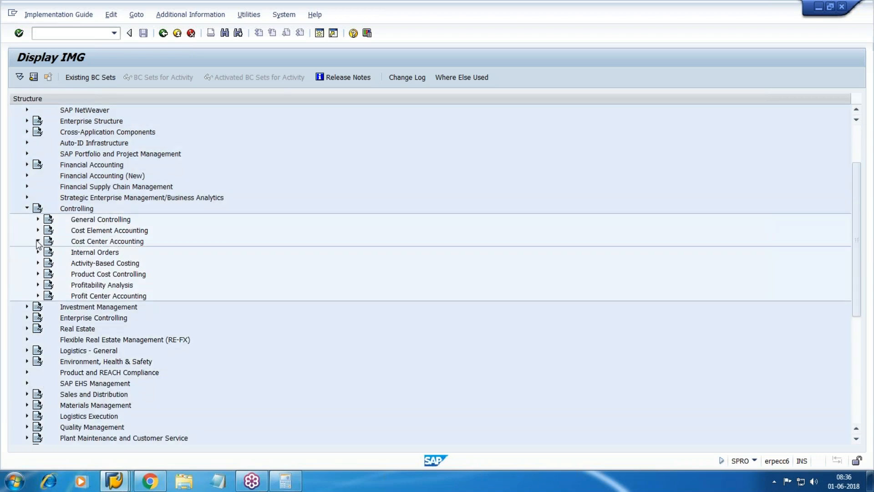
scroll(36, 241, "down", 2)
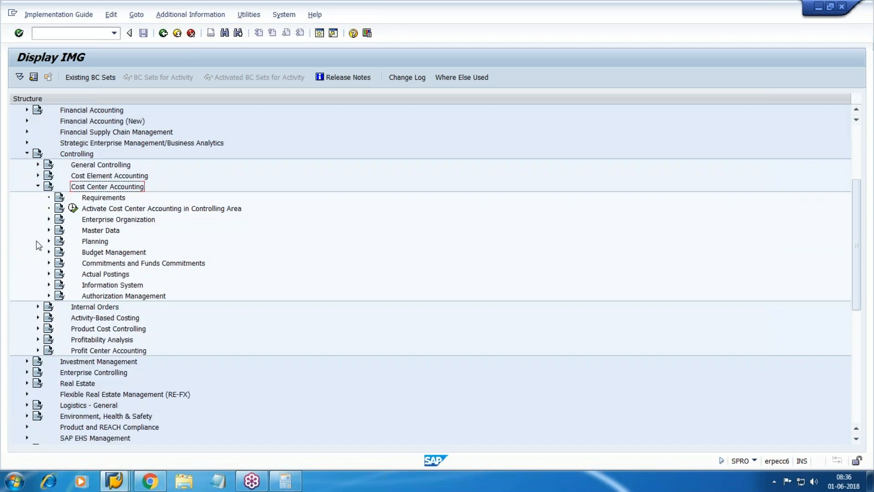
left_click(105, 232)
left_click(49, 231)
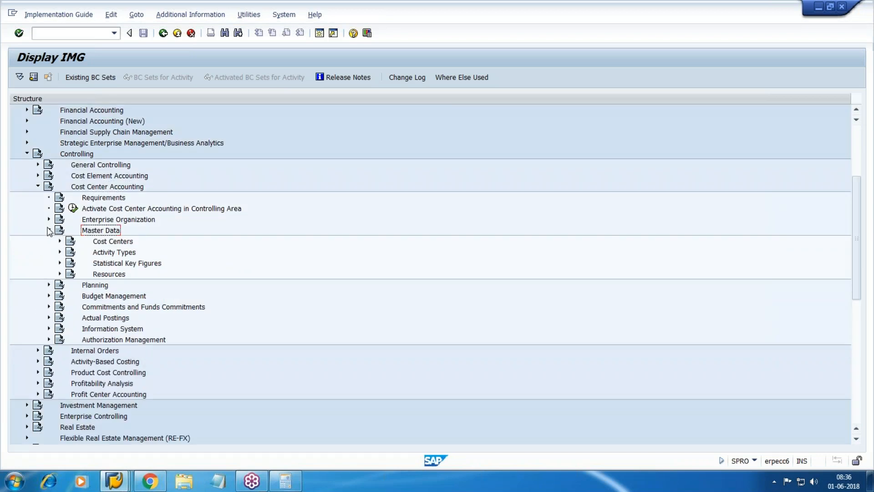
scroll(50, 230, "down", 1)
left_click(59, 208)
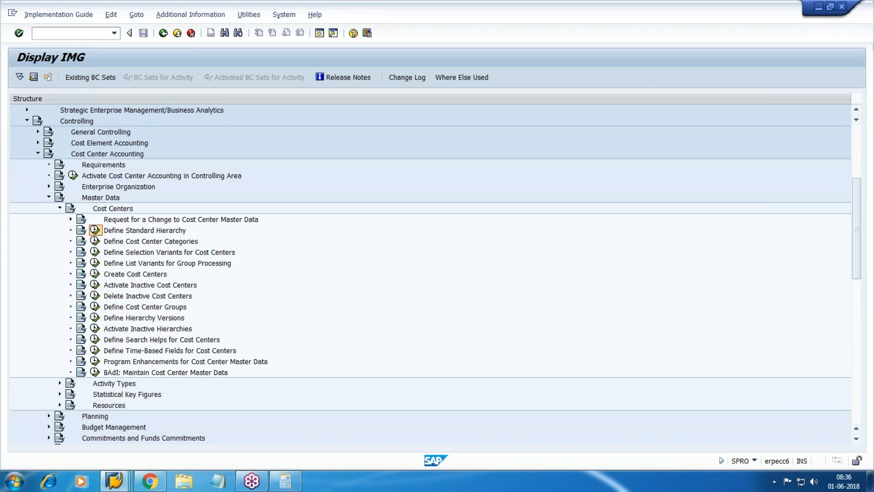
Step: Open Define Standard Hierarchy for controlling area WM10
left_click(95, 230)
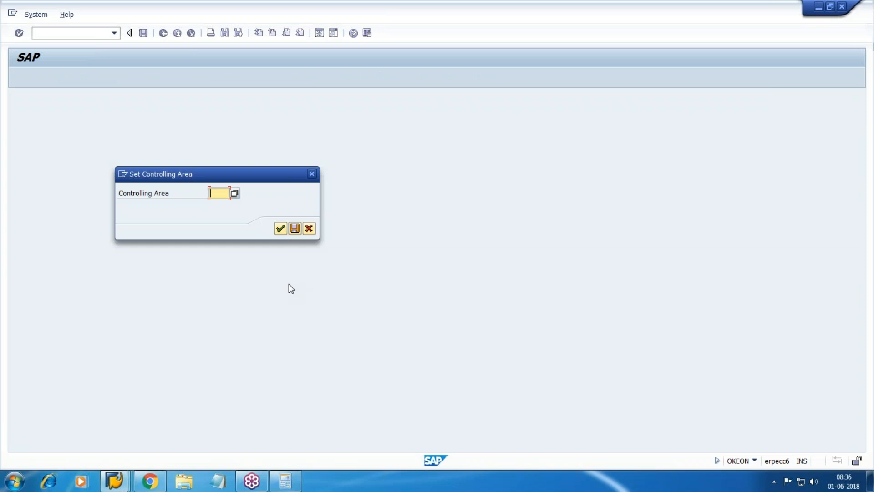
type("WM10")
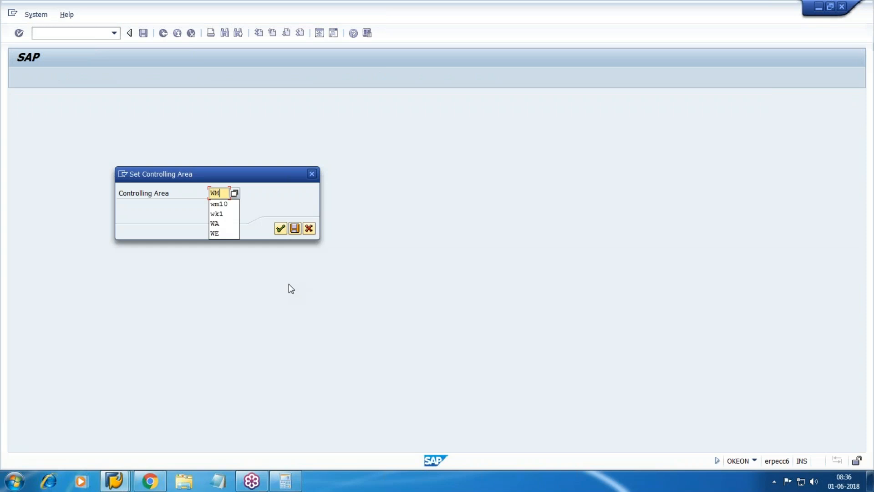
key("Return")
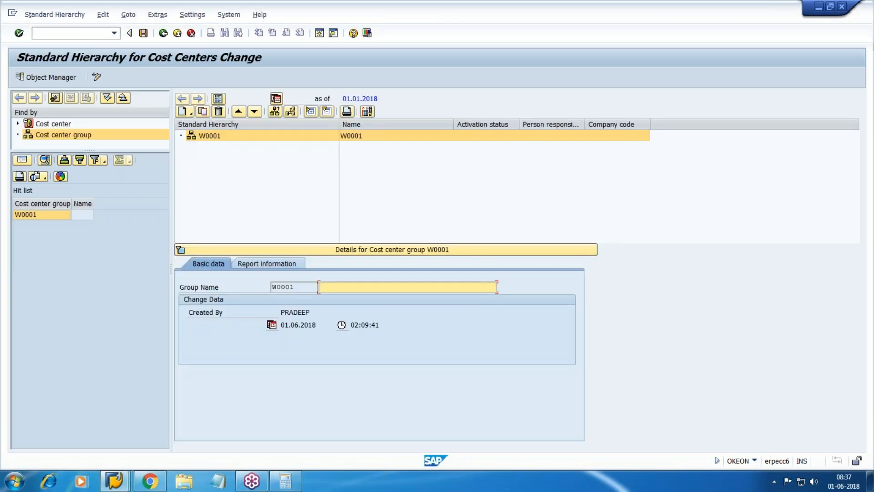
Step: Name the cost center group W0001 "Walmart std hierarchy"
type("WM0")
key("BackSpace")
key("BackSpace")
key("BackSpace")
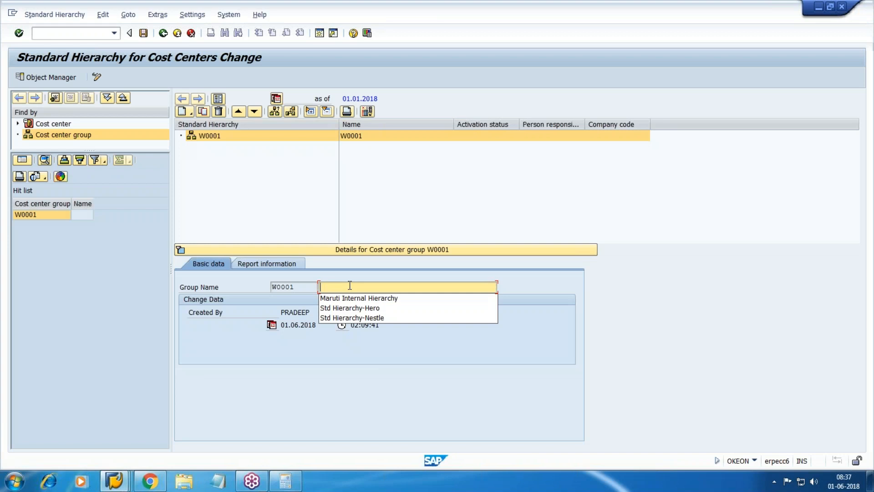
type("Walm")
type("ar")
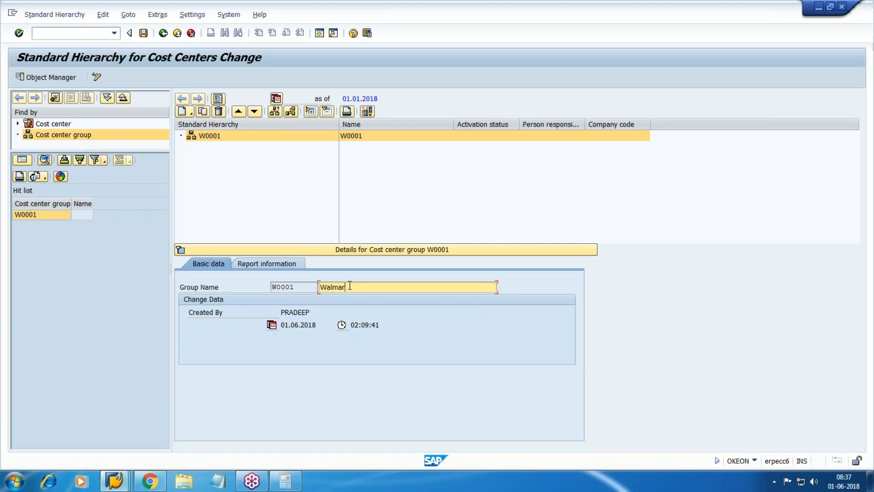
type("t Std hierarchyt")
key("BackSpace")
key("Return")
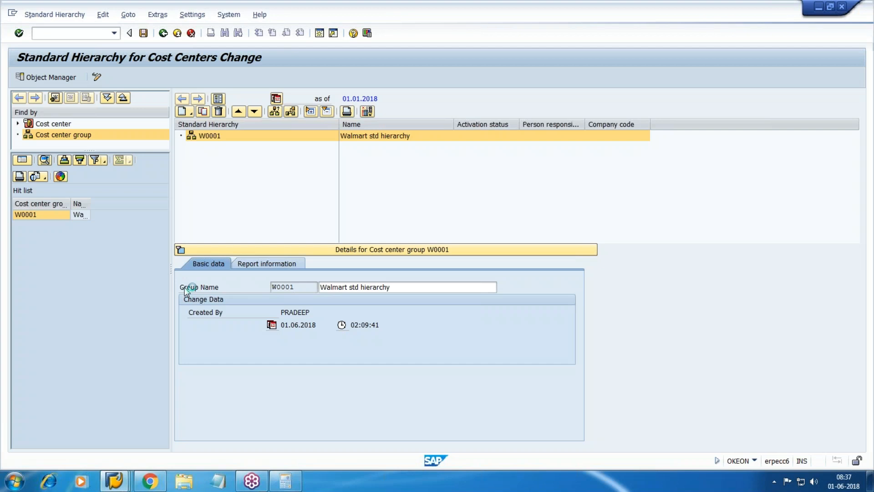
Step: Leave the standard hierarchy maintenance and open the Create cost center activity from Create Cost Centers in the Implementation Guide
left_click(180, 250)
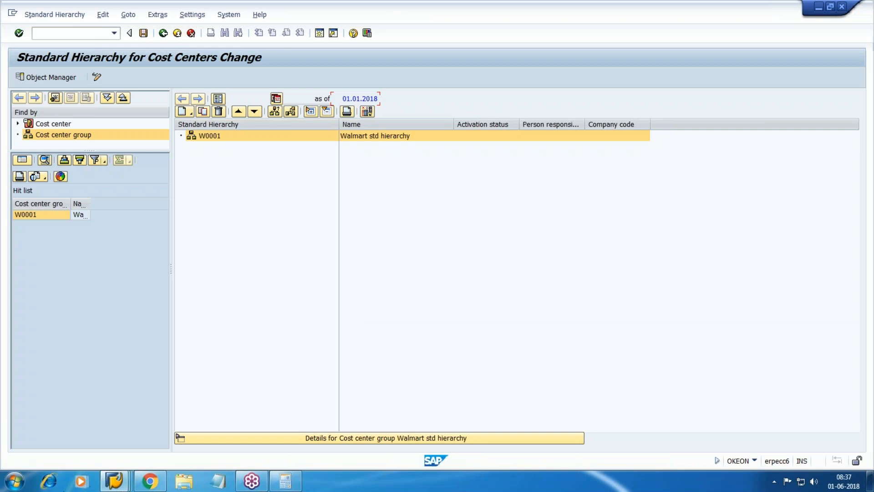
left_click(180, 37)
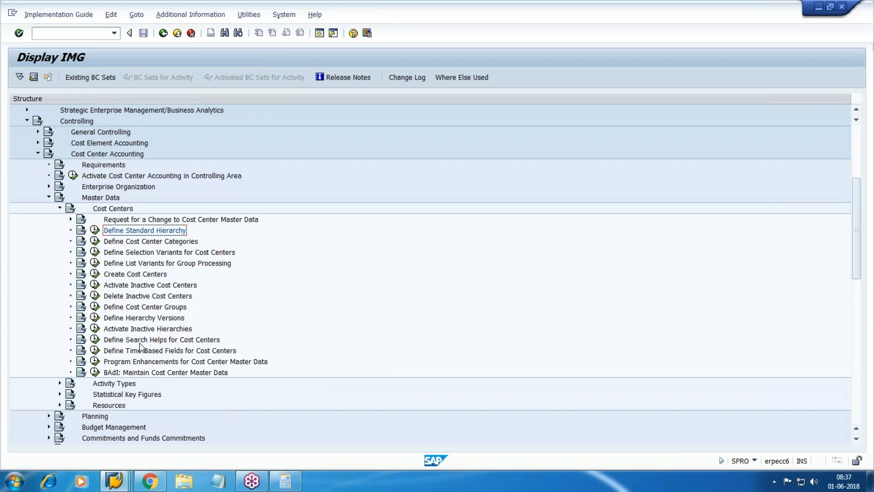
left_click(122, 275)
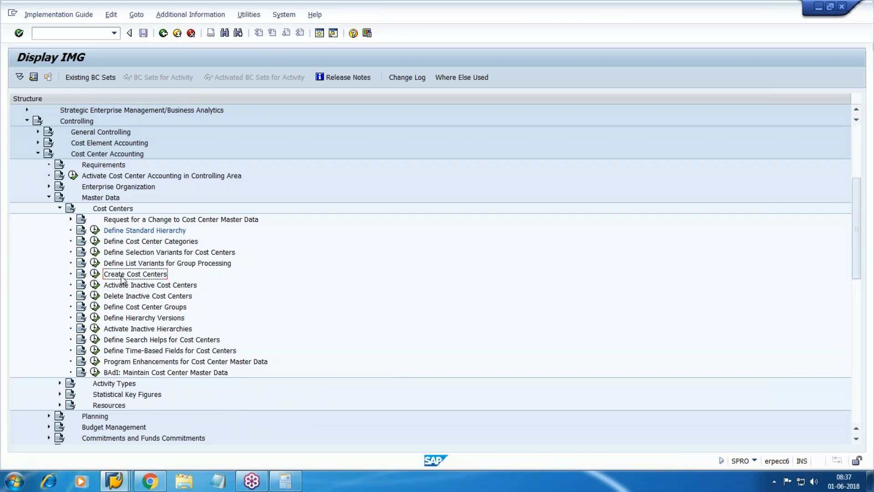
left_click(95, 275)
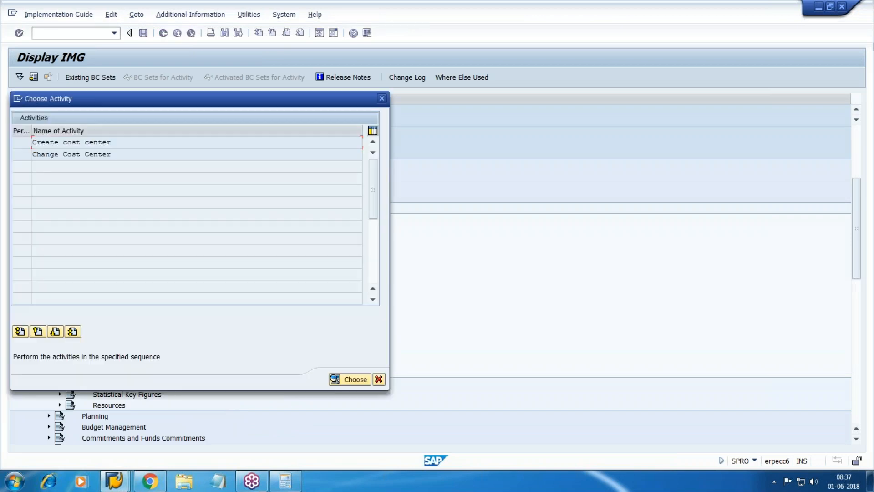
key("Return")
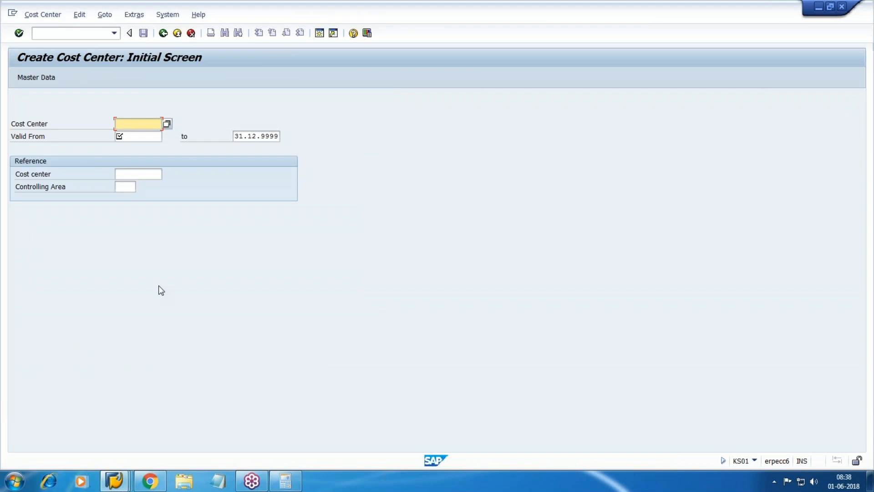
Step: Start a new cost center 1000 valid from 01.01.2018 and continue to its basic data
type("1000")
key("Tab")
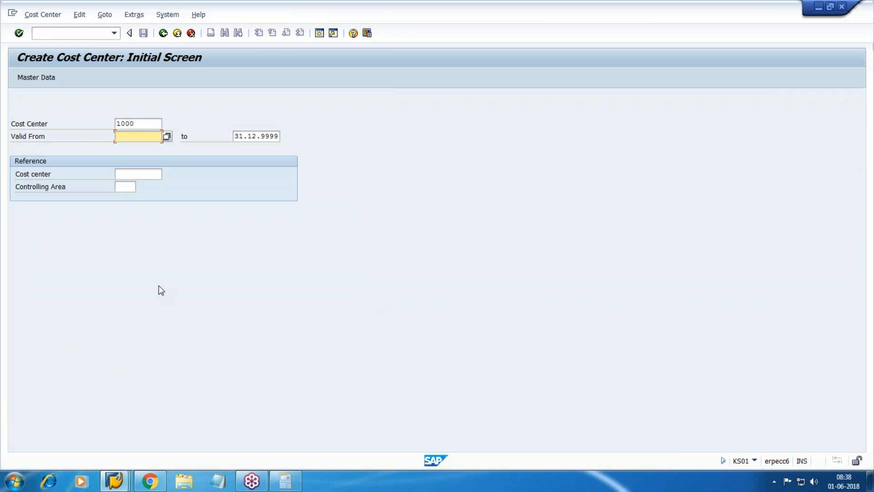
type("01")
key("Down")
key("Down")
key("Return")
key("Return")
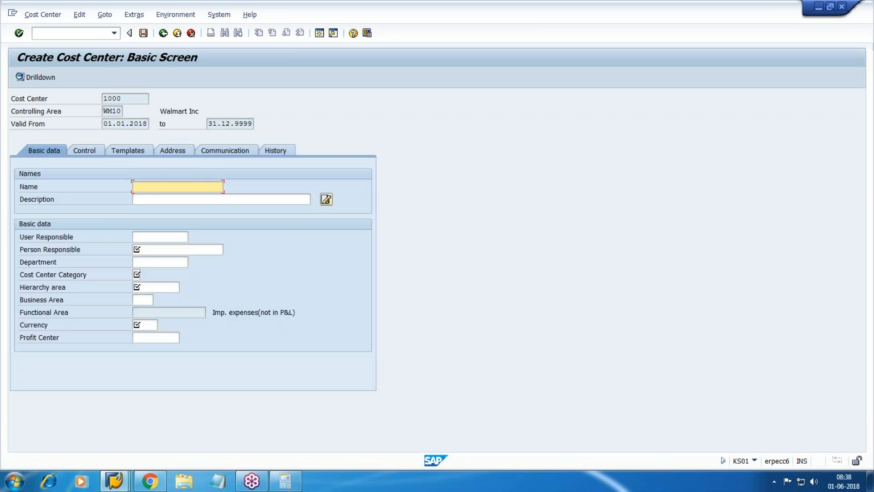
Step: Enter "Wal-Production" as both the name and the description of cost center 1000
type("Wal-Production")
key("Tab")
key("shift+Tab")
key("ctrl+c")
key("End")
type("Wal-Pr")
key("BackSpace")
key("BackSpace")
key("BackSpace")
key("BackSpace")
key("BackSpace")
key("BackSpace")
key("Tab")
key("ctrl+v")
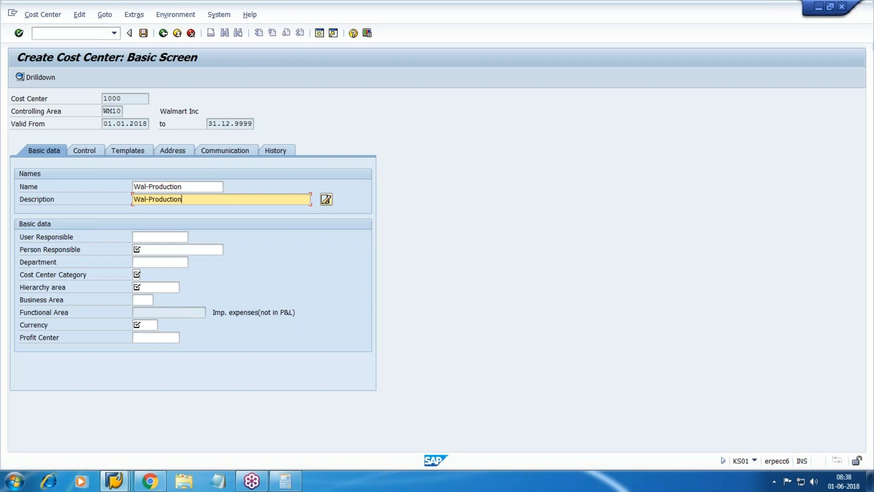
Step: Set the cost center's person responsible to abc and its department to CO
key("Tab")
key("Tab")
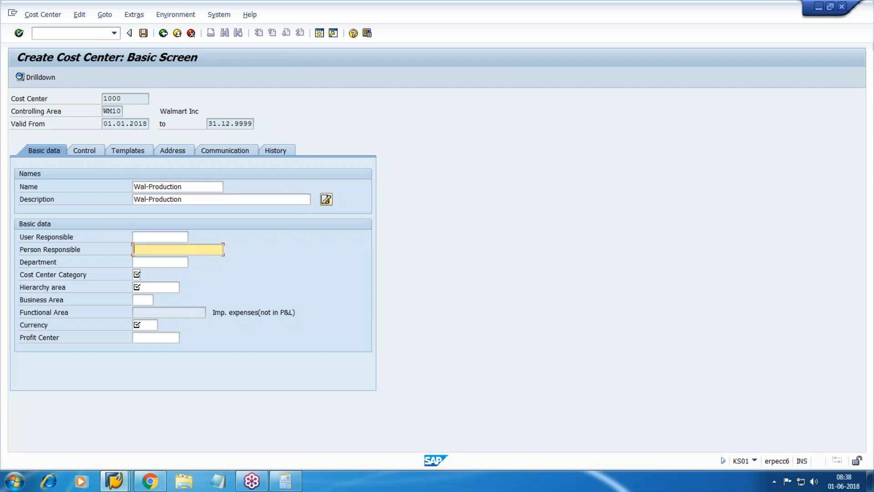
type("abc")
key("Tab")
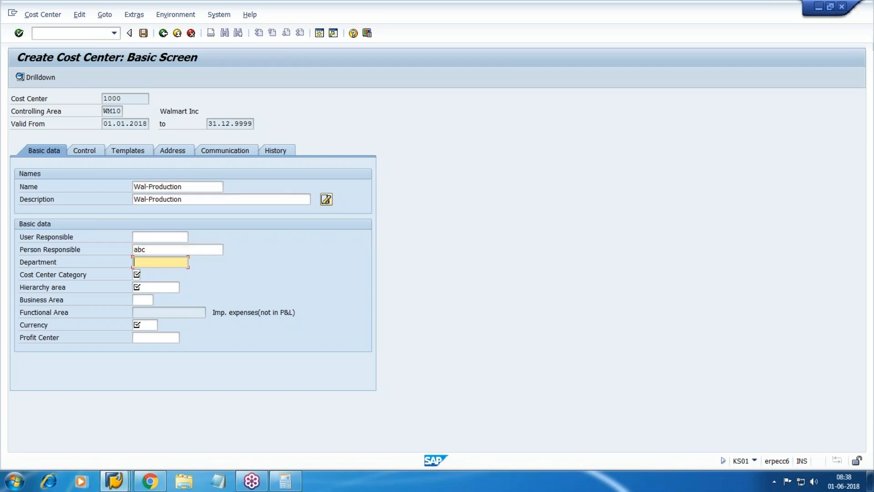
type("CO")
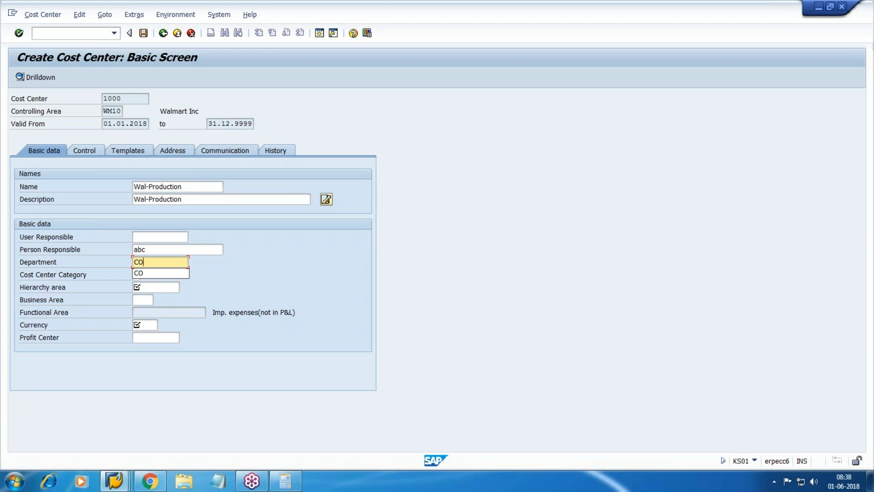
key("Tab")
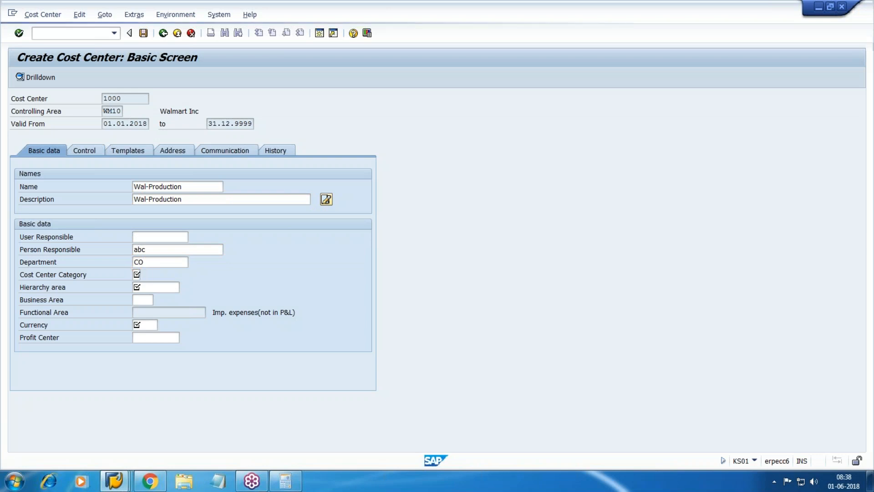
Step: Assign cost center category 1 (Production) and hierarchy area W0001 to the cost center
key("F4")
key("Down")
key("Down")
key("Up")
key("Up")
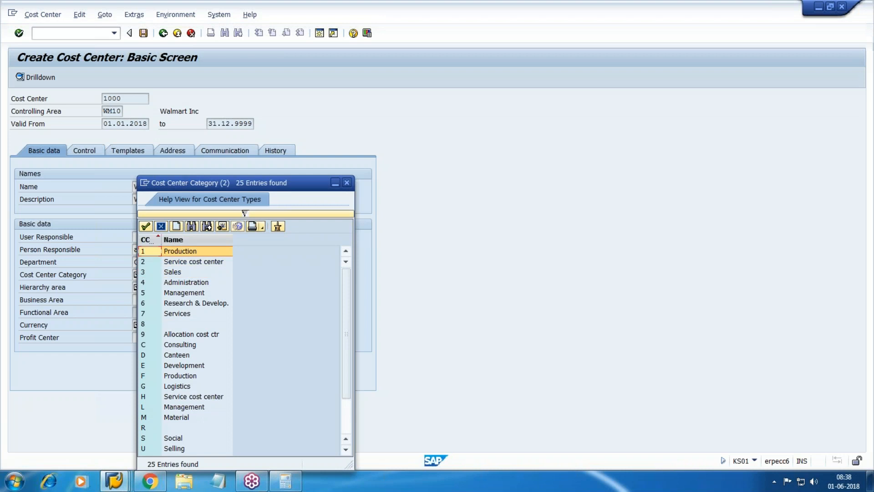
key("Return")
key("Tab")
key("F4")
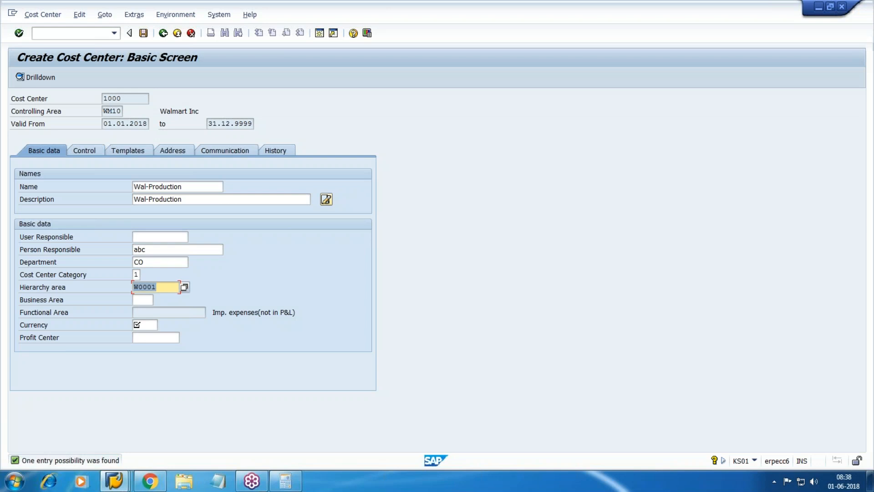
Step: Set the cost center currency to USD, save it without a business area or profit center, and close the activity selection
key("Tab")
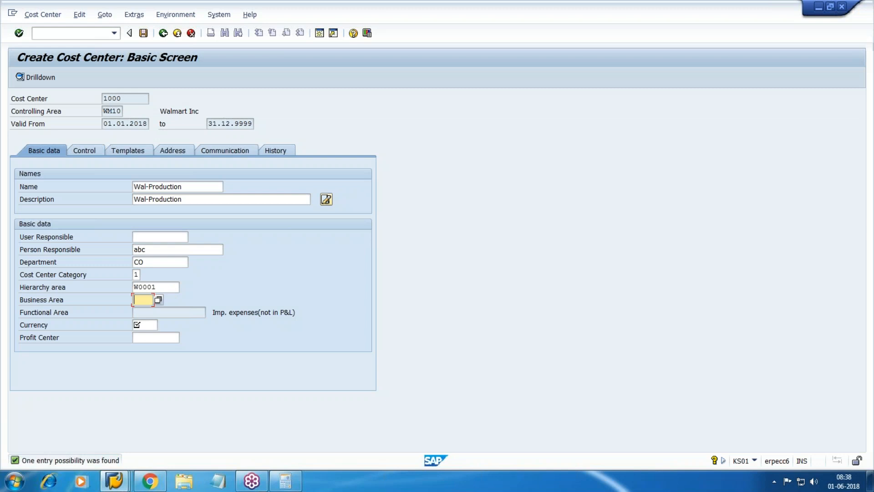
key("Tab")
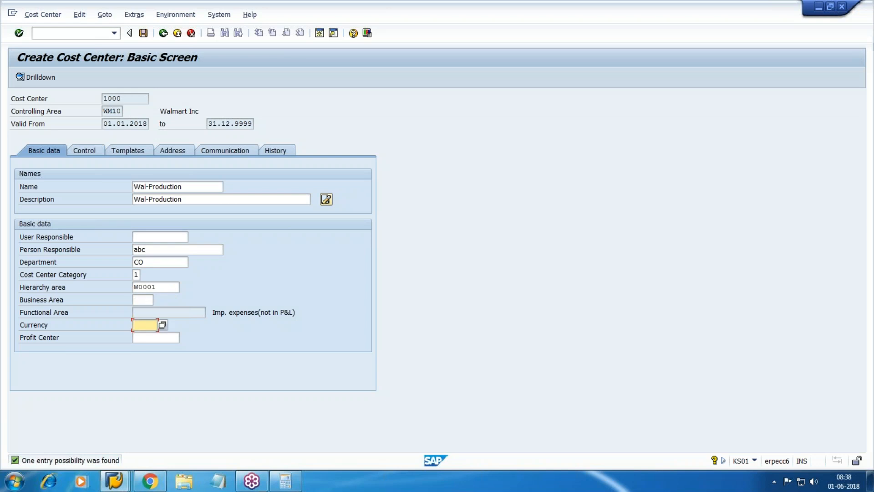
type("USD")
key("Tab")
key("Return")
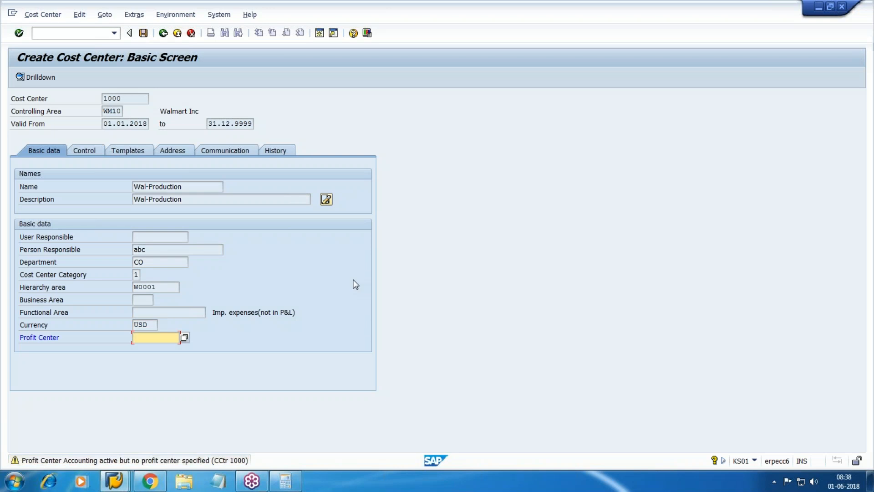
key("ctrl+s")
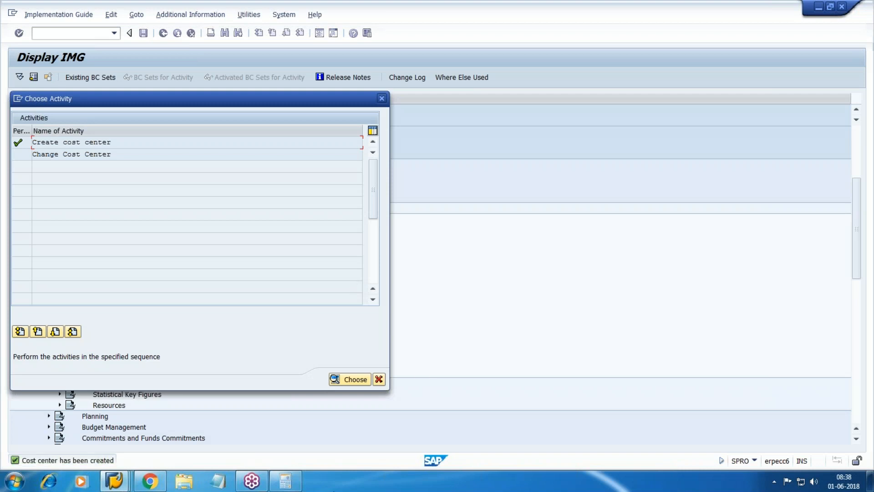
left_click(379, 379)
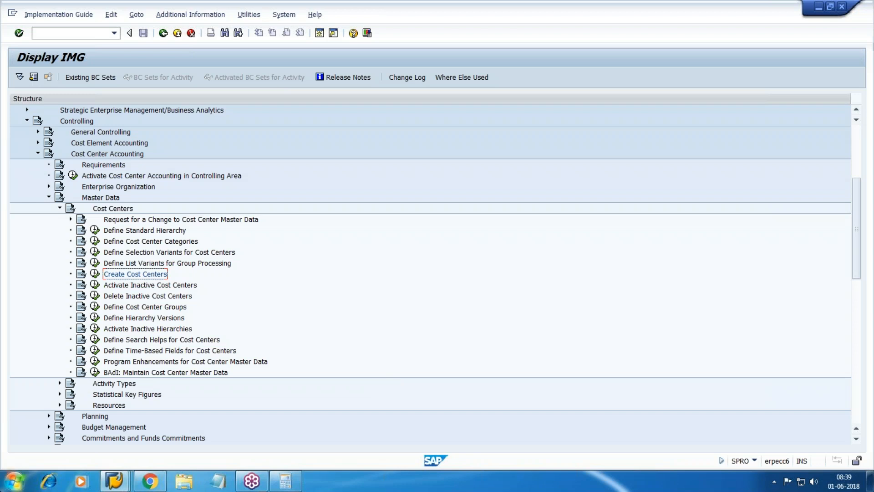
Step: Return to SAP Easy Access with /n and expand Logistics down to Materials Management
left_click(67, 36)
type("/n")
key("Return")
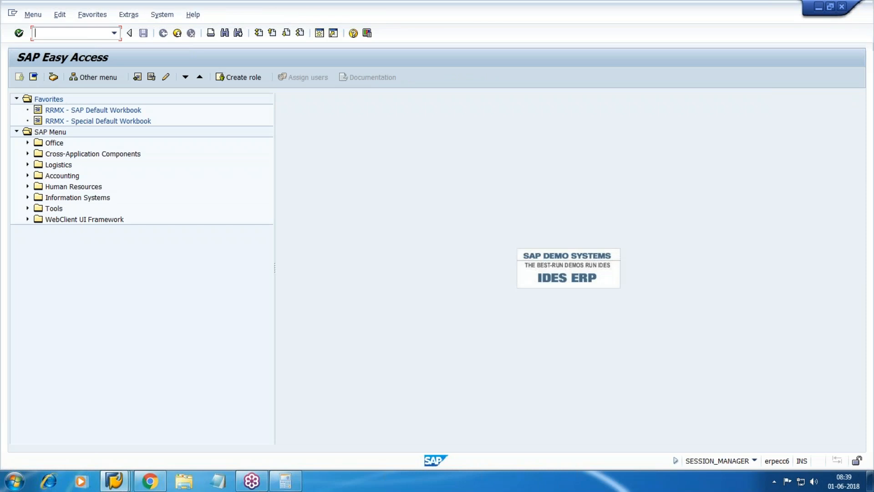
left_click(28, 175)
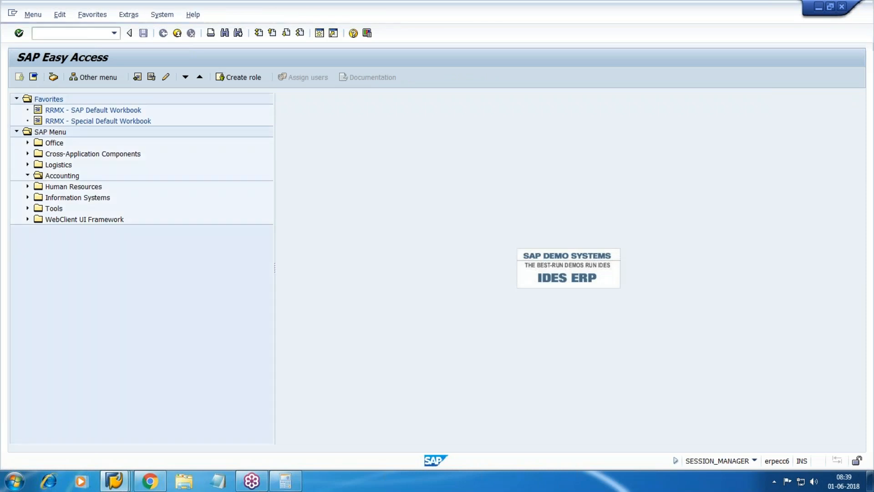
left_click(27, 176)
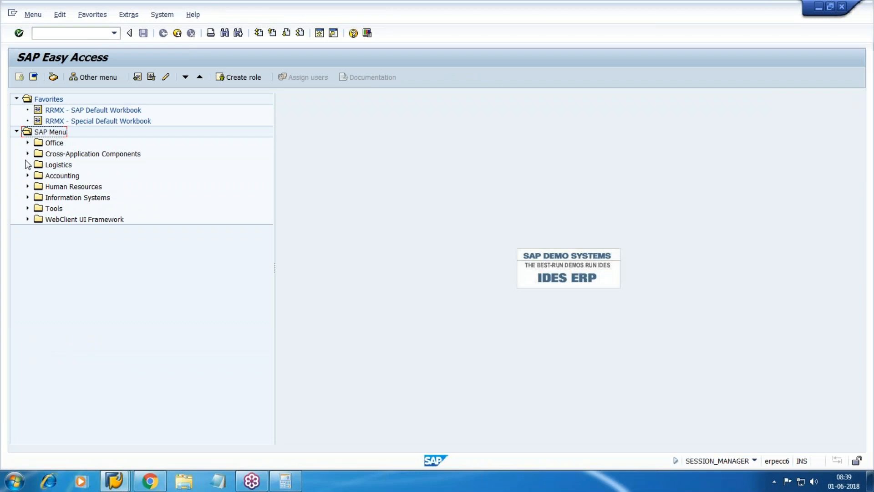
left_click(27, 165)
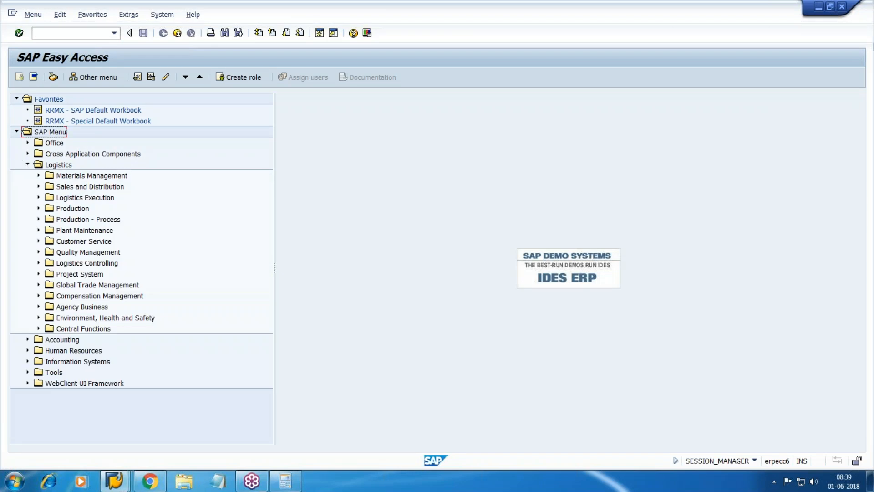
left_click(81, 177)
left_click(38, 176)
scroll(37, 189, "down", 1)
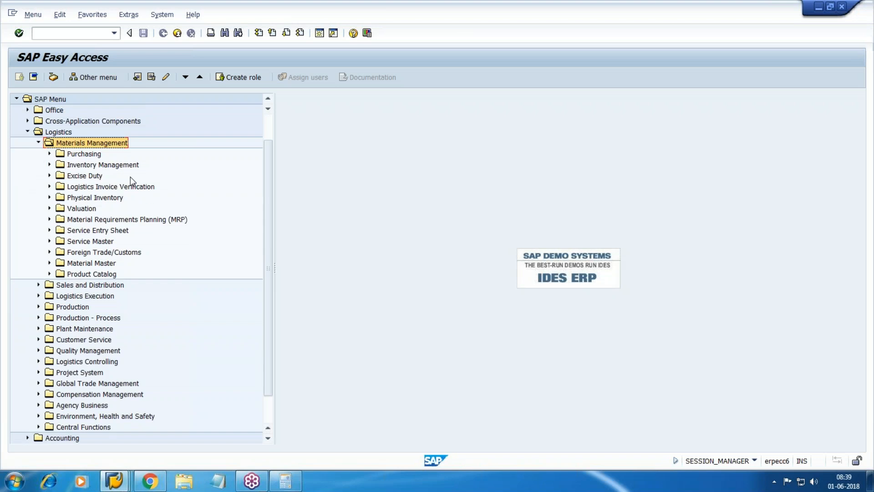
Step: Expand Inventory Management and Goods Movement, and open the MB1A Goods Issue transaction
left_click(102, 164)
left_click(49, 165)
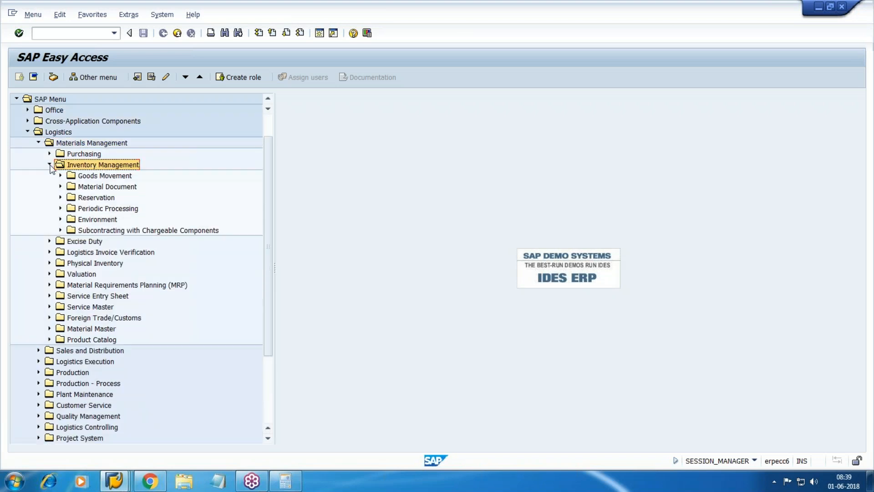
left_click(118, 187)
left_click(102, 175)
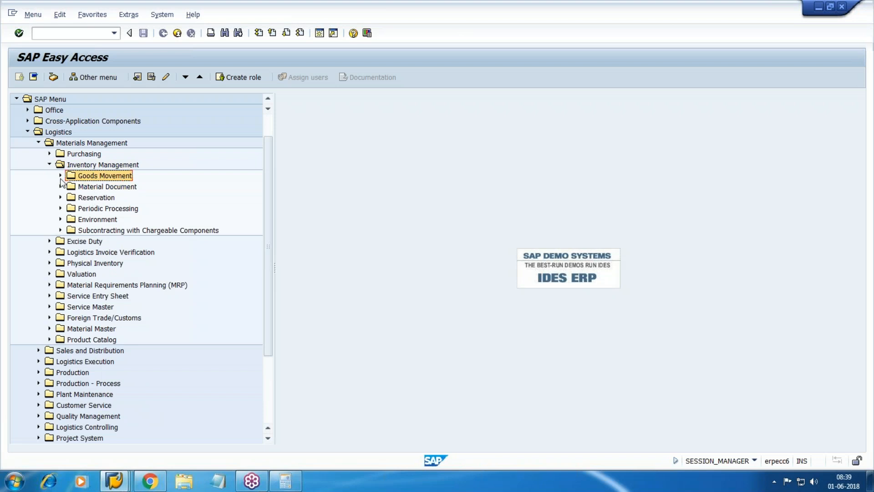
left_click(60, 176)
left_click(113, 199)
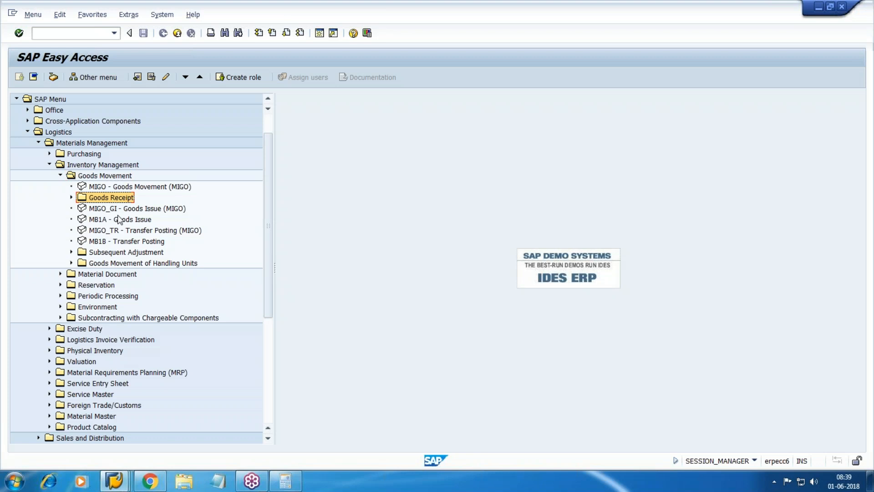
left_click(98, 208)
left_click(114, 221)
double_click(101, 220)
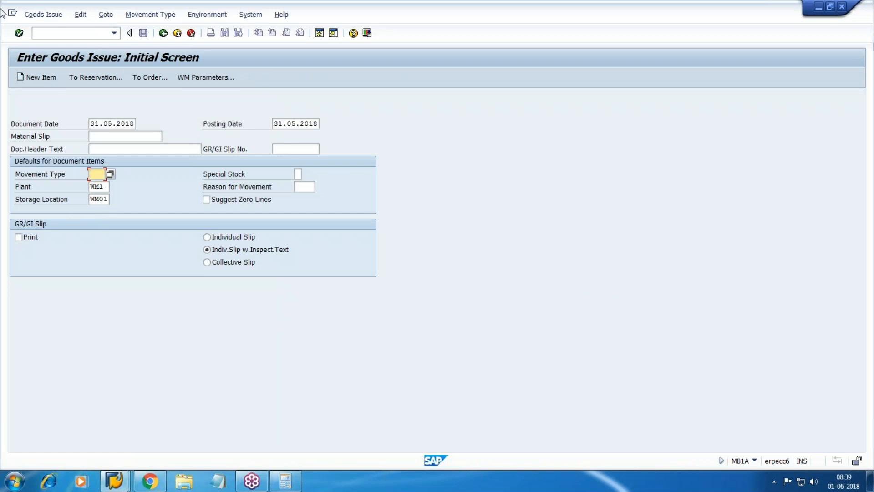
Step: Enter "Goods issue without PP" as the document header text of the goods issue
left_click(121, 136)
left_click(122, 148)
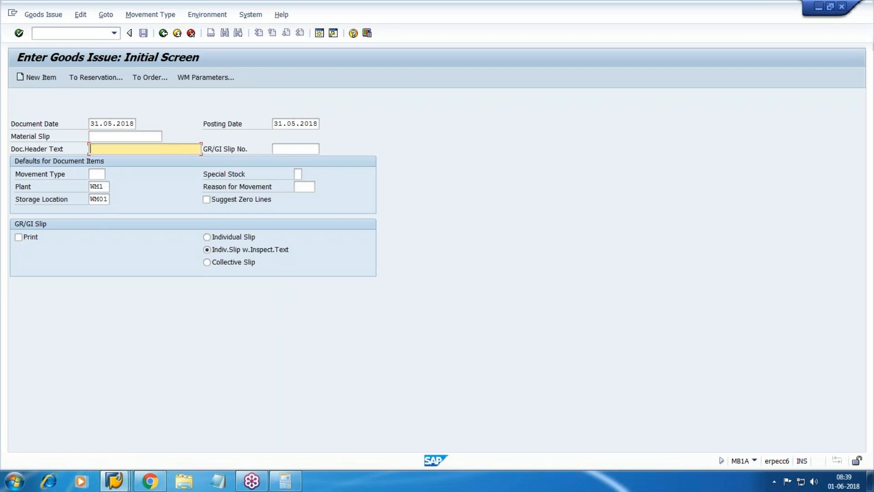
type("Goods")
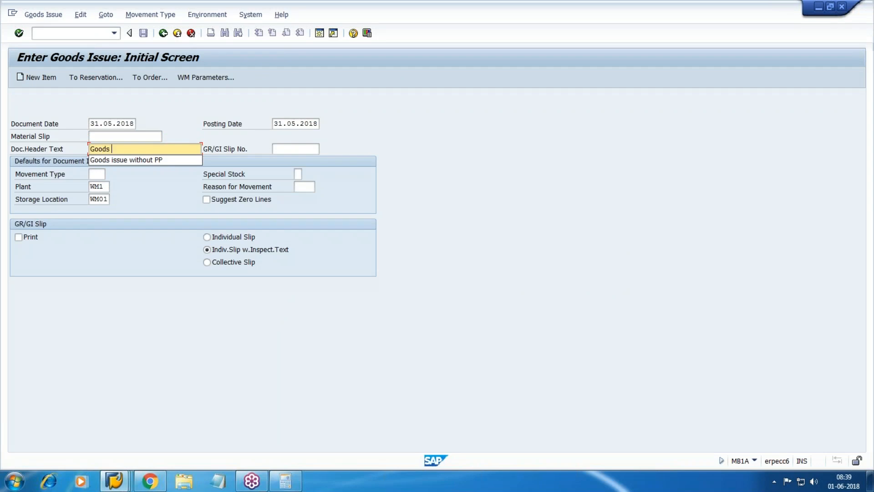
key("Down")
key("Return")
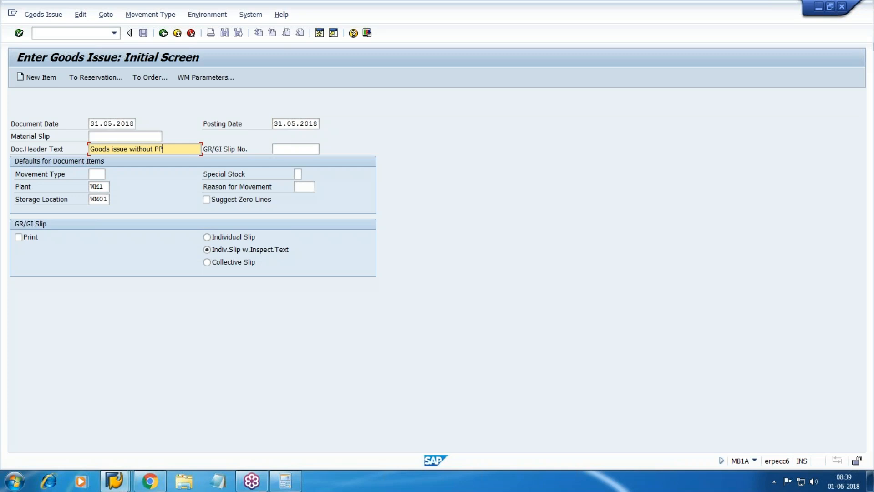
Step: Choose movement type 201, consumption for cost center from warehouse, for the goods issue
key("Tab")
key("Tab")
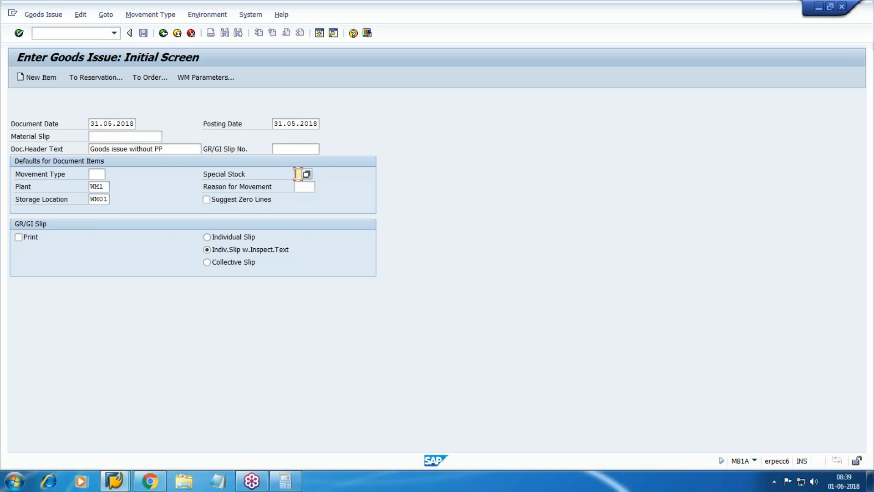
key("shift+Tab")
key("shift+Tab")
key("Tab")
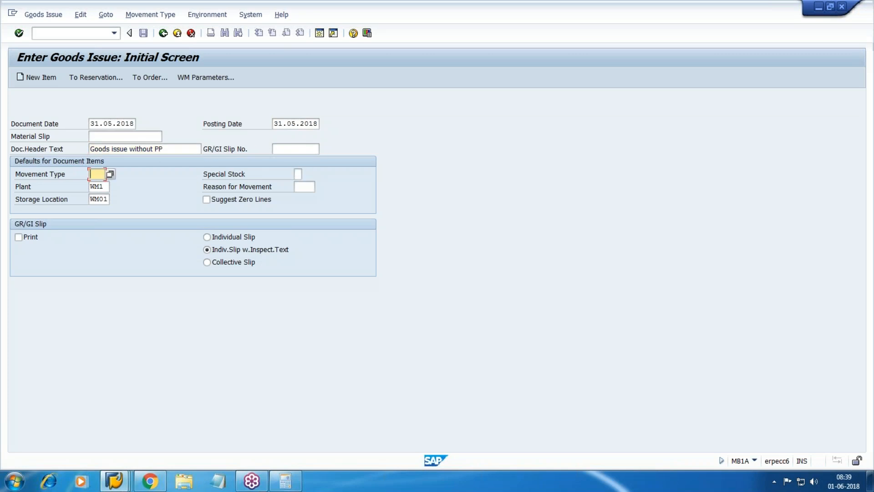
key("F4")
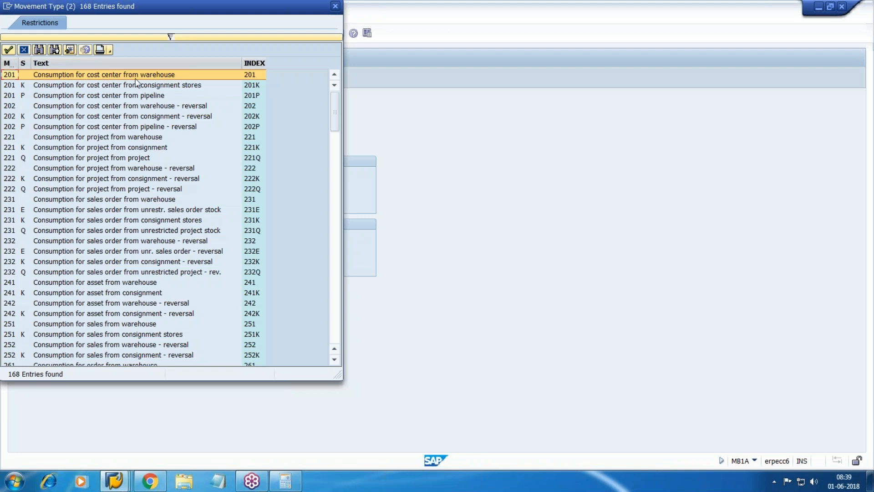
double_click(119, 74)
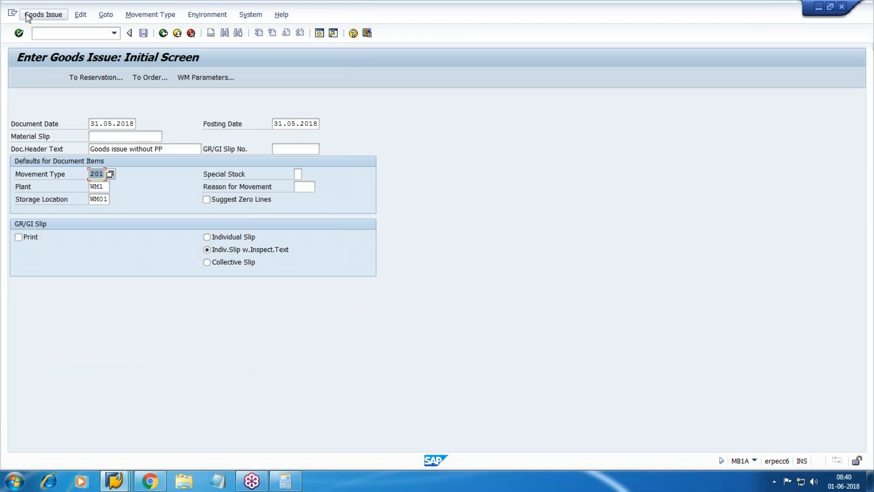
Step: Proceed to the goods issue items and enter cost center 1000
left_click(19, 32)
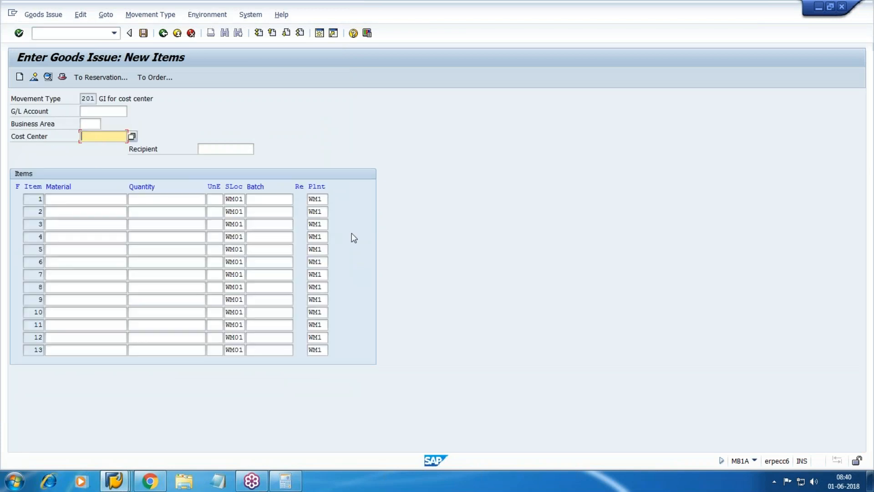
type("1000")
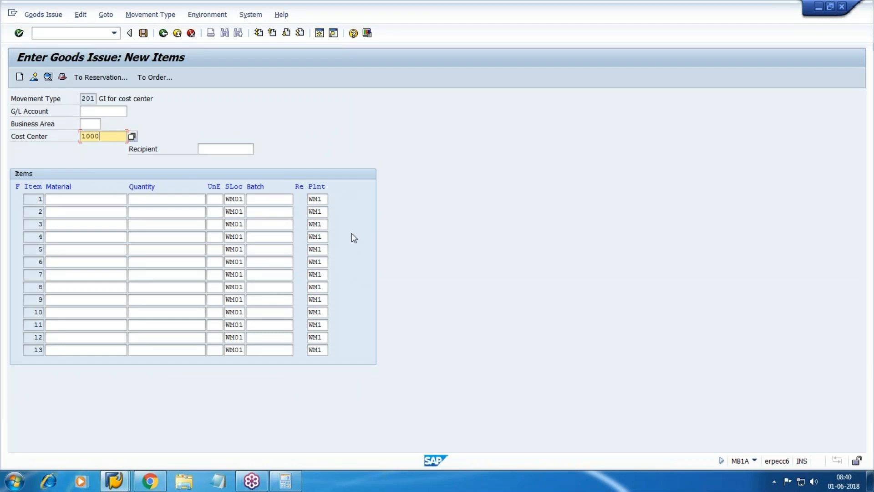
key("Return")
key("shift+Tab")
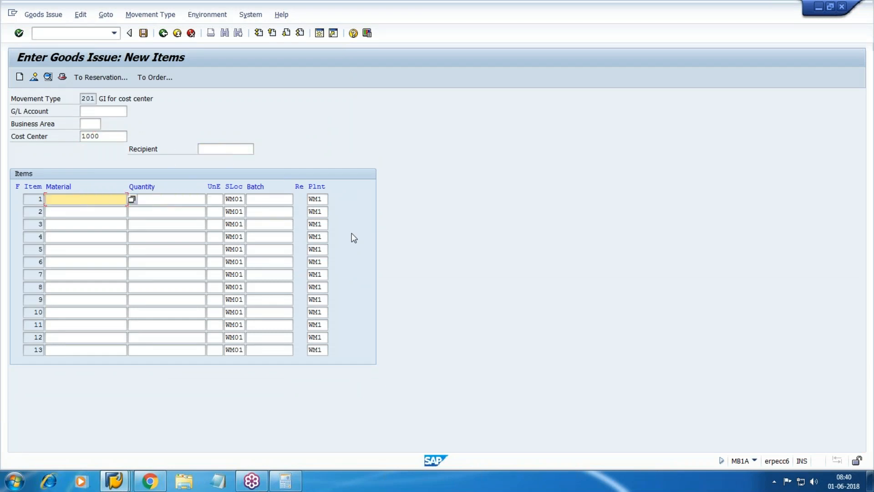
Step: Try to post the goods issue of 40 units of material 2423, checking the material number in the working notes
left_click(150, 482)
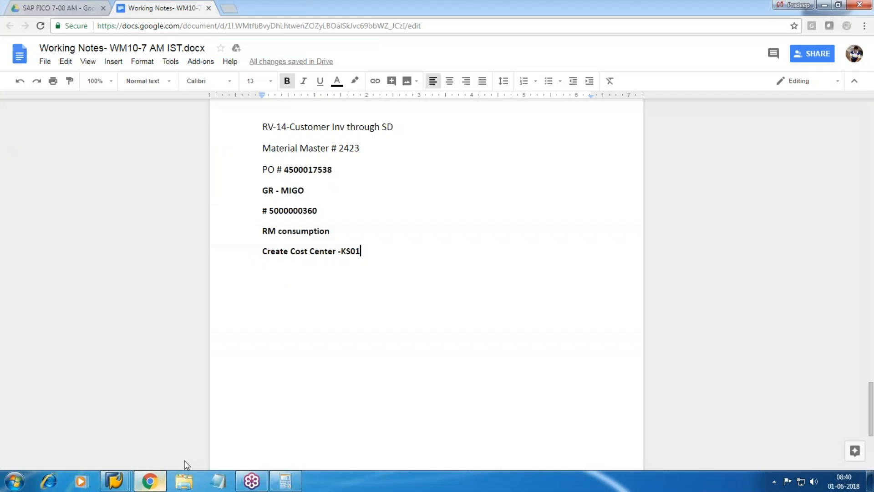
key("alt+Tab")
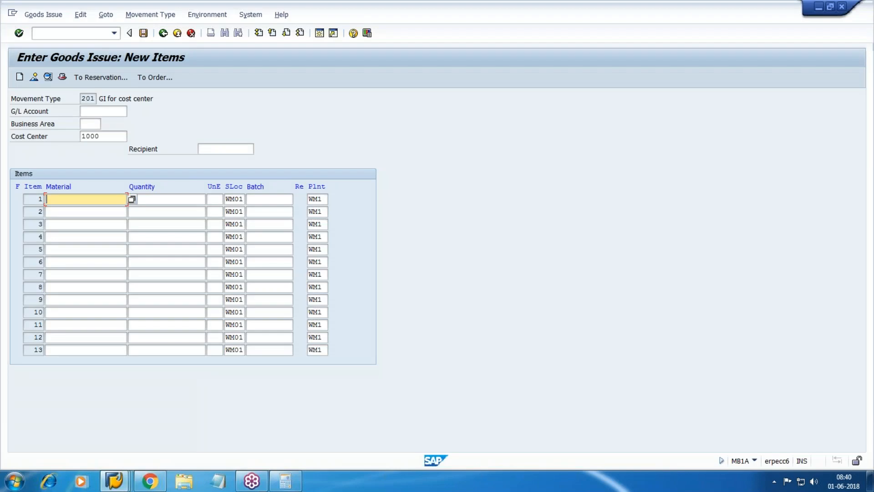
type("2423")
key("Tab")
type("40")
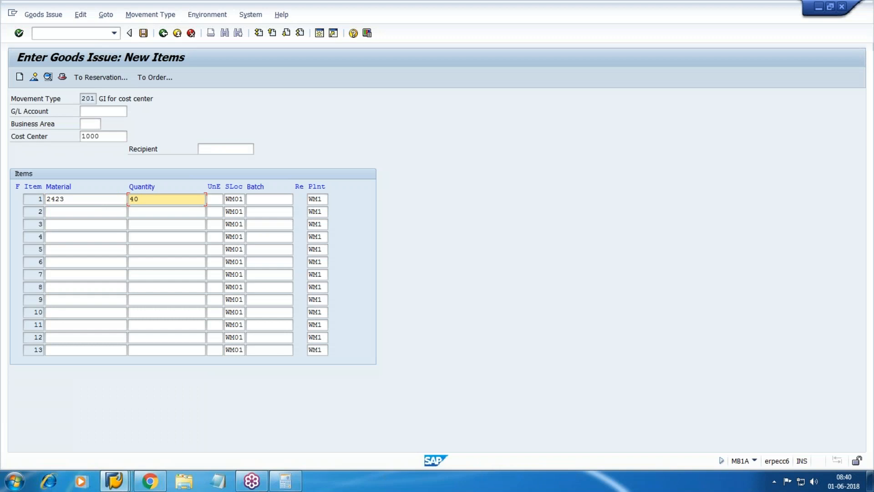
left_click(143, 33)
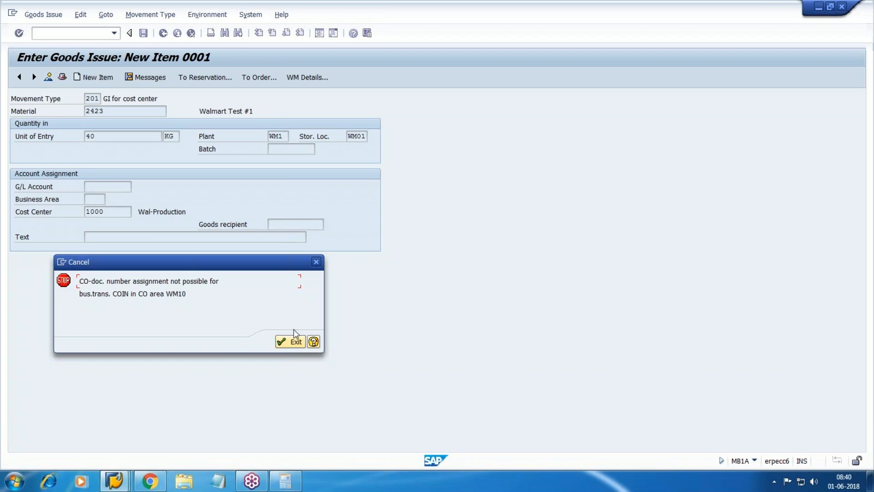
left_click(315, 263)
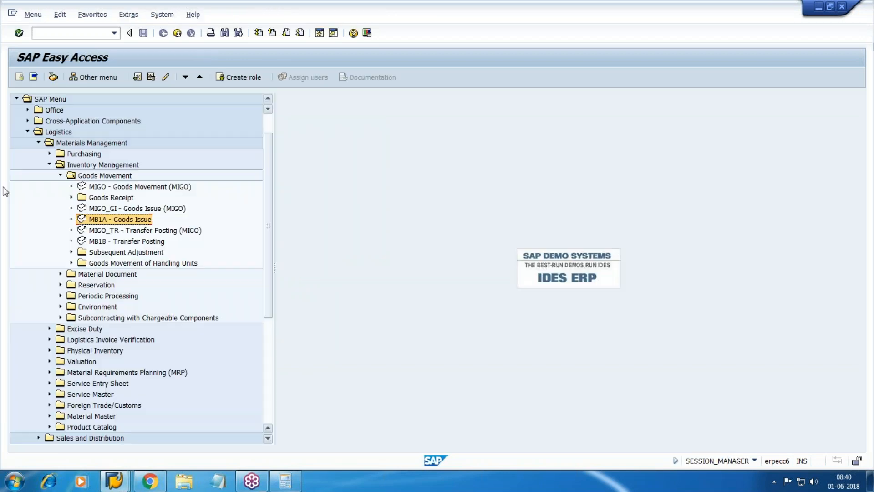
Step: Open the SAP Reference IMG with transaction SPRO and expand Controlling, General Controlling and Organization
type("spro")
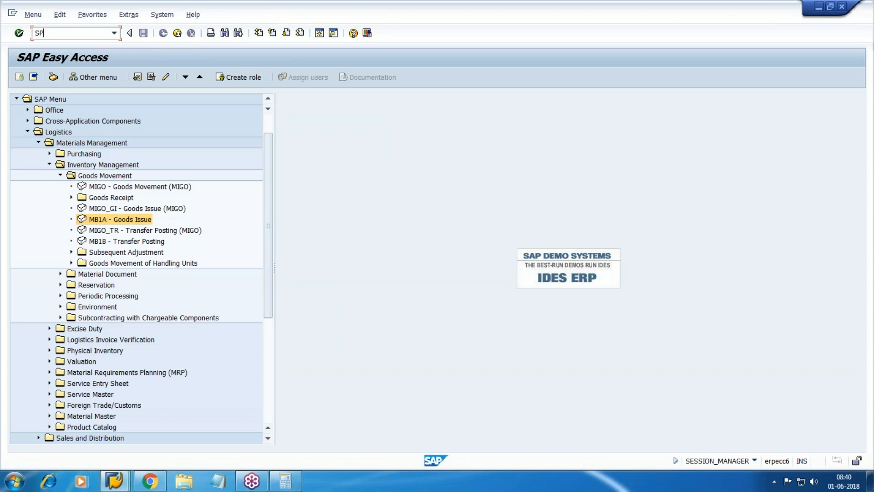
key("Return")
left_click(38, 81)
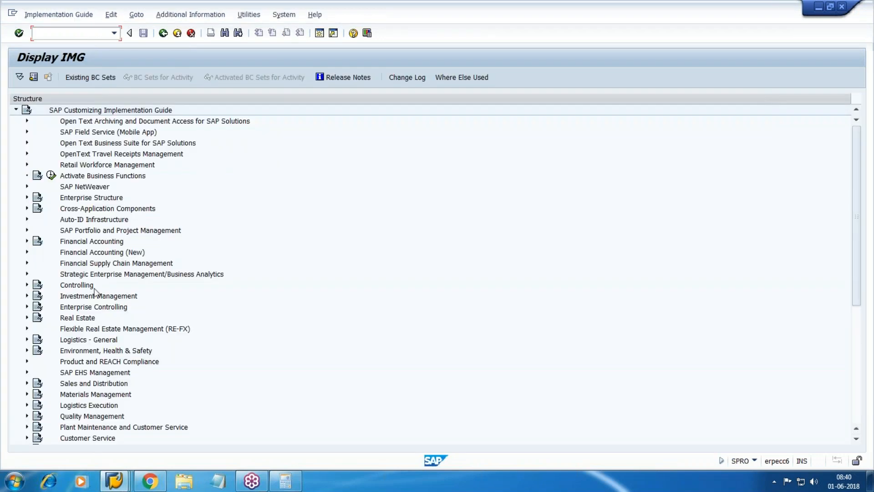
left_click(26, 285)
scroll(27, 286, "down", 1)
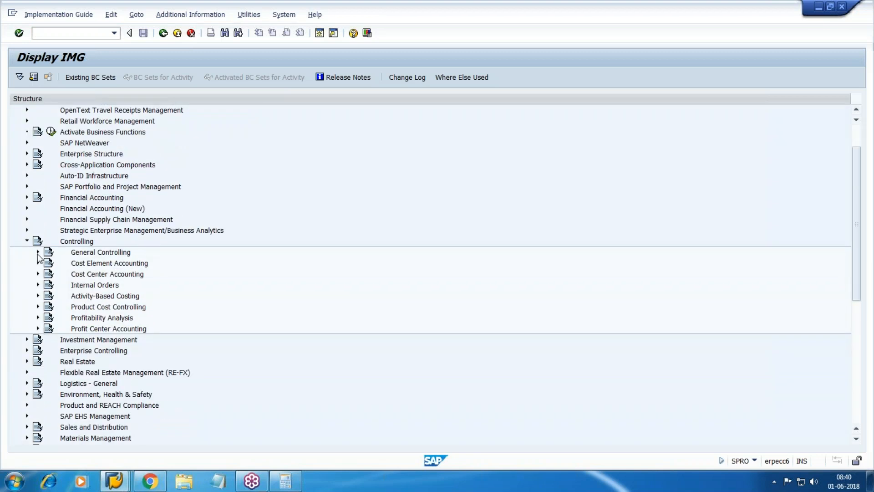
left_click(38, 252)
left_click(48, 263)
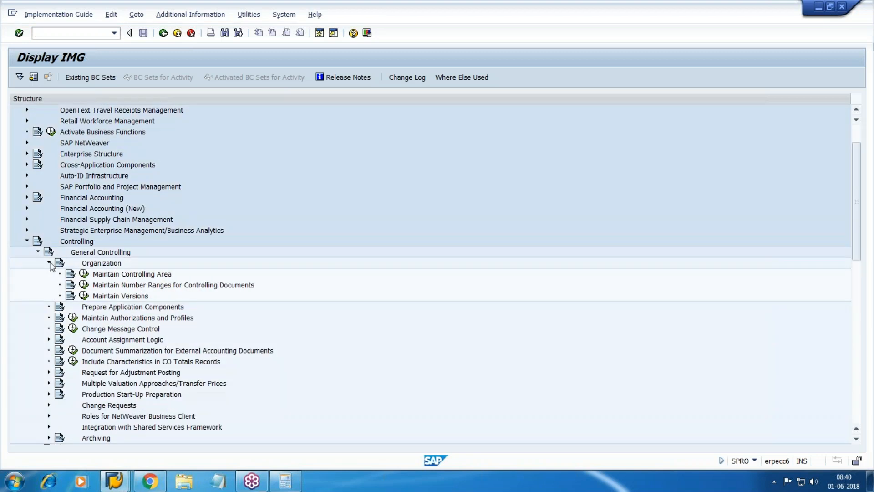
Step: Open number range maintenance for controlling documents and bring up the changeable groups of CO area WM10
left_click(182, 286)
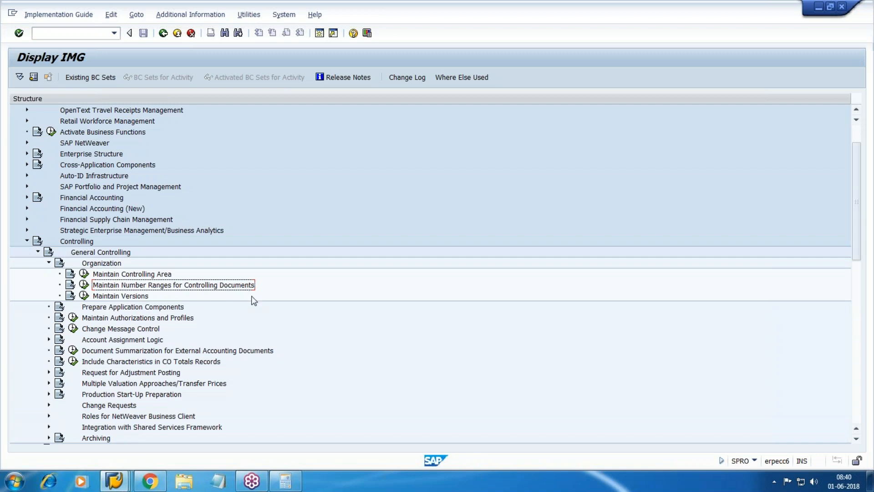
left_click(84, 285)
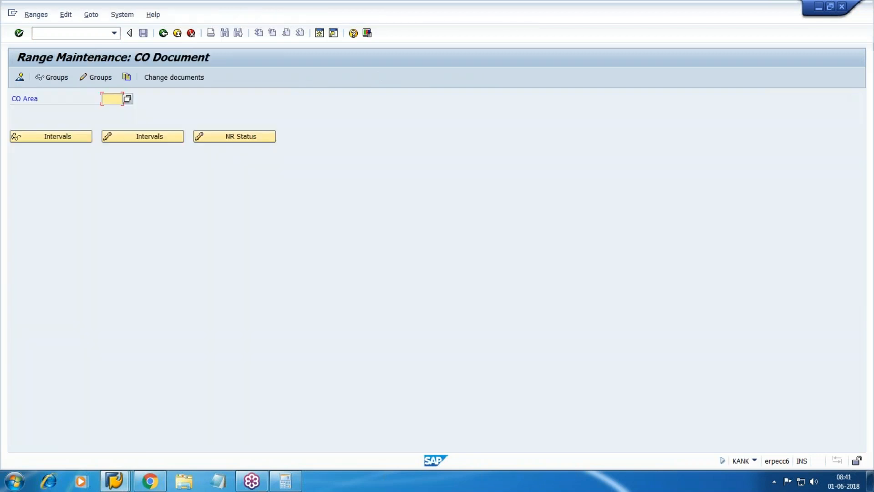
type("WM10")
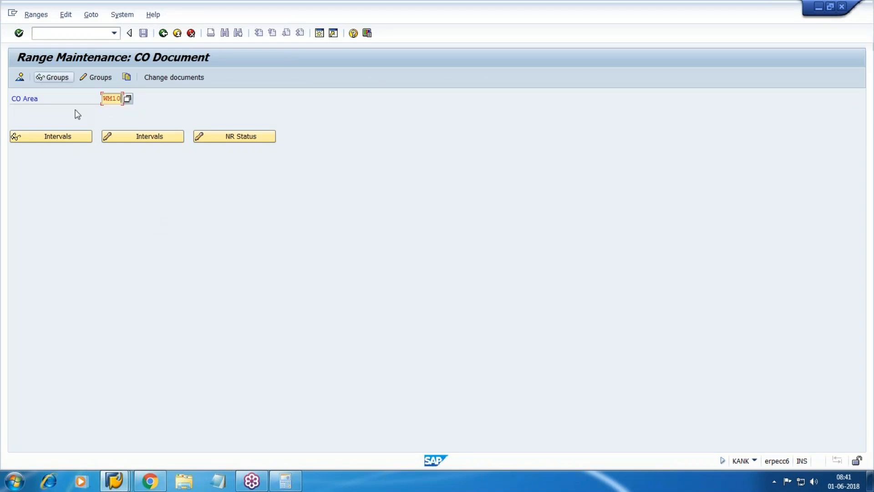
left_click(98, 77)
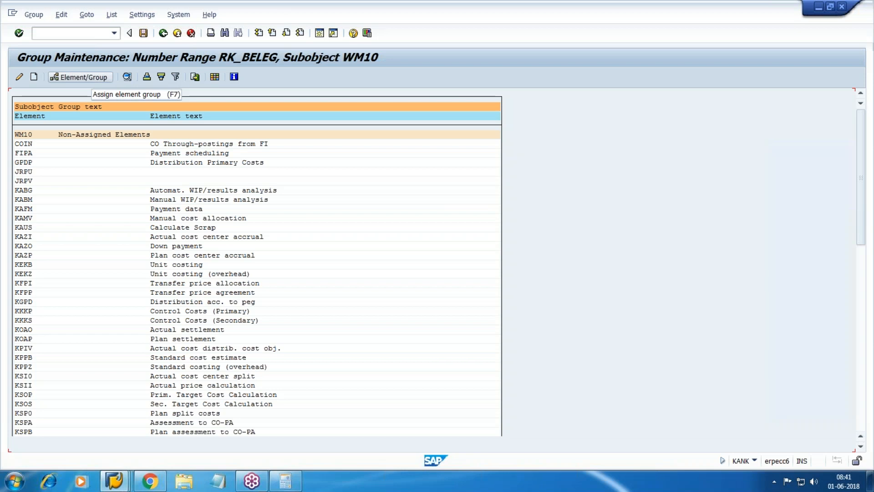
left_click(865, 138)
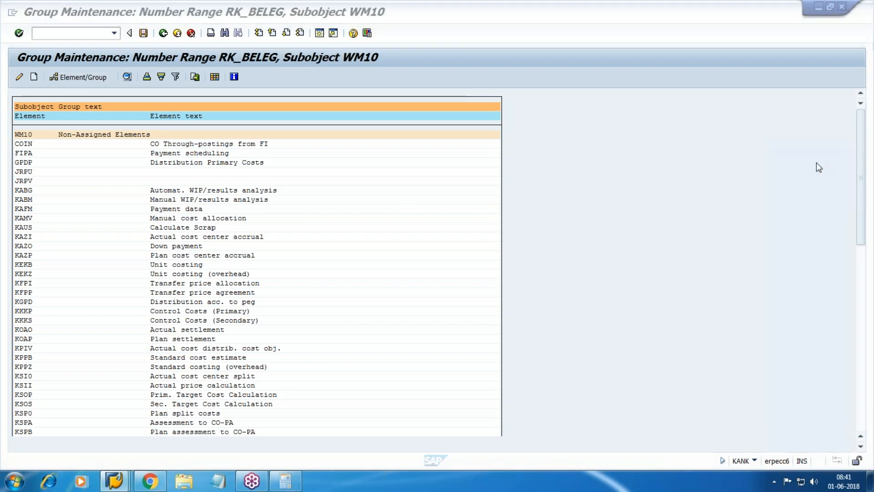
left_click(796, 178)
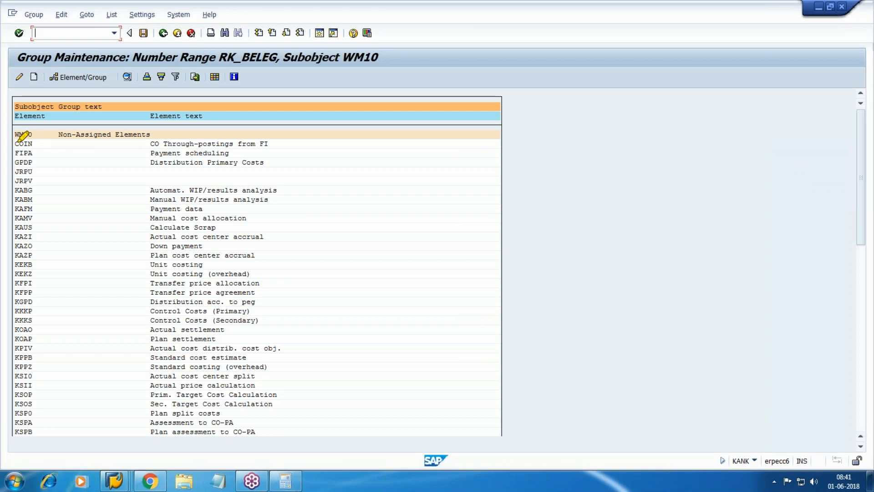
left_click_drag(13, 141, 289, 141)
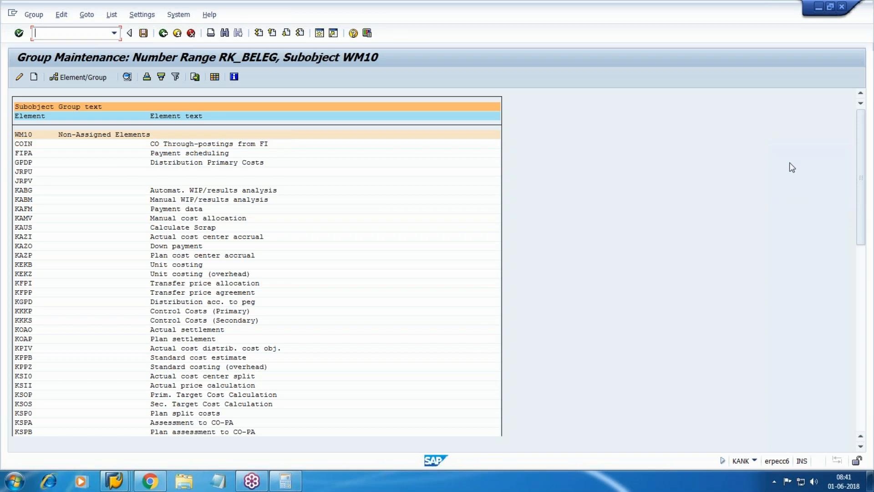
Step: Start a new number range group for CO documents and name it WALMART-CO
left_click(33, 17)
left_click(51, 29)
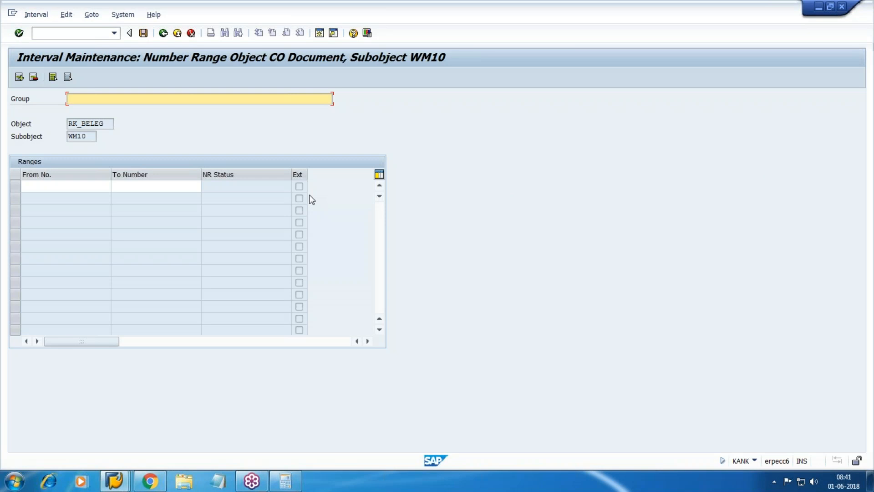
type("WALMART-CO")
Step: Give the WALMART-CO group the number interval 1 to 999, save it and return to the group overview
left_click(45, 185)
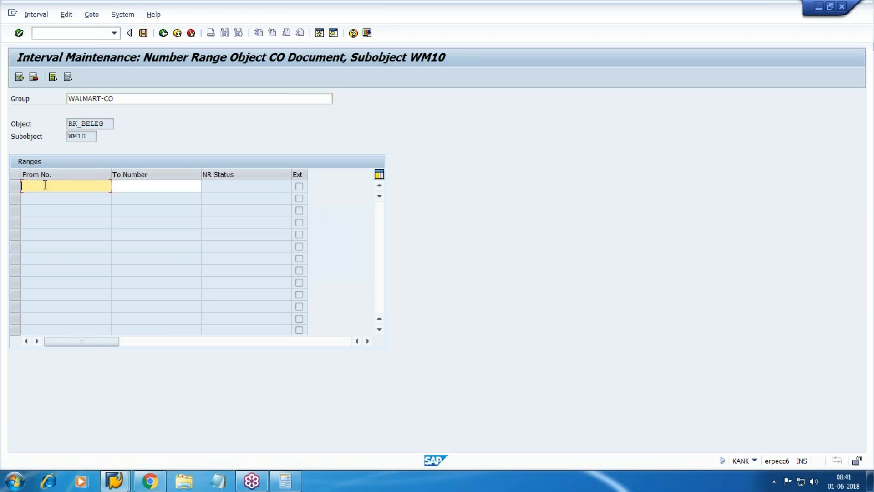
type("1")
key("Tab")
type("999")
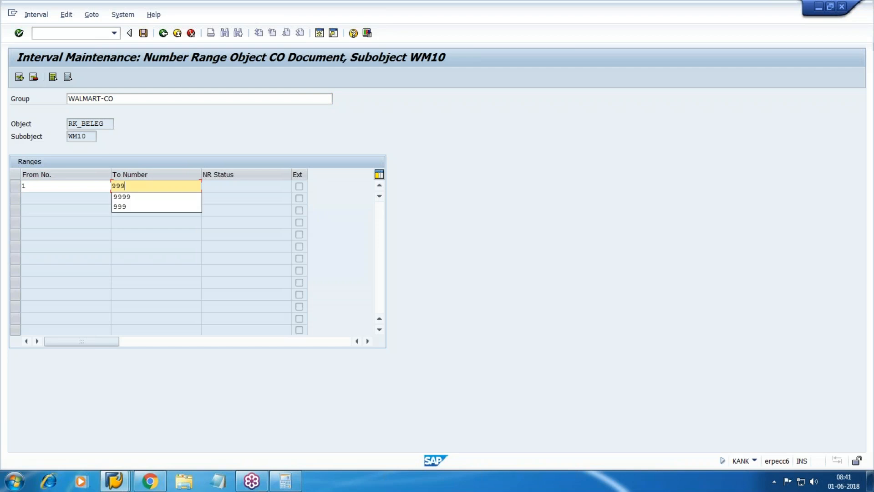
key("Return")
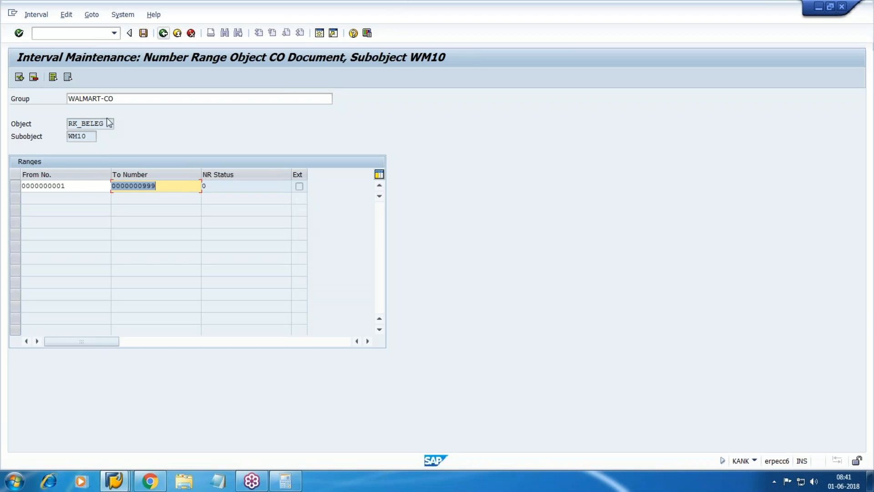
left_click(143, 33)
key("Return")
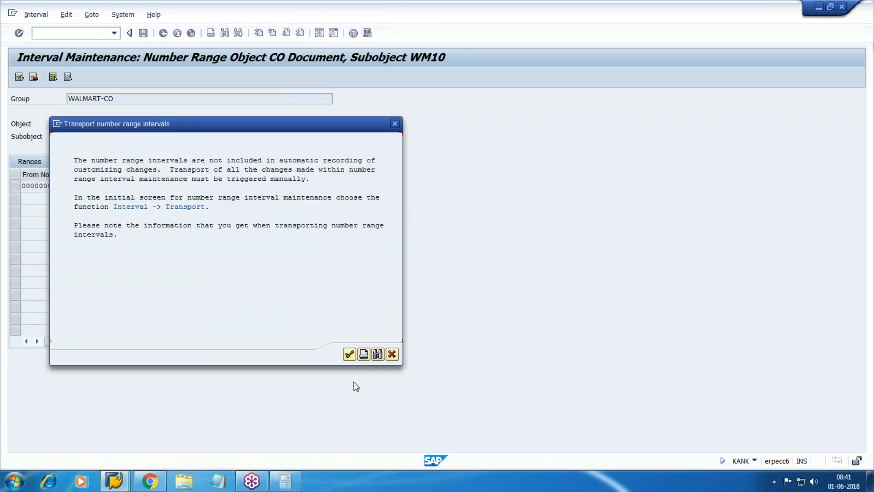
left_click(349, 354)
key("F3")
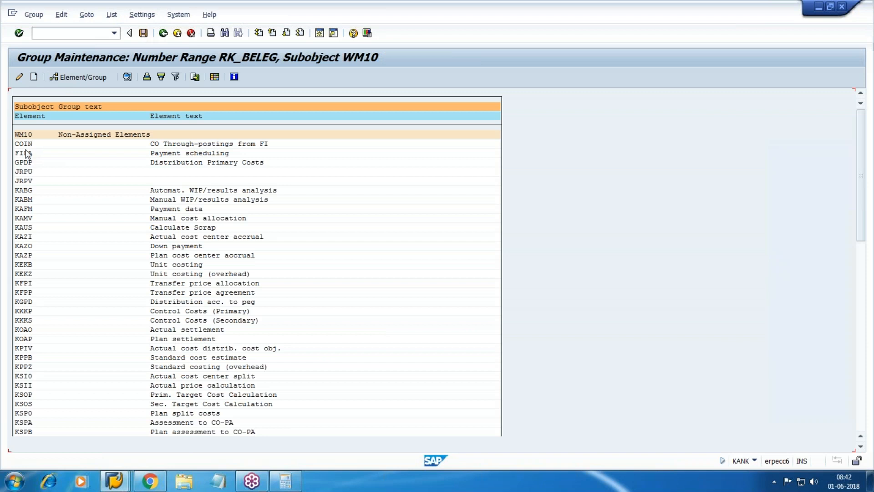
Step: Assign element COIN, CO Through-postings from FI, to the WALMART-CO group and save the assignment
left_click(22, 145)
left_click(77, 77)
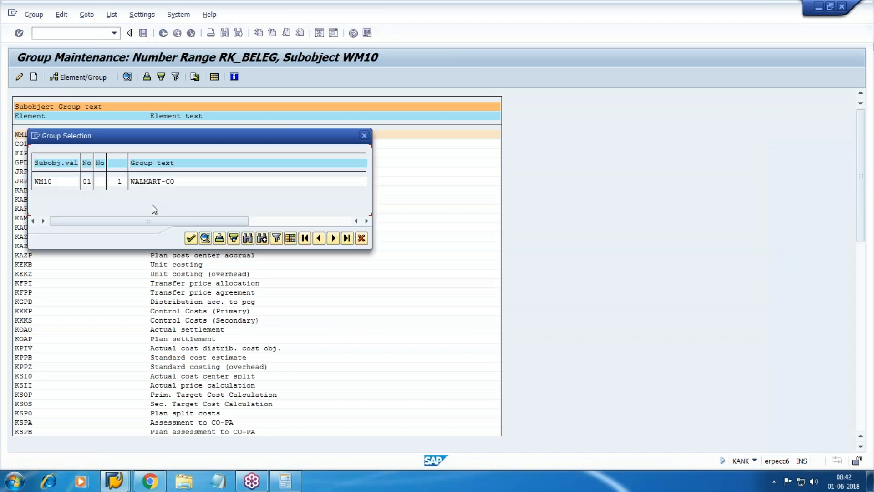
left_click(191, 238)
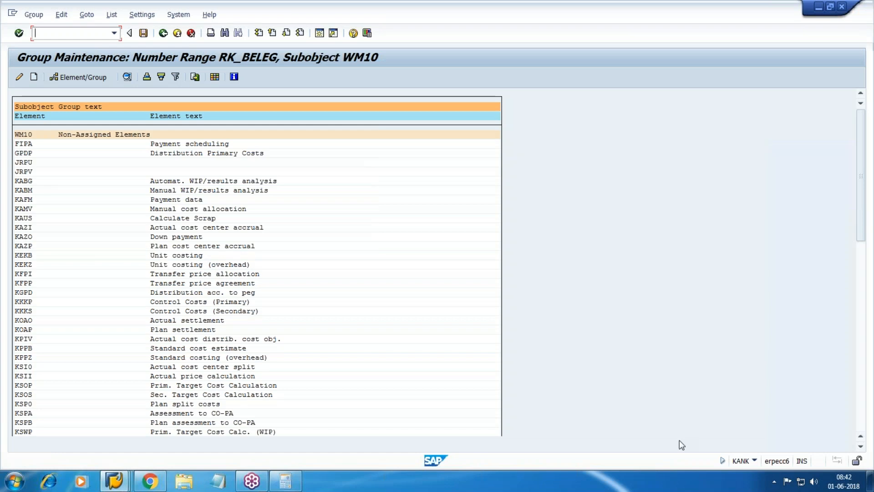
left_click_drag(860, 221, 854, 425)
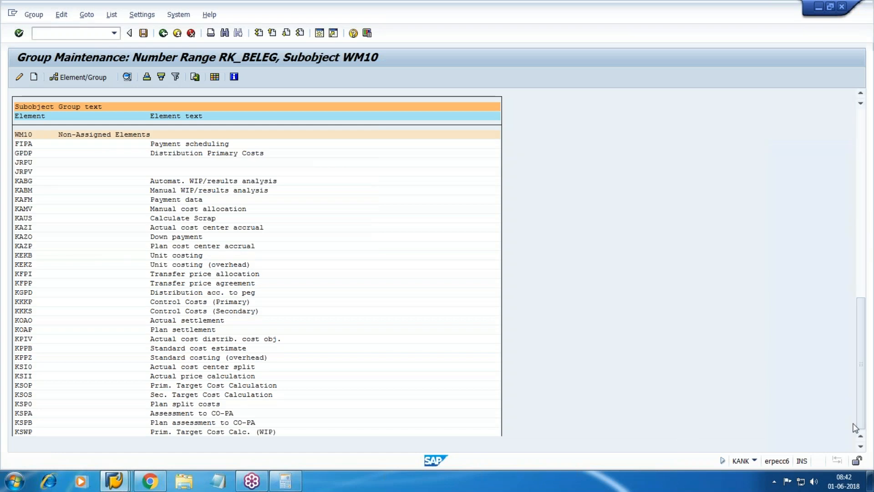
left_click(144, 33)
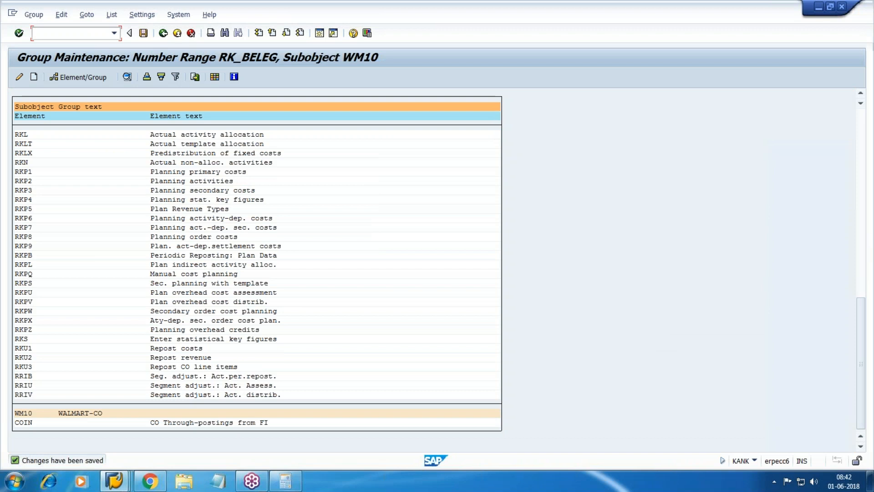
Step: Reopen the MB1A Goods Issue transaction and enter header text "Goods issue without PP" for movement type 201
key("Return")
double_click(119, 221)
left_click(102, 152)
type("G")
left_click(126, 162)
key("Tab")
key("Tab")
key("Tab")
key("Tab")
key("shift+Tab")
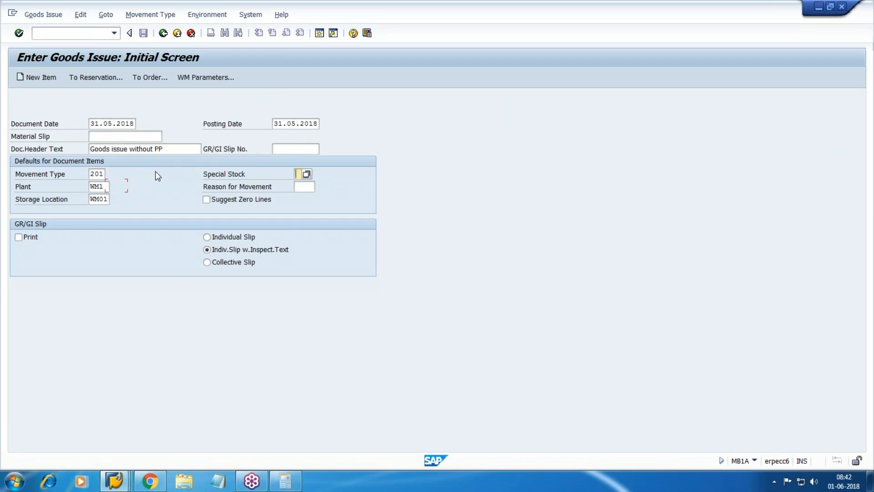
key("shift+Tab")
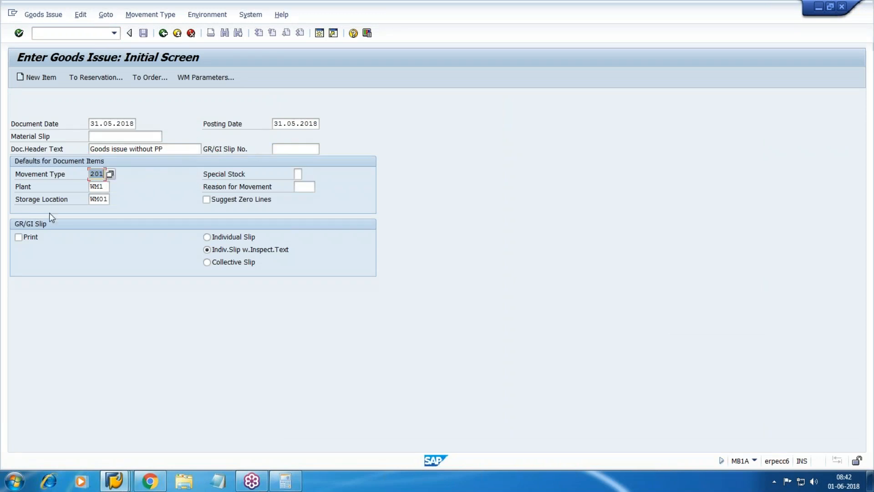
Step: Proceed to the new goods issue items and enter 1000 as the cost center
left_click(18, 33)
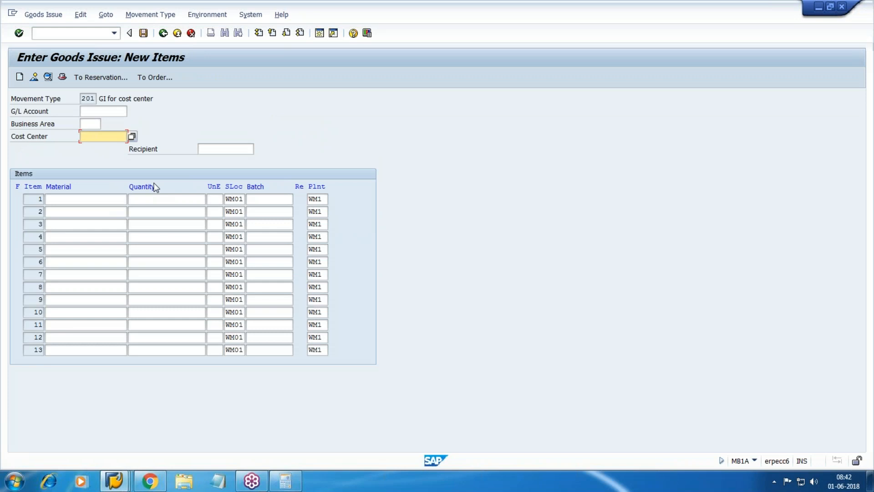
type("100")
key("Tab")
key("shift+Tab")
type("1000")
key("Tab")
key("Tab")
key("Tab")
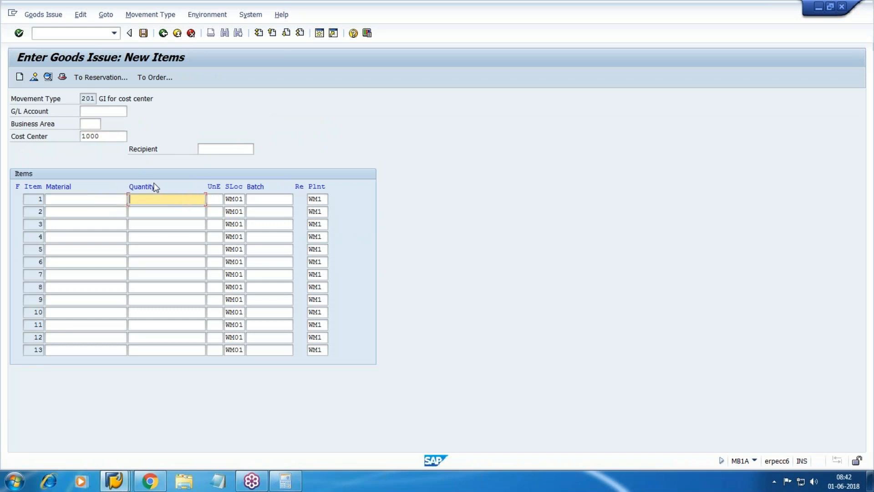
Step: Enter item 1 as material 2423 with a quantity of 40, checking the material number in the notes, and post the goods issue
key("shift+Tab")
key("alt+Tab")
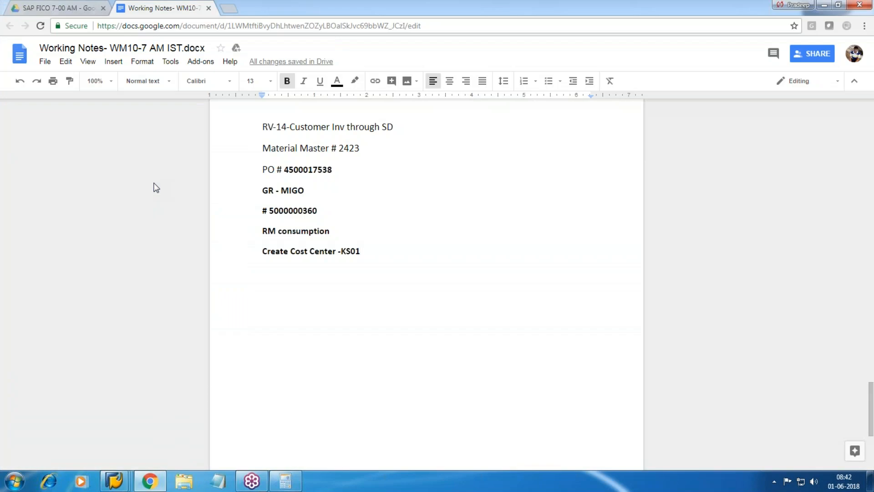
key("alt+Tab")
type("2423")
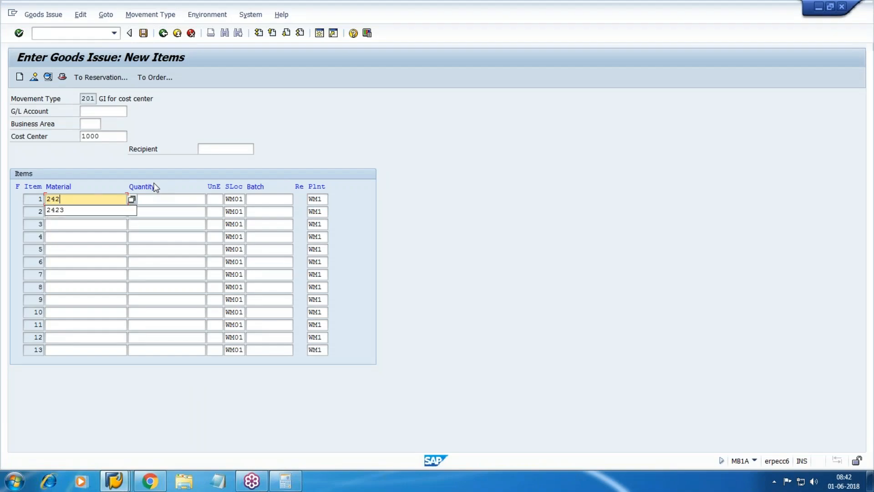
key("Tab")
type("40")
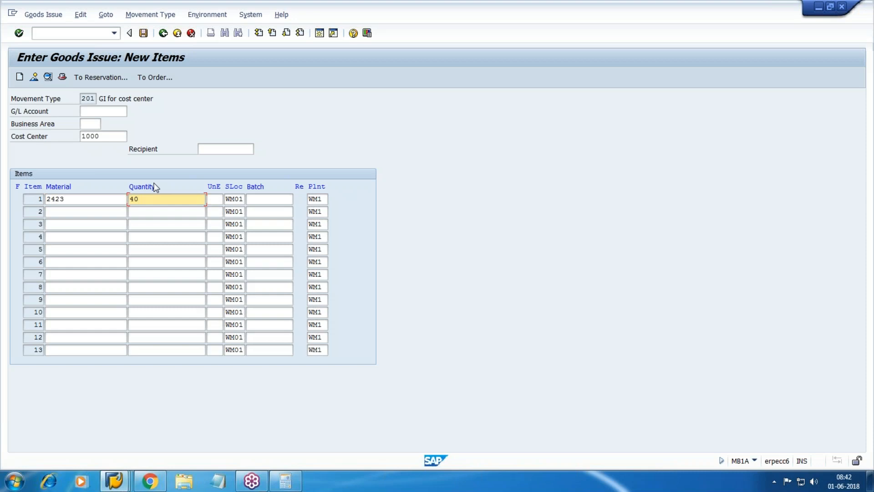
key("Return")
left_click(143, 32)
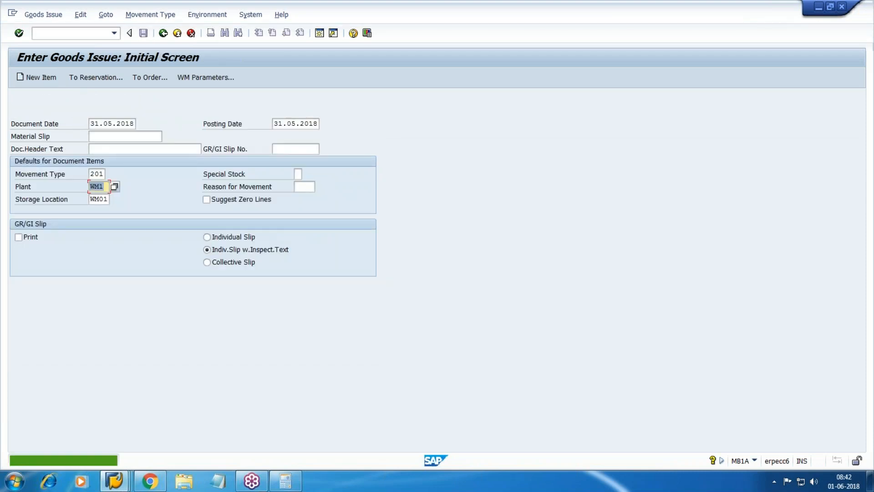
Step: Copy the posted document number into the Google Docs working notes on a new line prefixed with #, and close the message details
left_click(58, 462)
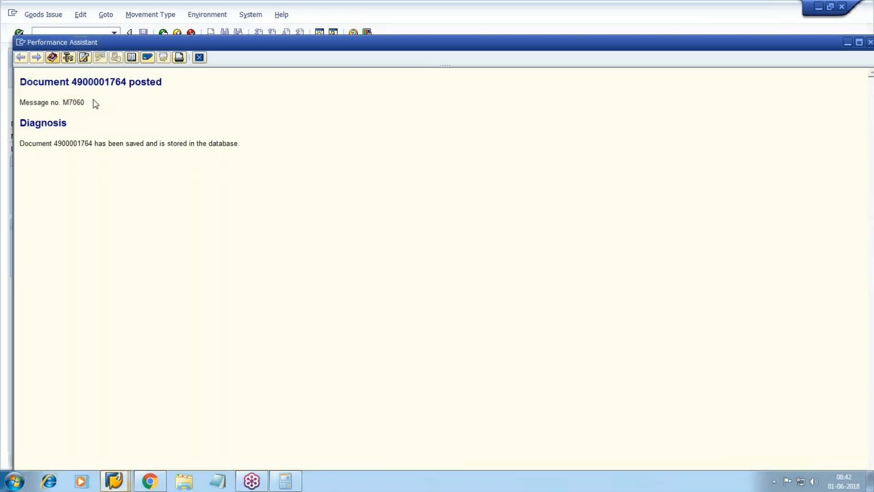
left_click_drag(101, 86, 126, 86)
key("ctrl+c")
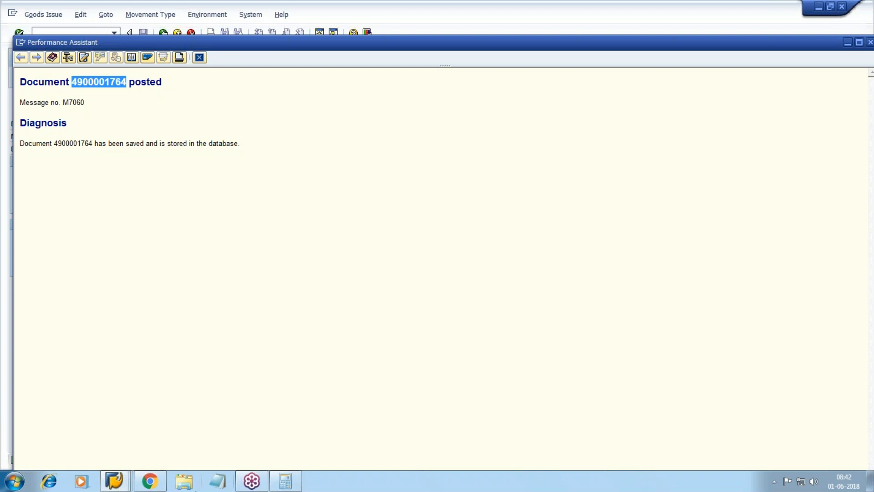
left_click(150, 482)
key("Return")
type("#")
key("ctrl+v")
key("Return")
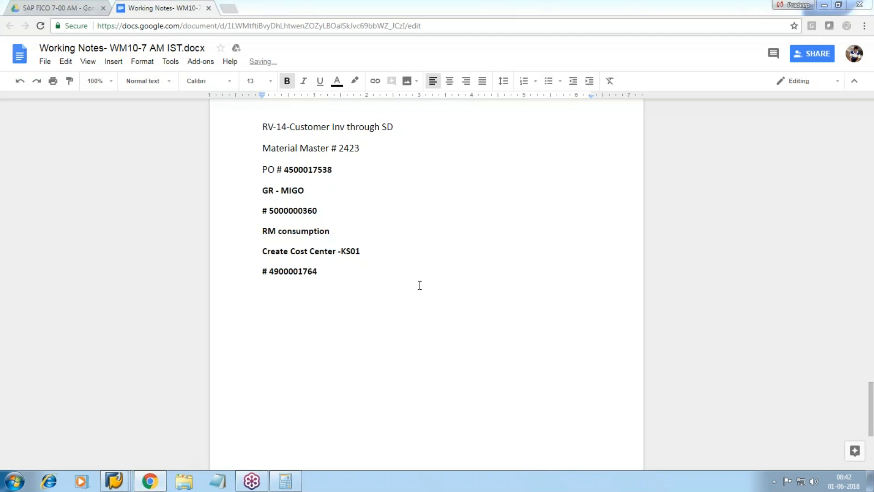
key("alt+Tab")
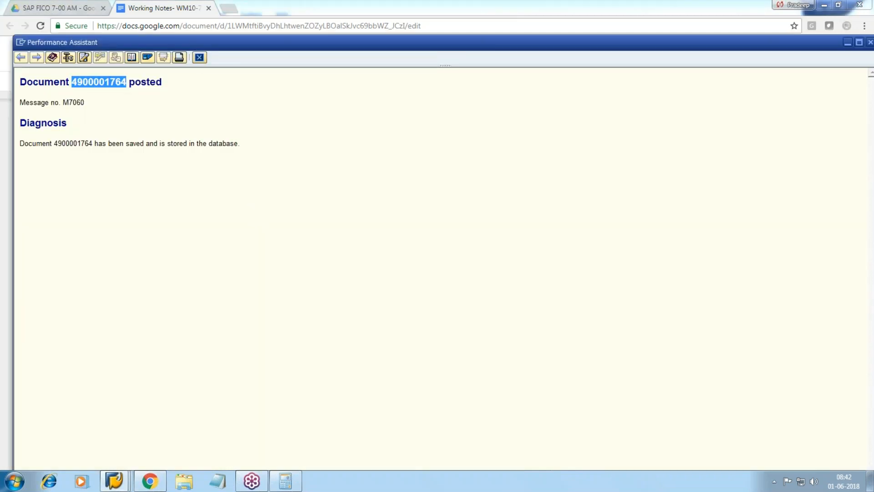
left_click(867, 41)
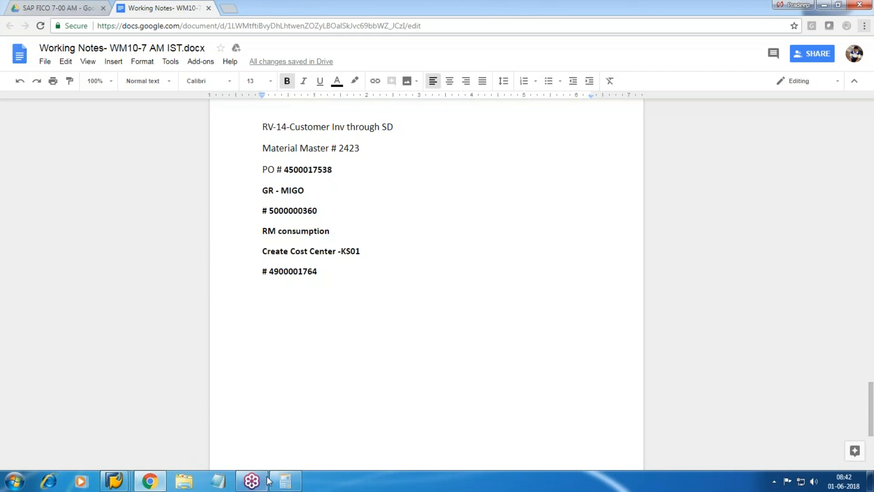
Step: Return to the SAP goods issue session and display the posted 2018 material document with transaction MB03
left_click(307, 423)
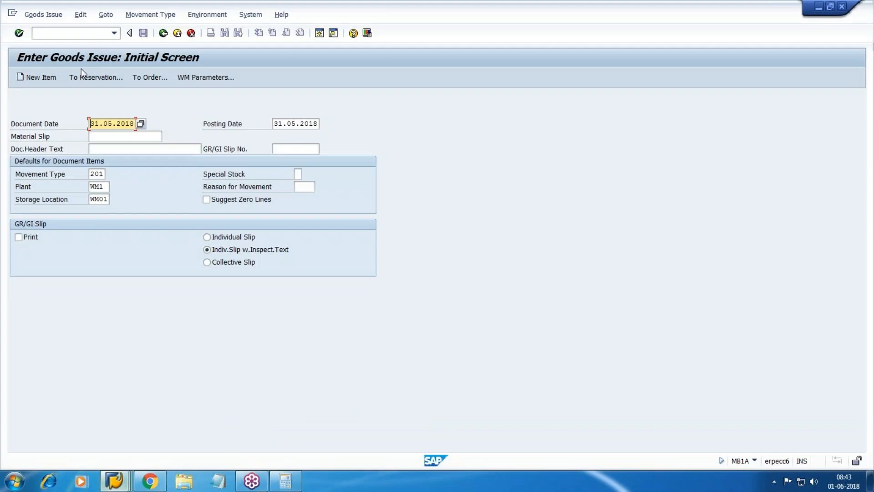
left_click(73, 33)
type("/NMB03")
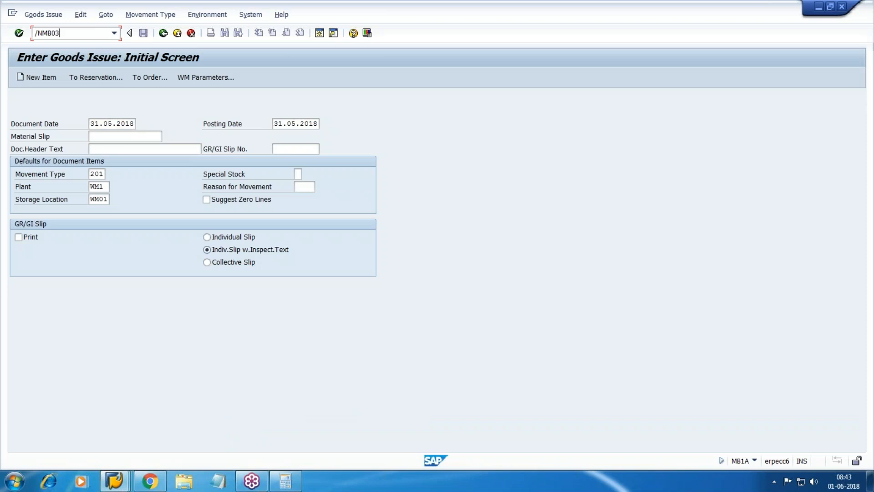
key("Return")
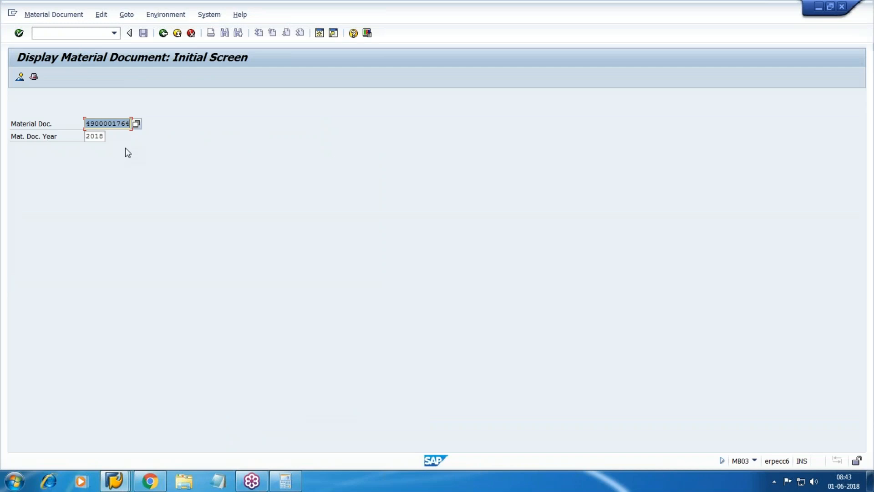
key("Return")
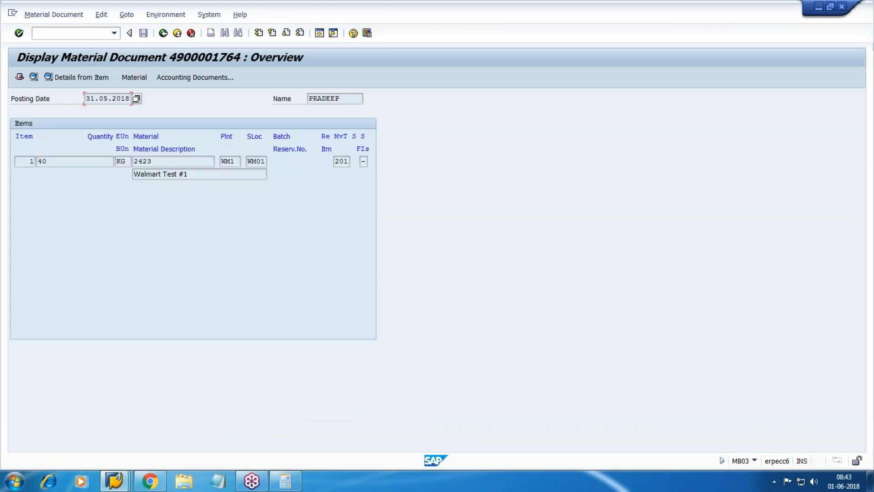
Step: Display the master record of material 2423 from the document item and view its Accounting 1 valuation data for plant WM1
left_click(40, 161)
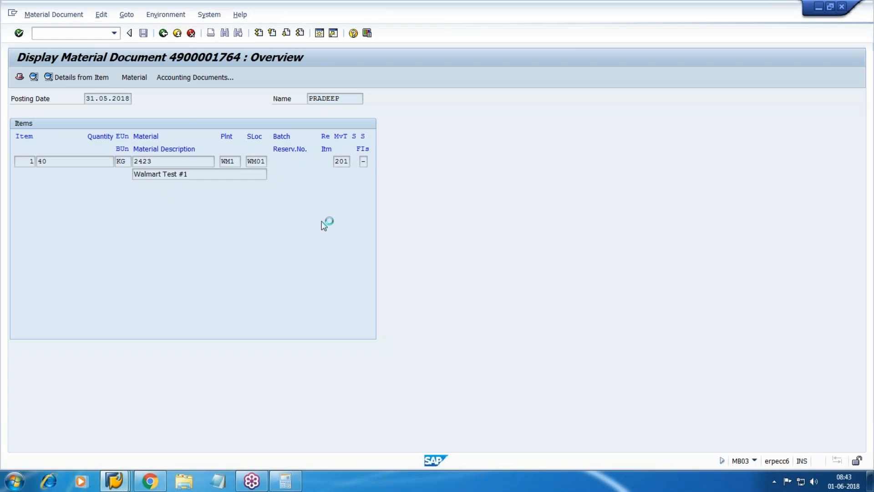
left_click(392, 98)
left_click(427, 214)
left_click(153, 301)
left_click(349, 305)
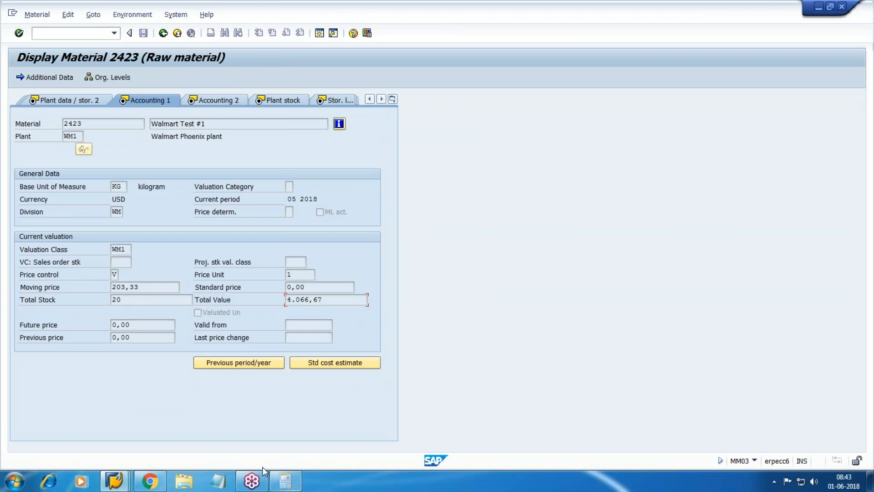
Step: Switch to the FBL3N session, leave the displayed document and refresh the G/L account line item list
mouse_move(114, 480)
left_click(424, 428)
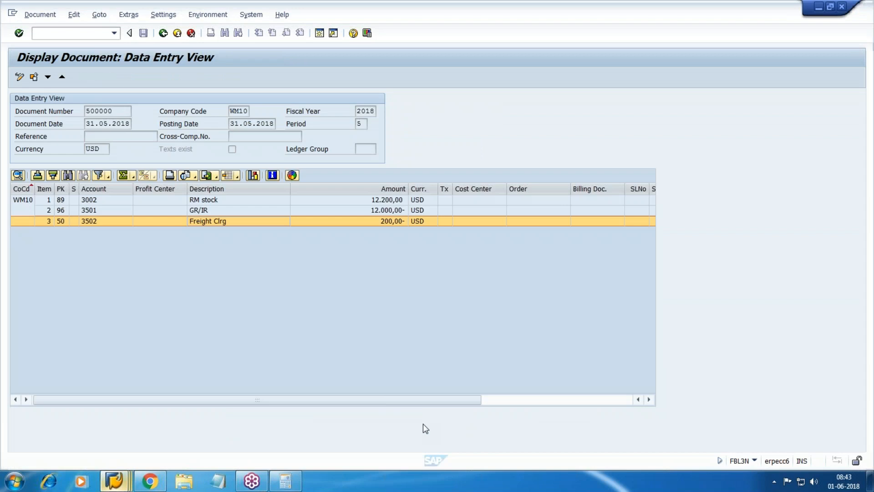
left_click(163, 32)
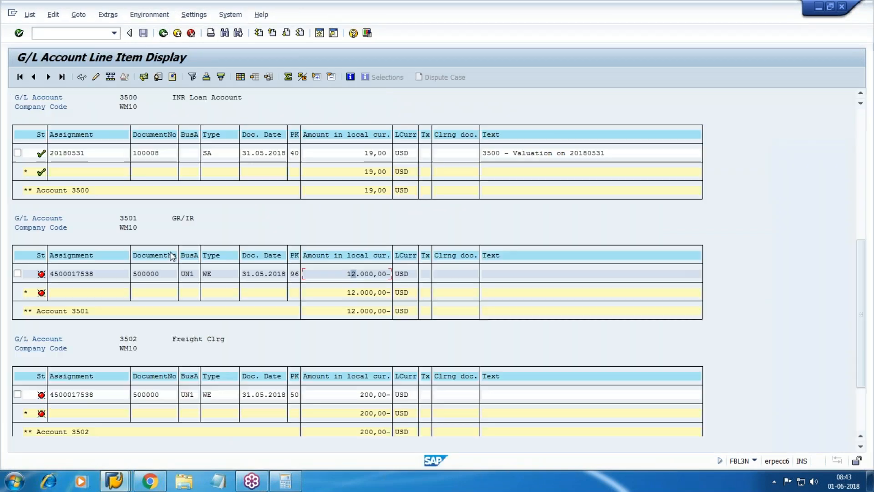
left_click(30, 15)
left_click(61, 47)
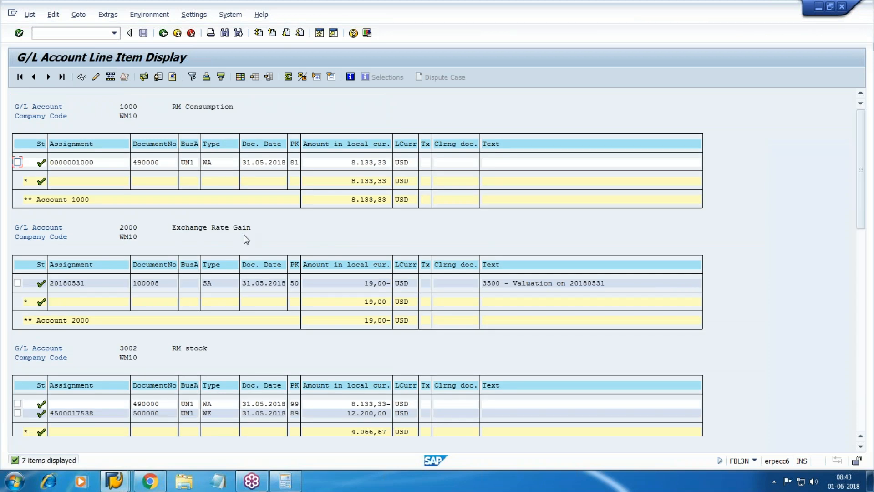
Step: Examine the goods issue and goods receipt amounts in RM stock account 3002 against the total of RM Consumption account 1000
scroll(390, 303, "down", 1)
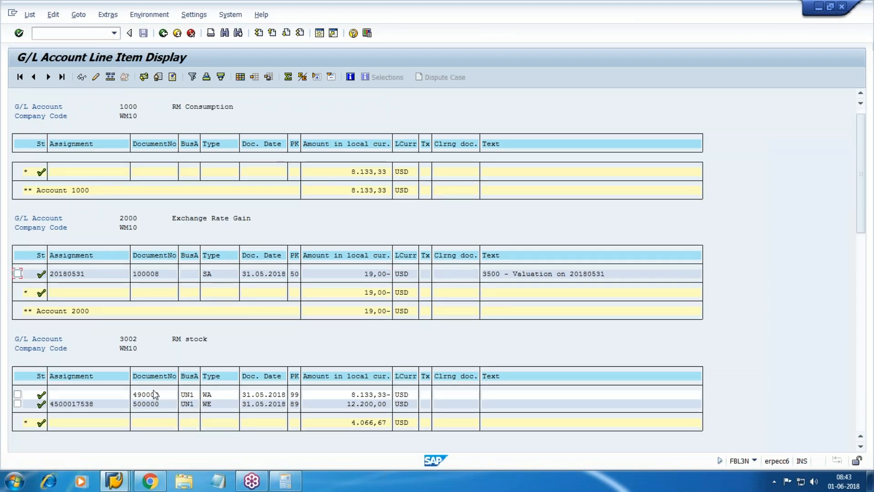
left_click(347, 404)
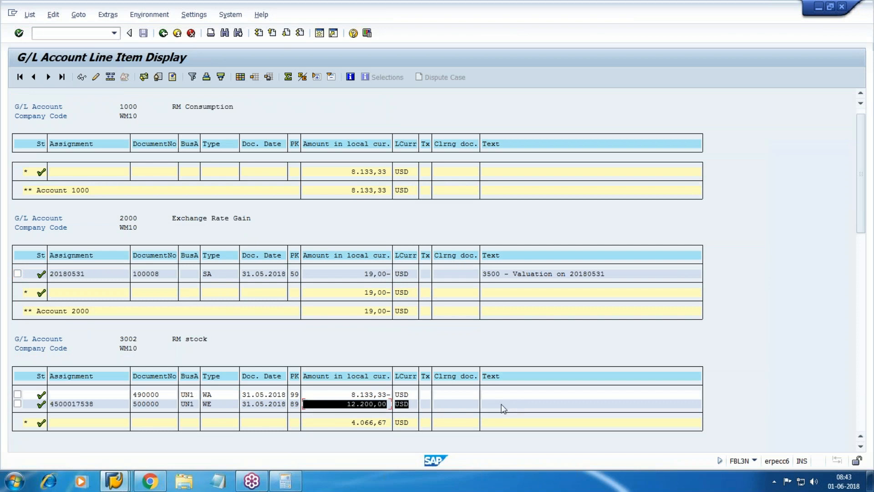
left_click_drag(243, 396, 513, 394)
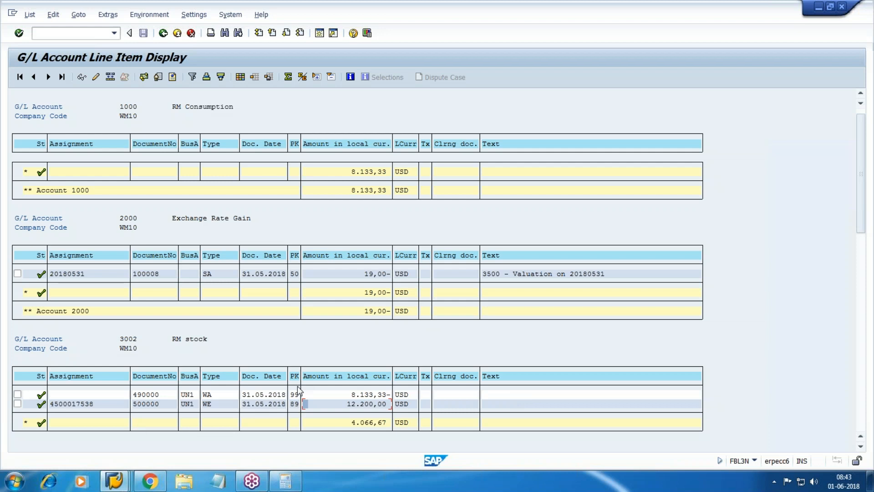
left_click_drag(283, 395, 390, 402)
left_click(353, 396)
left_click_drag(358, 396, 519, 391)
left_click_drag(254, 104, 256, 105)
left_click(344, 174)
Step: Return from the material master to the material document, check its related accounting and controlling documents, and close the list
left_click(115, 480)
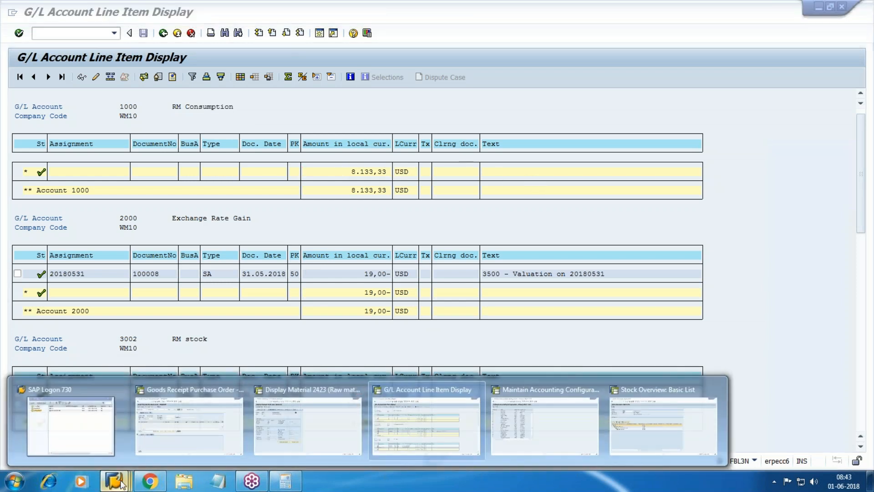
left_click(343, 432)
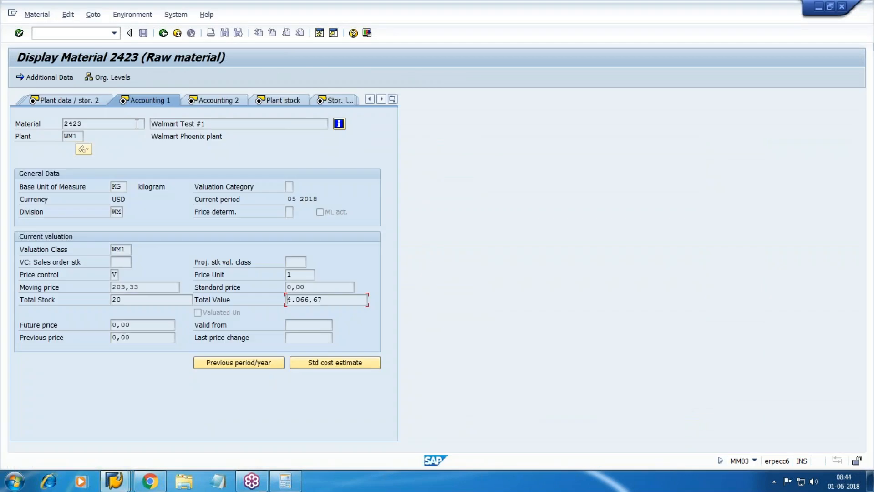
key("F3")
left_click(199, 79)
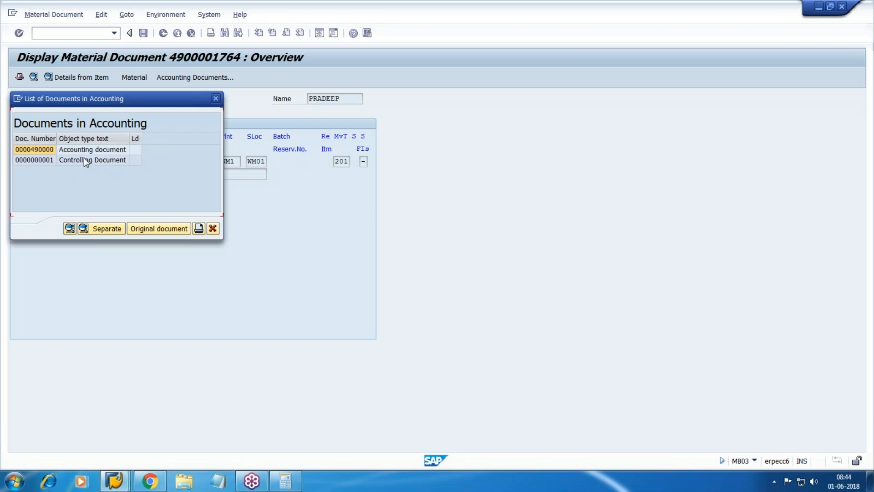
left_click(47, 161)
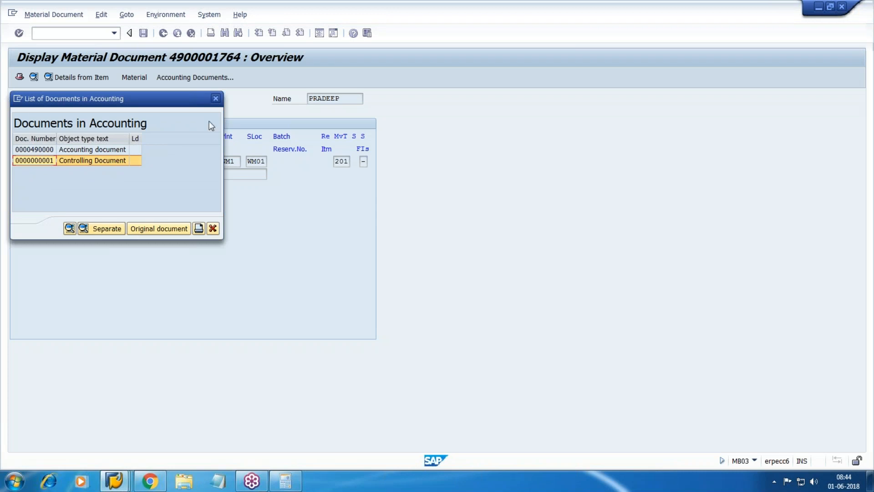
key("Escape")
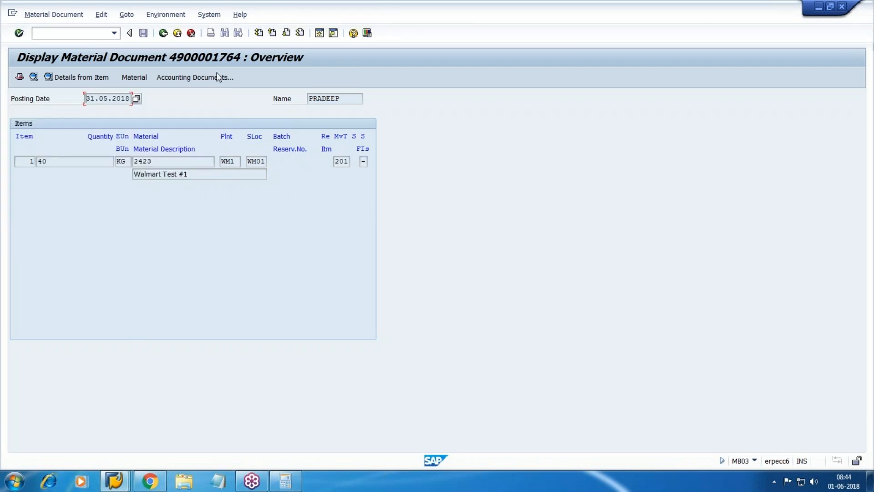
Step: Return to the G/L line item list and open the WA line item of RM Consumption account 1000
mouse_move(115, 481)
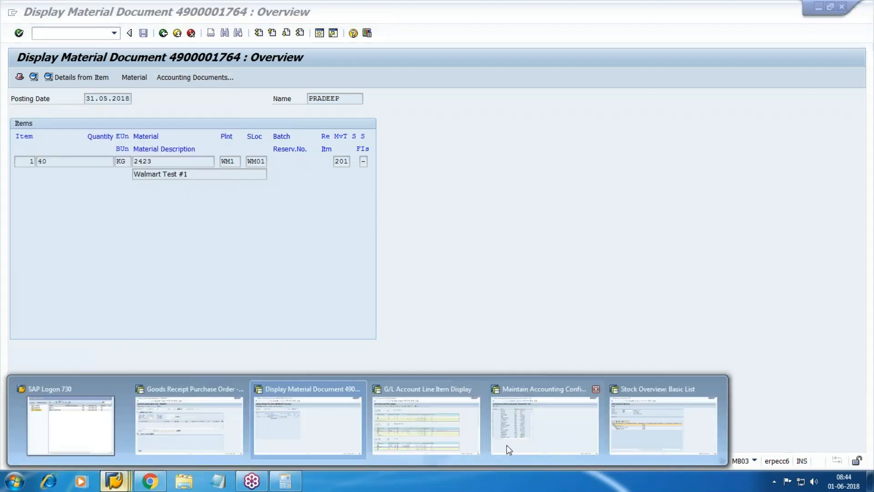
left_click(434, 432)
double_click(371, 172)
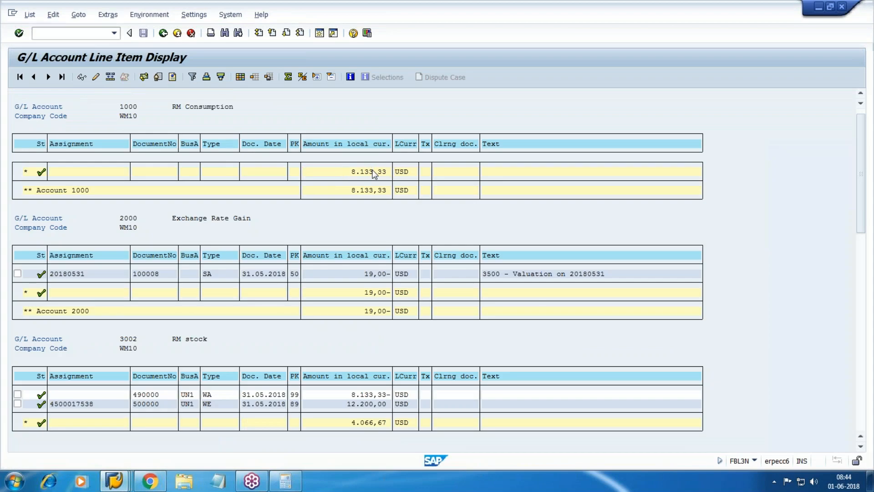
scroll(791, 207, "up", 1)
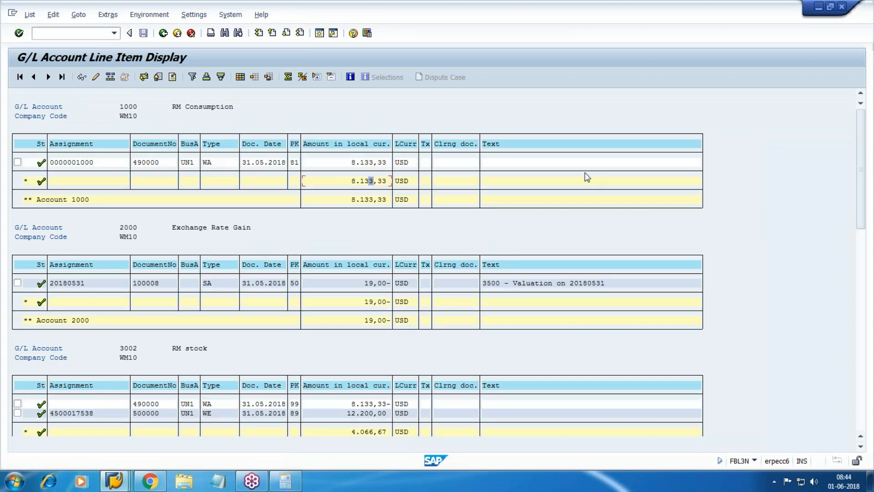
double_click(369, 164)
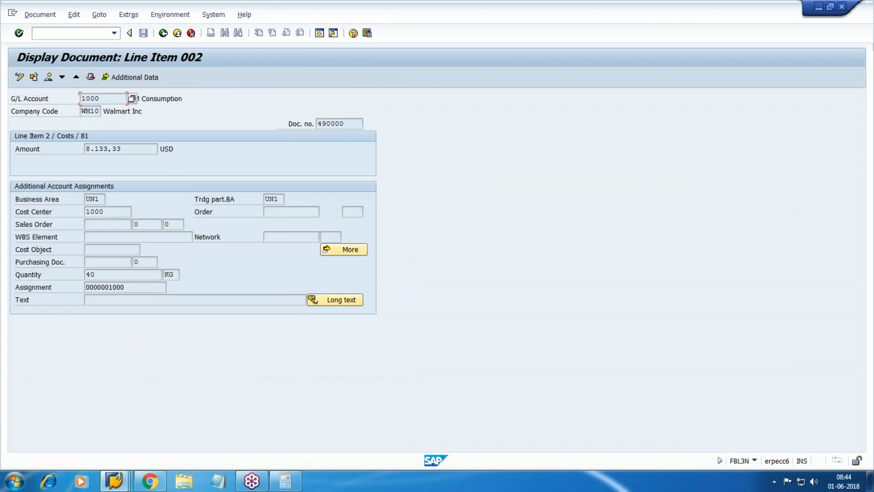
Step: View the original material document behind the RM Consumption line item and return to the line item
left_click(178, 14)
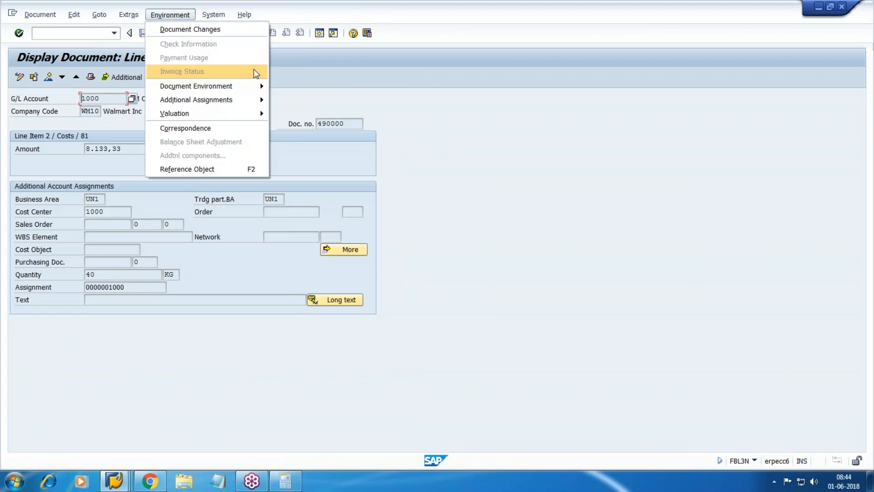
mouse_move(250, 89)
left_click(337, 86)
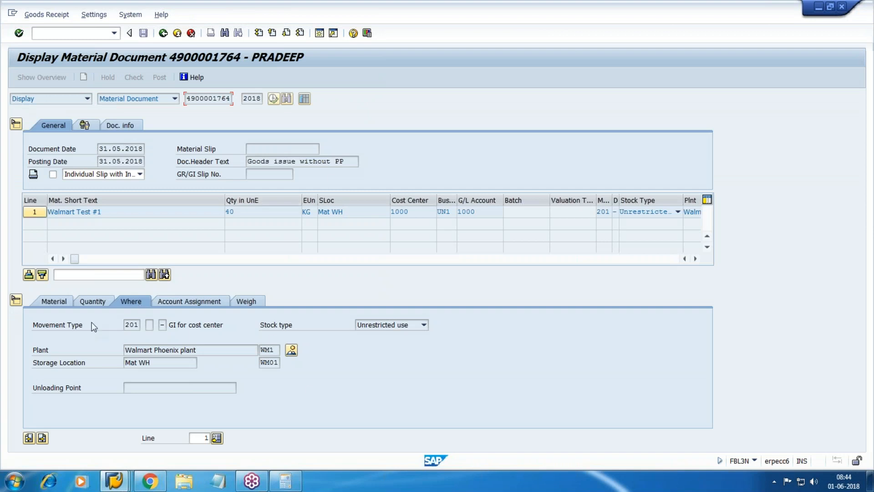
key("F3")
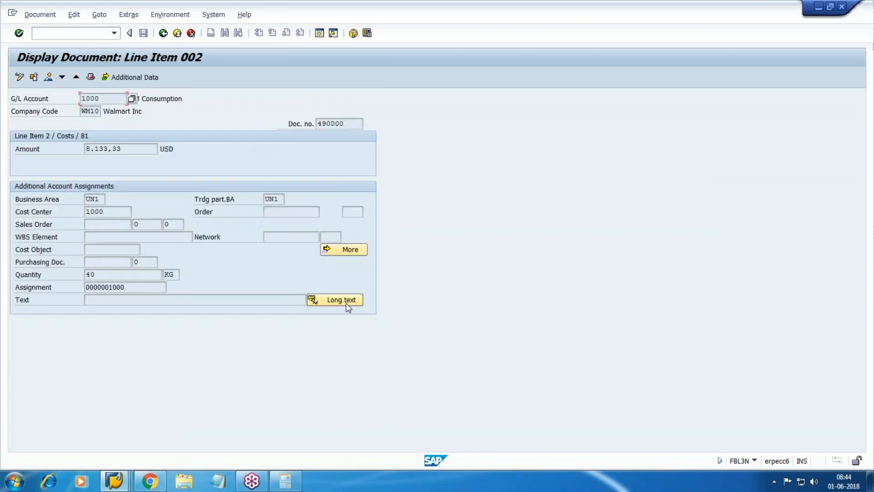
Step: Open the list of accounting documents related to the RM Consumption line item
left_click(191, 18)
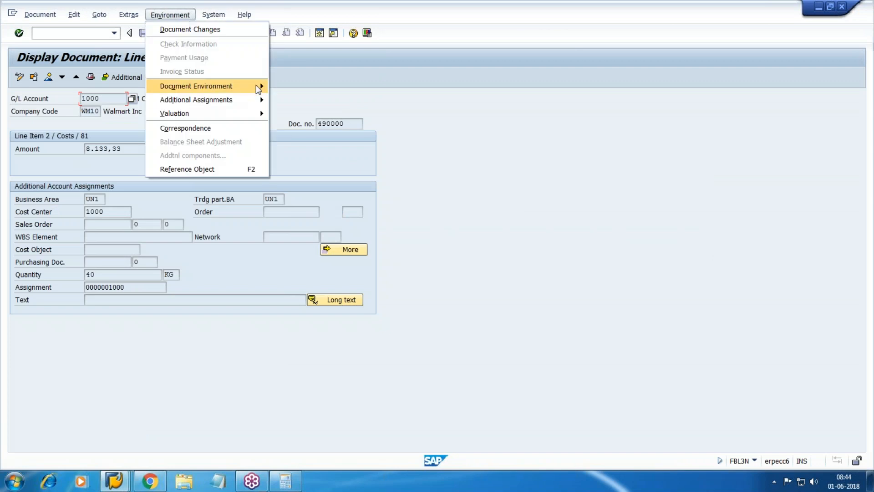
mouse_move(257, 86)
left_click(335, 94)
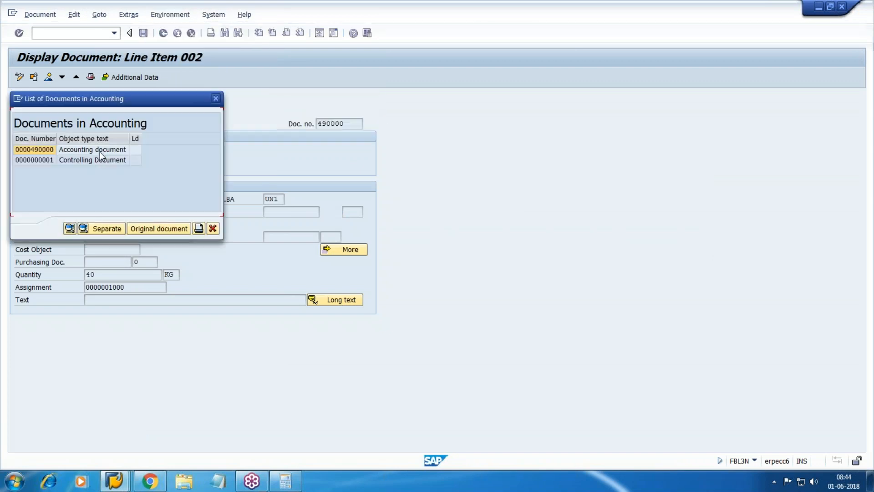
Step: Open the accounting document from the related documents list and review its RM stock and RM Consumption items, cost center and document number
left_click(71, 229)
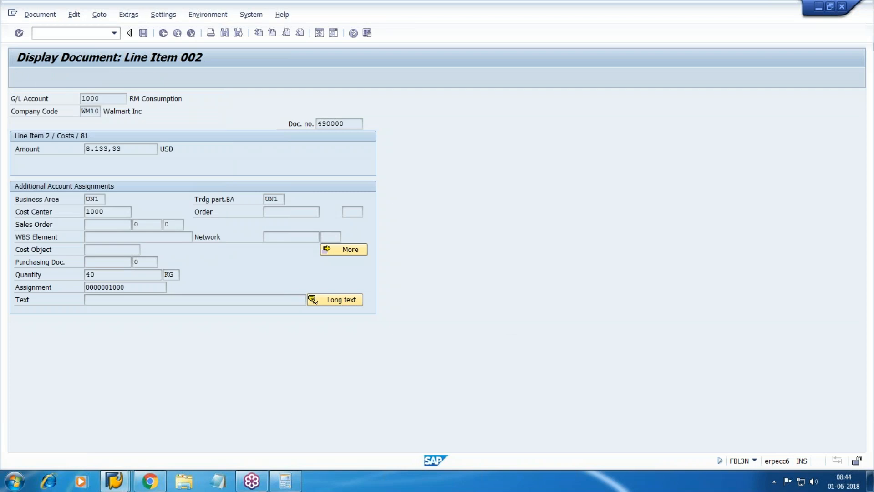
left_click(199, 211)
left_click(205, 200)
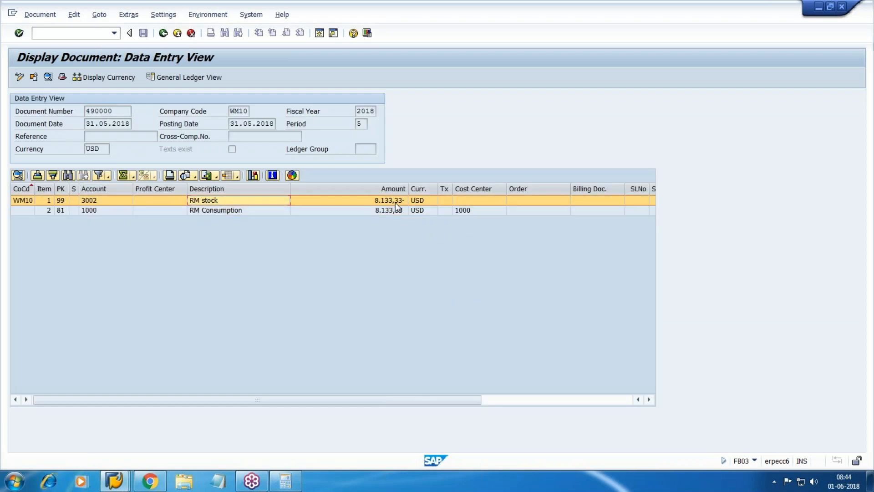
left_click(196, 211)
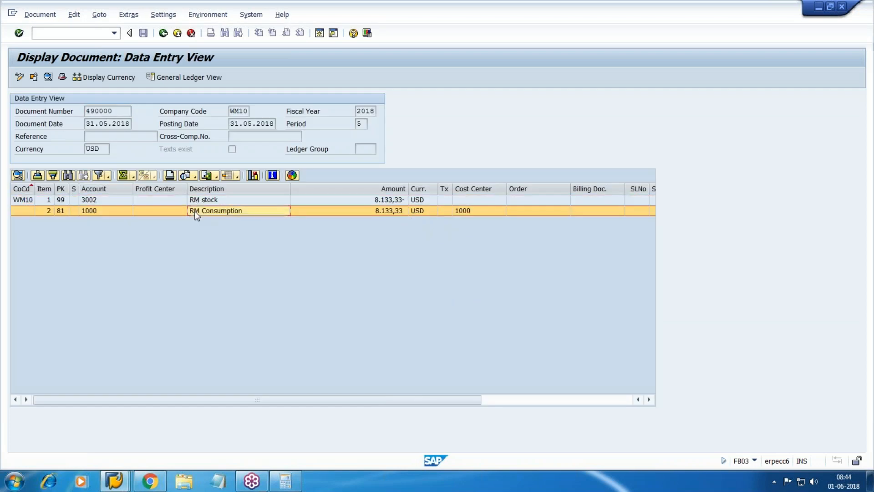
left_click(858, 144)
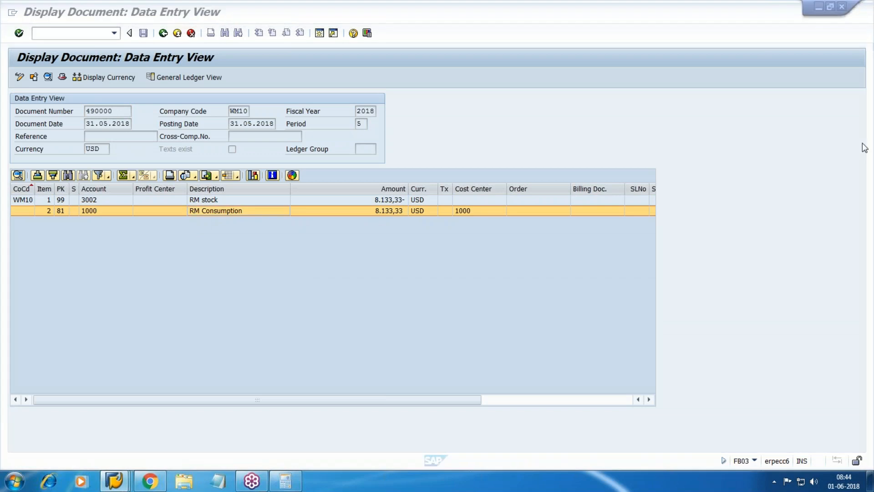
left_click(794, 168)
left_click_drag(518, 203, 496, 232)
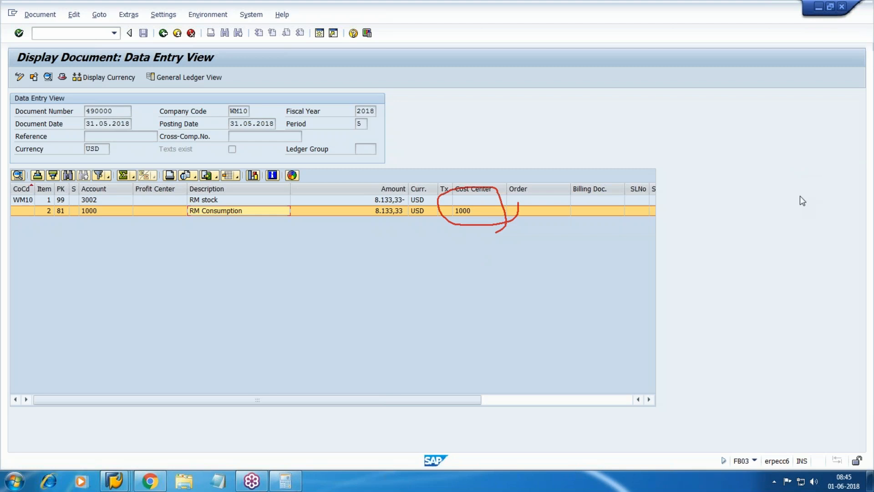
mouse_move(115, 480)
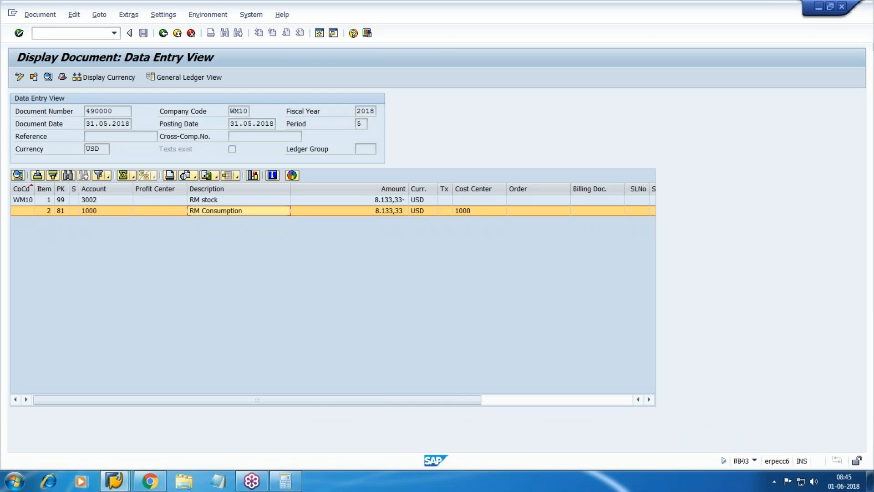
left_click_drag(113, 111, 15, 112)
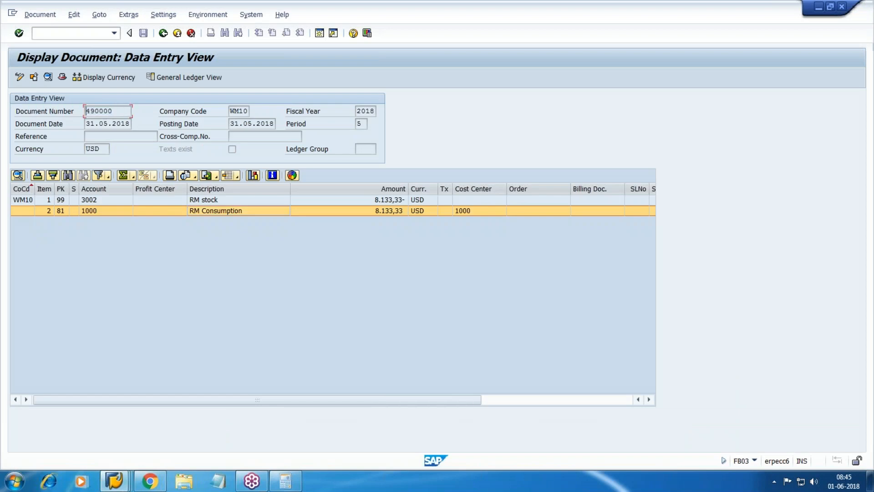
Step: Switch to the posting keys session, open transaction KSB5 and try to display actual cost documents for document number 490000
key("alt+Tab")
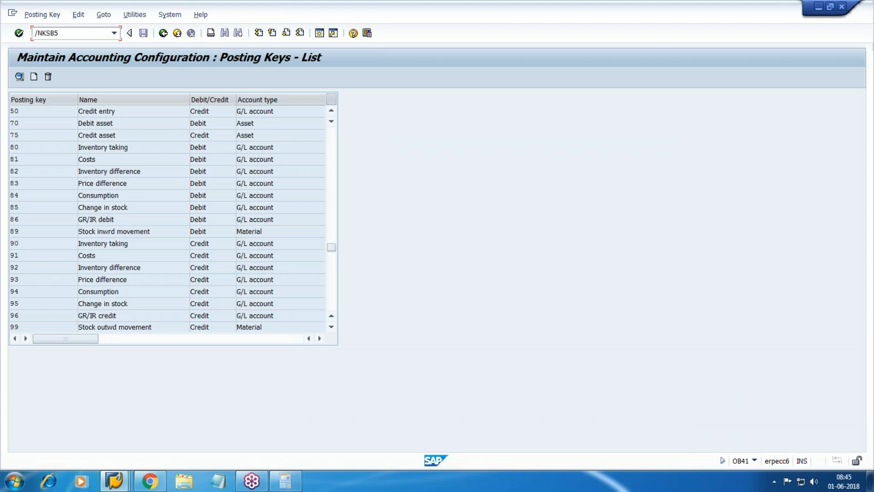
key("Return")
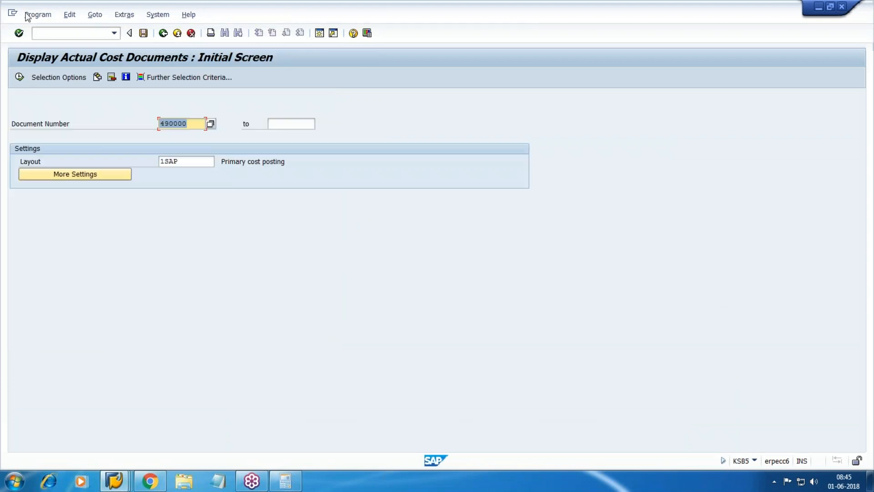
left_click(19, 78)
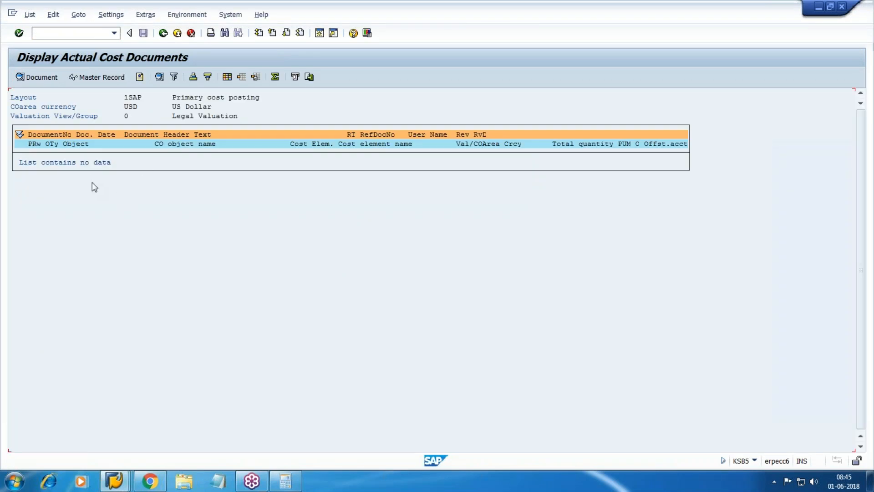
key("F3")
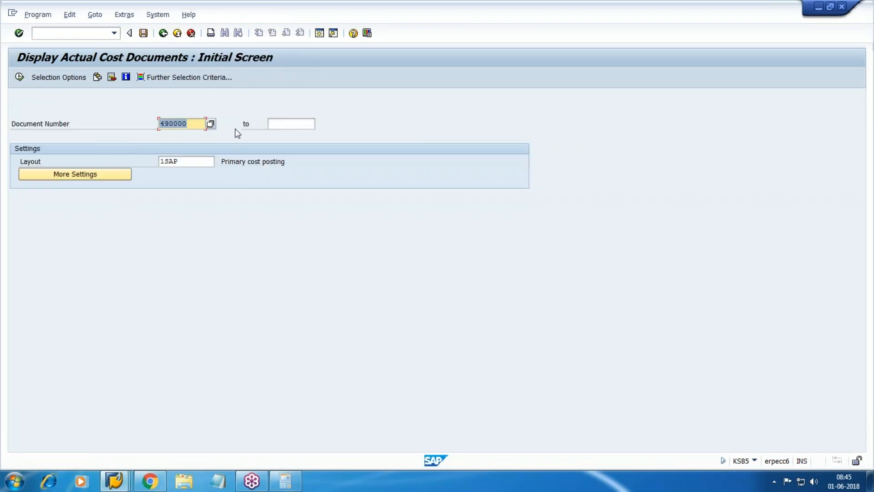
Step: Display the actual cost document for document number 1
type("1")
key("Tab")
key("shift+Tab")
left_click(20, 77)
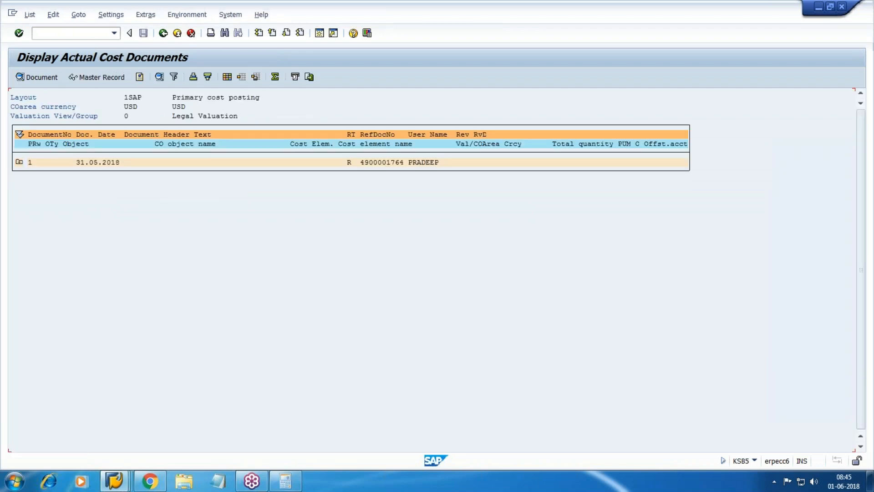
Step: Copy the cost document's reference document number and expand its header to show the cost center posting row
left_click_drag(360, 162, 407, 164)
key("ctrl+c")
left_click(149, 481)
key("alt+Tab")
left_click(357, 162)
left_click(19, 162)
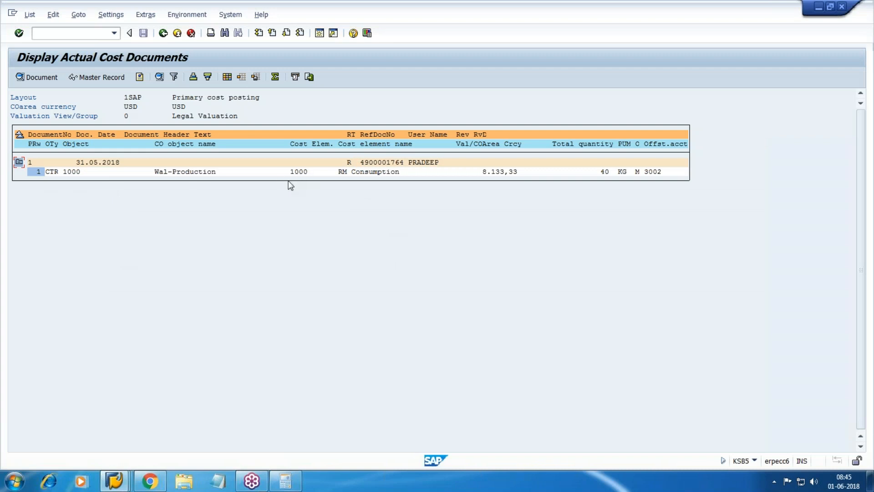
Step: Rerun the stock overview for material 2423 in plant WM1, storage location WM01
left_click(114, 480)
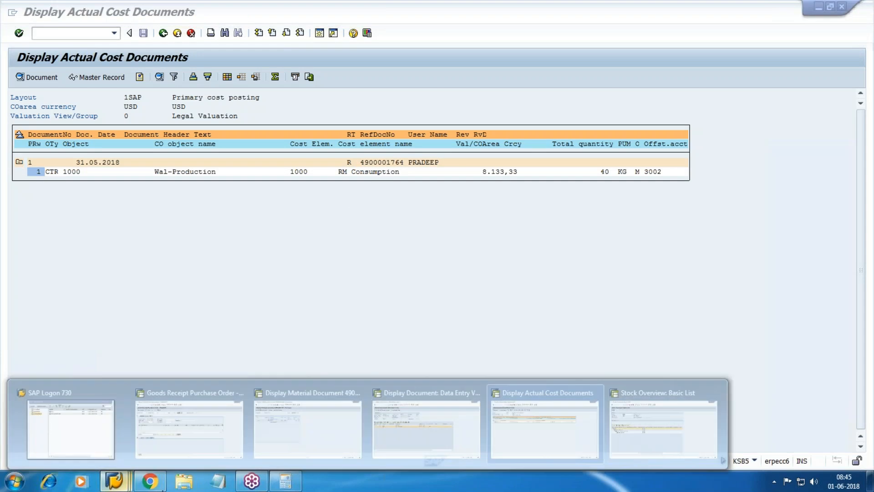
left_click(675, 453)
left_click(163, 33)
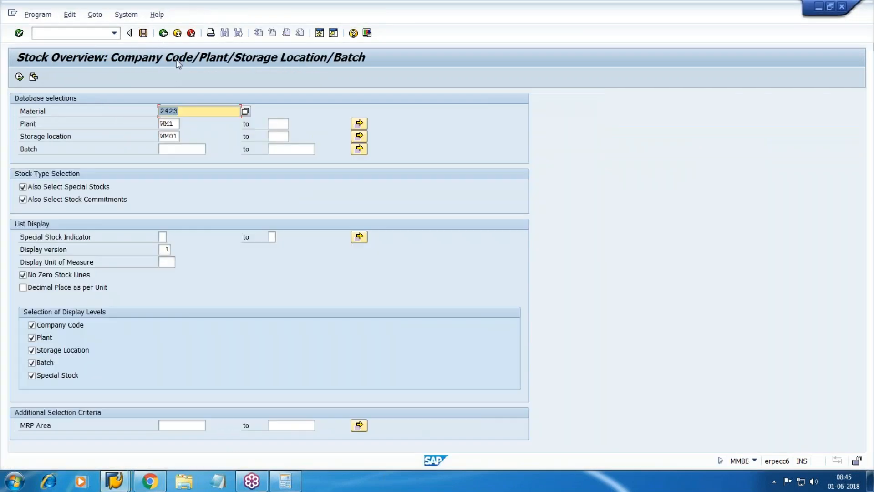
left_click(19, 76)
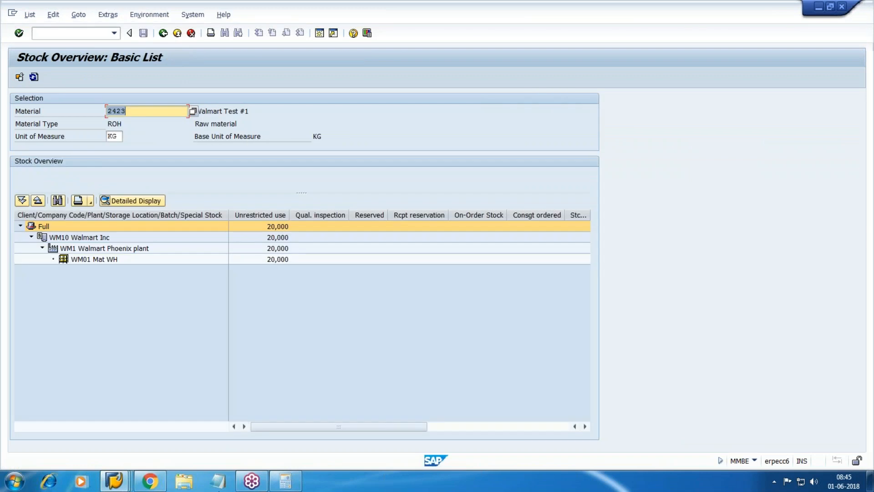
Step: Leave the accounting document, close its related documents list and return to the G/L account line item list
mouse_move(114, 480)
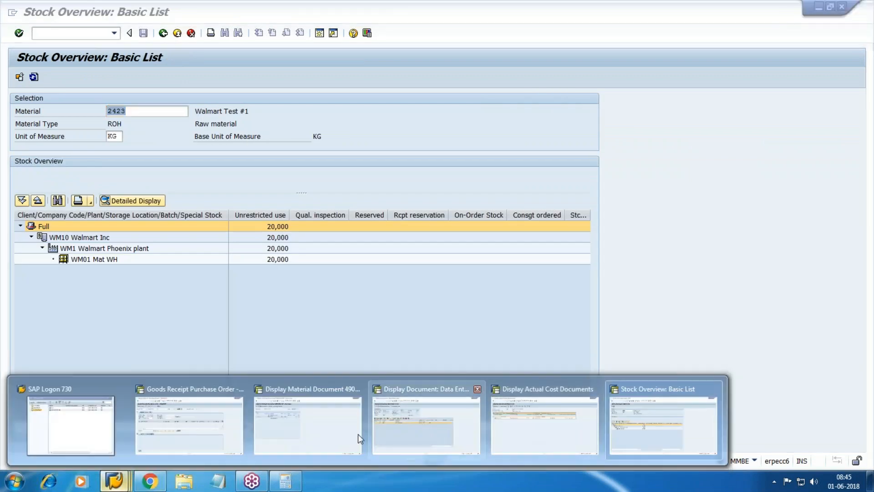
left_click(379, 433)
left_click(163, 33)
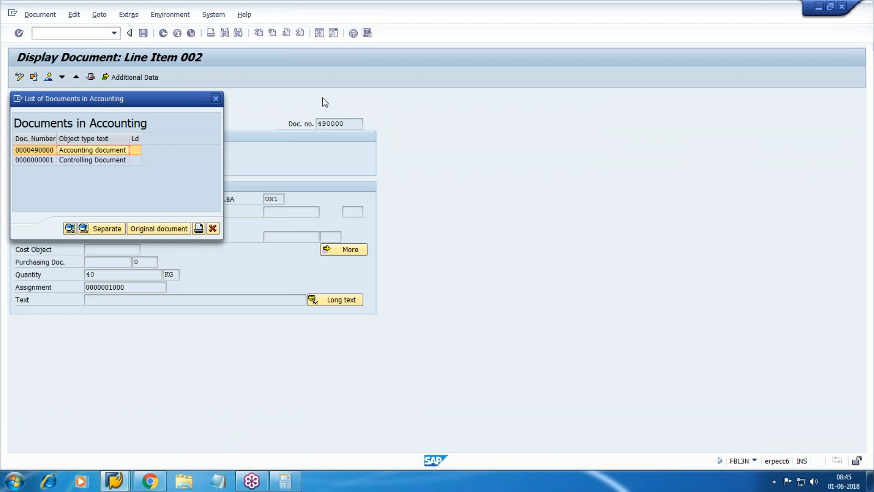
left_click(213, 228)
left_click(163, 33)
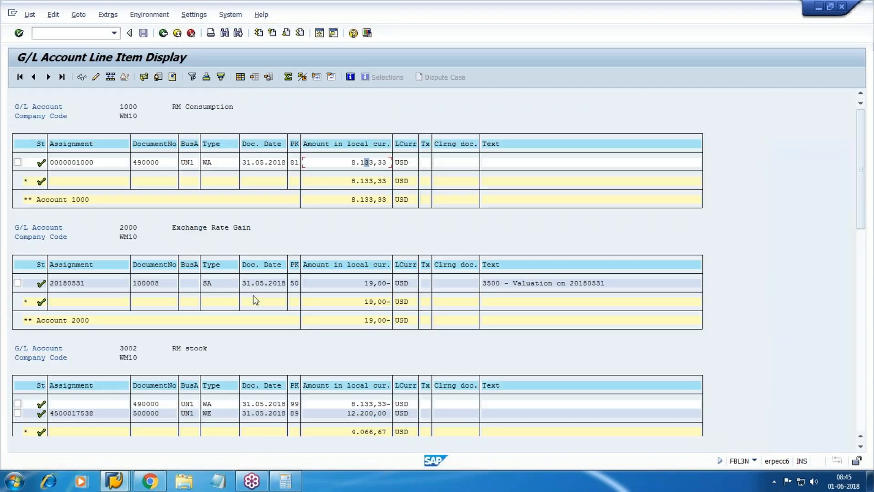
Step: In the actual cost documents session, open transaction KSB1 and run the actual line item report for cost center 1000
mouse_move(114, 481)
left_click(552, 433)
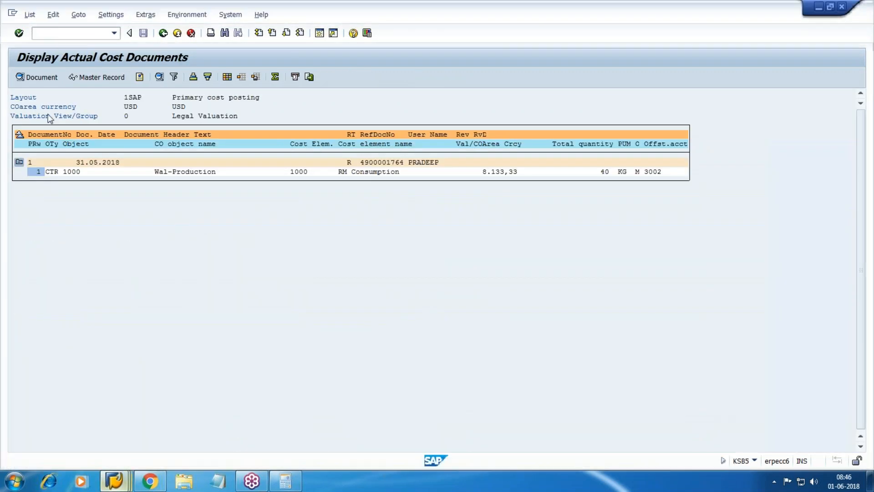
left_click(55, 30)
type("/N")
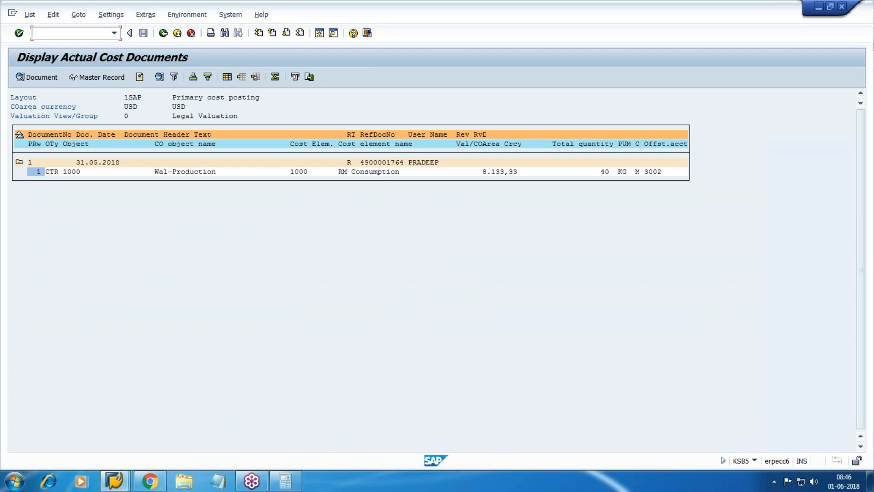
type("KSB1")
key("Return")
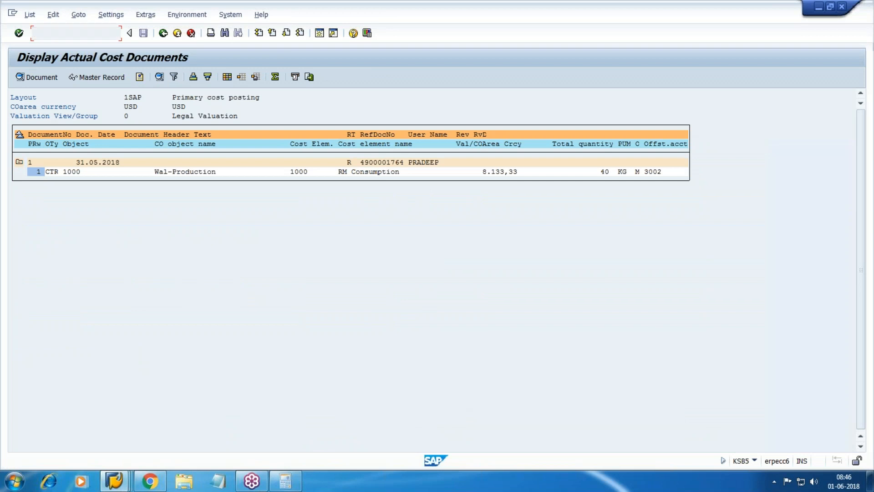
left_click(19, 76)
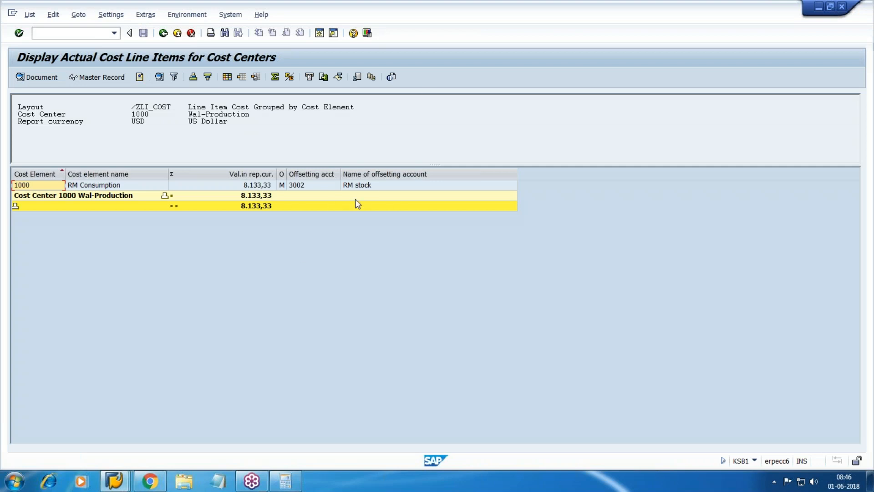
Step: Find the Total quantity column in the report's layout settings and add it to the displayed columns
left_click(227, 77)
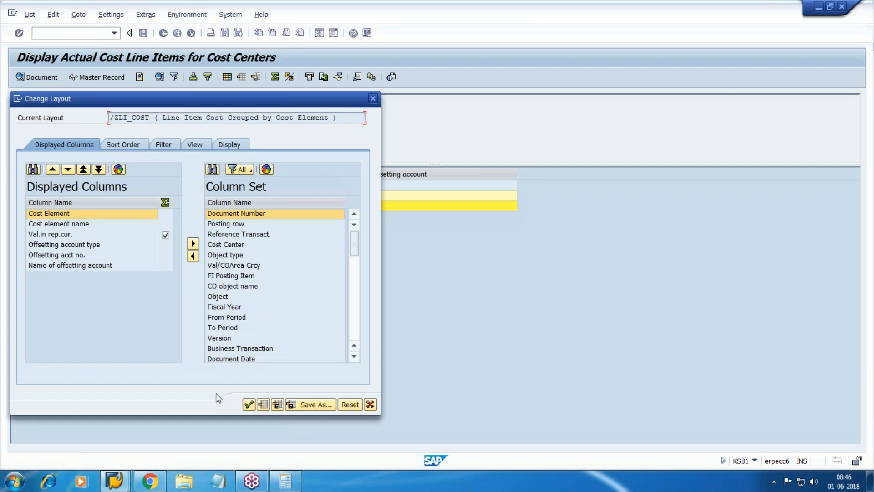
left_click(213, 169)
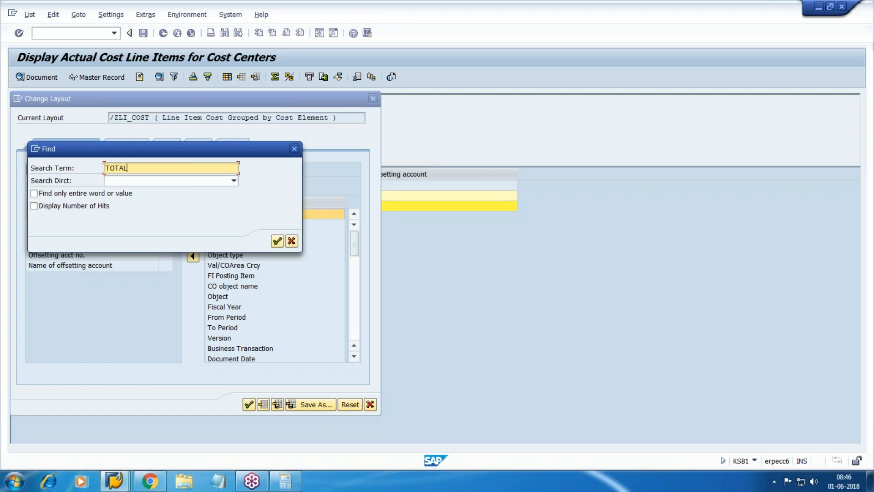
key("Return")
left_click(294, 149)
left_click(192, 256)
left_click(249, 404)
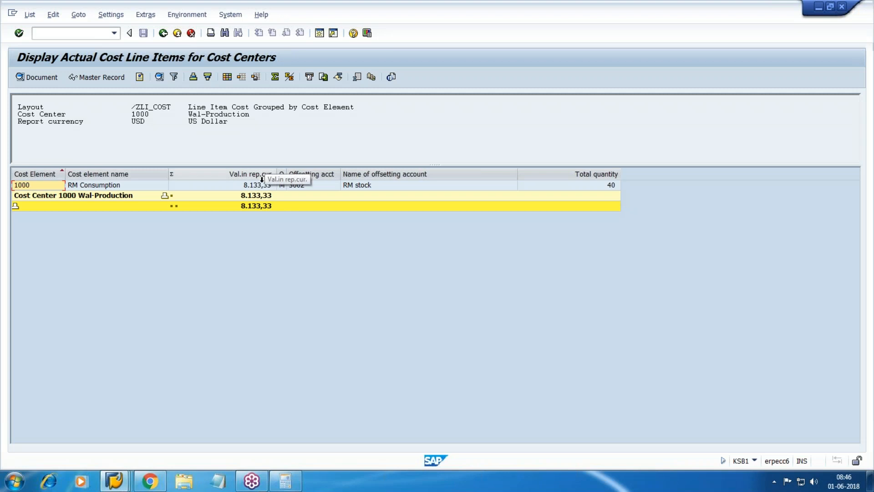
left_click(114, 481)
left_click(440, 431)
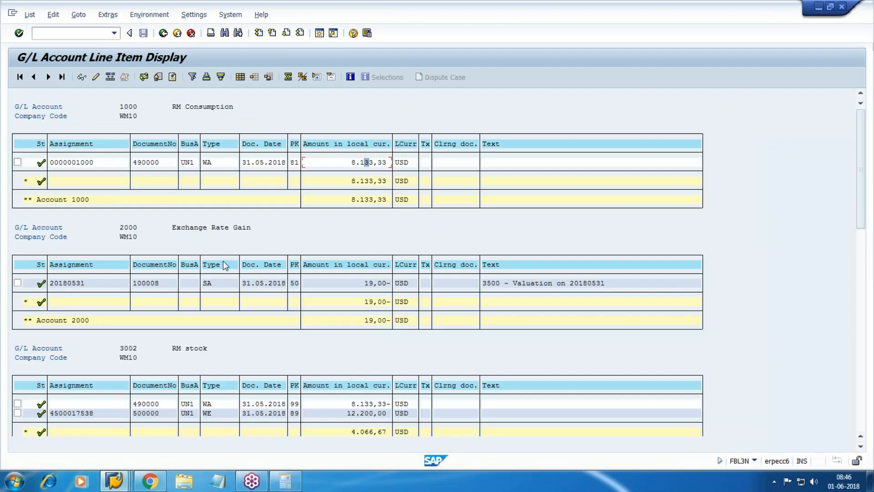
left_click(115, 480)
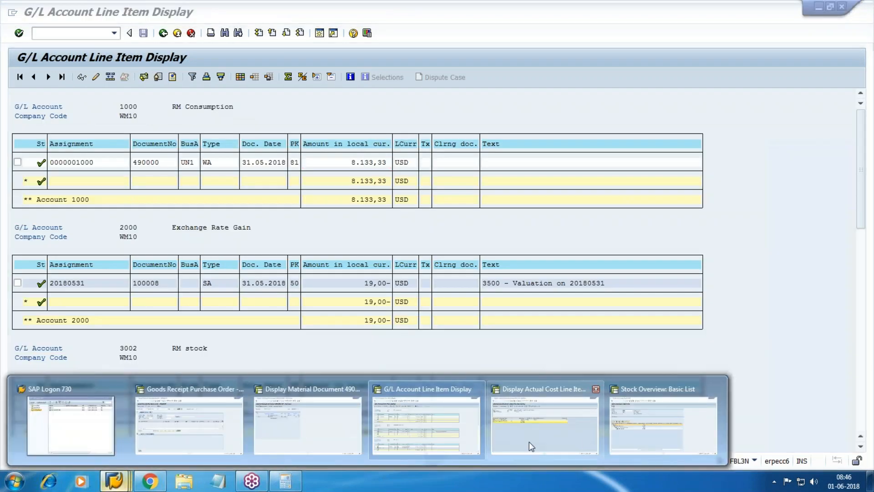
left_click(294, 432)
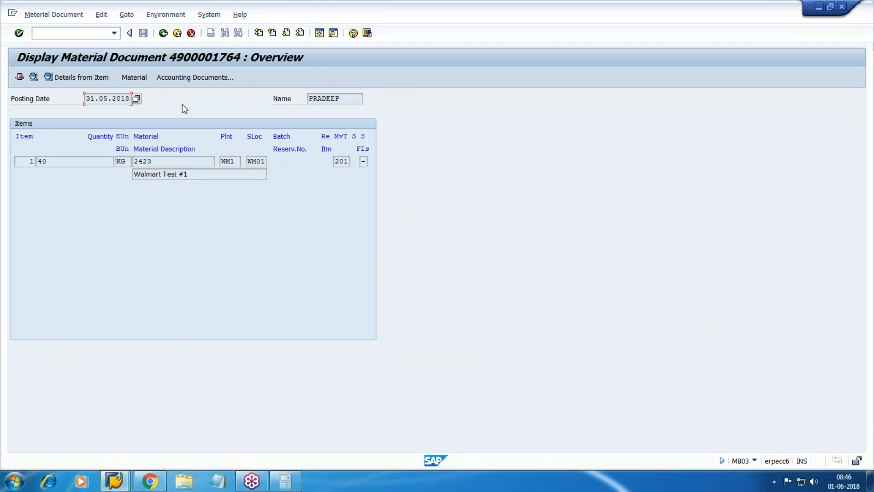
Step: From the stock overview session, run the MB5B stock on posting date report for material 2423, company code WM10, plant WM1
left_click(125, 466)
left_click(698, 448)
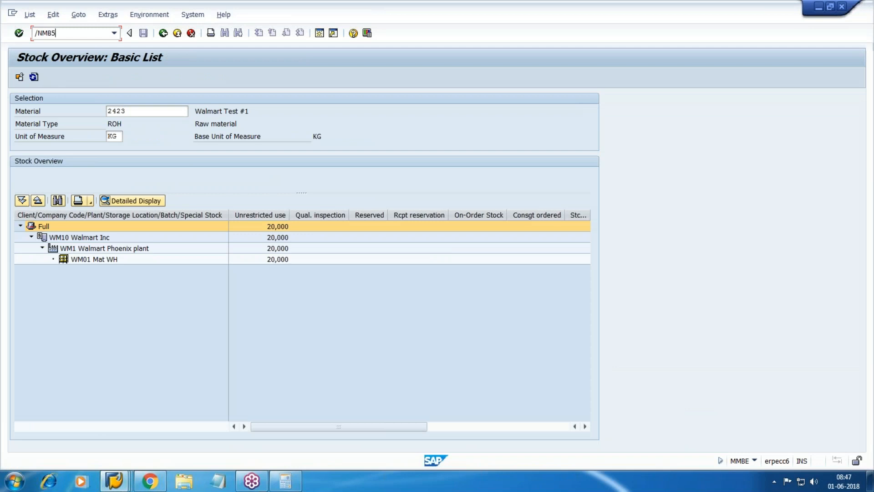
key("Return")
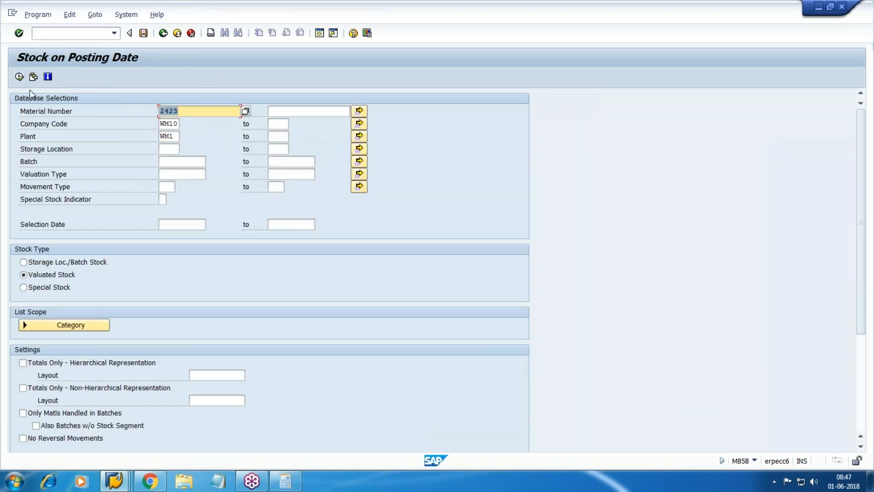
left_click(19, 76)
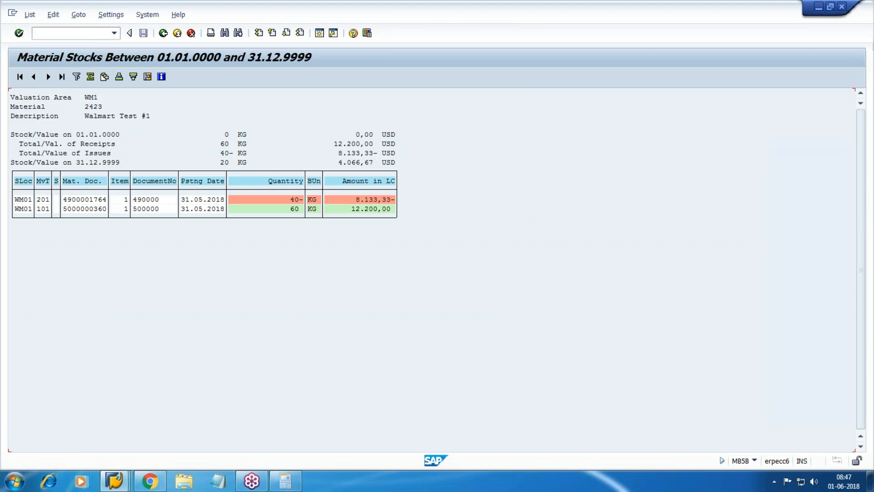
Step: Examine the goods receipt and goods issue rows, their quantities and amounts, and the closing stock value of material 2423
left_click_drag(63, 207, 188, 208)
left_click(116, 208)
left_click(188, 208)
left_click_drag(180, 210, 433, 217)
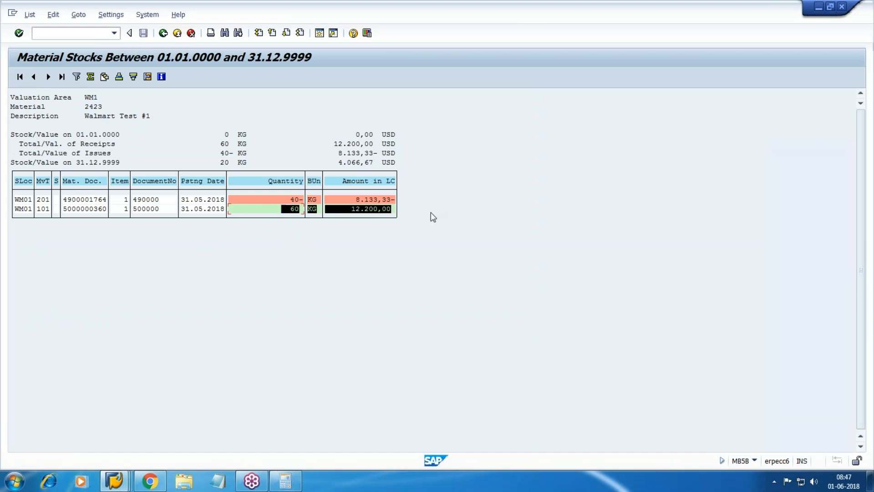
left_click(439, 214)
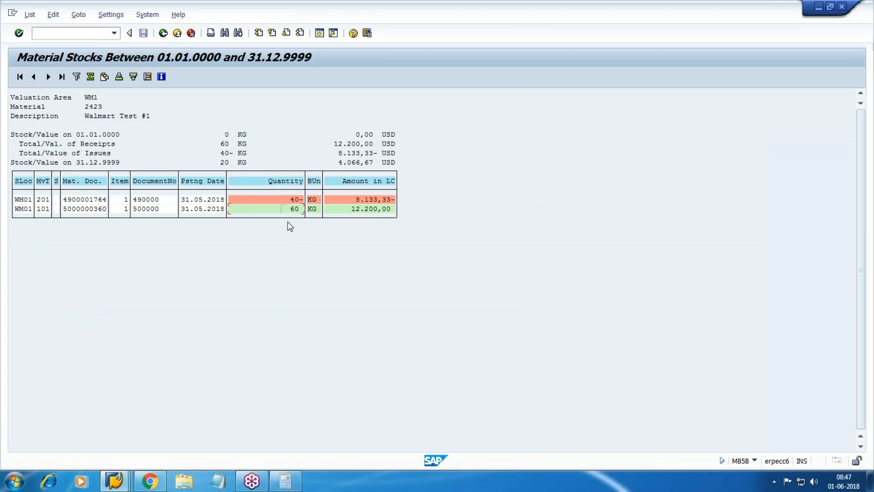
left_click_drag(354, 211, 433, 210)
left_click(432, 207)
left_click_drag(73, 202, 110, 200)
left_click(156, 204)
left_click(284, 208)
left_click(353, 203)
left_click_drag(211, 162, 384, 172)
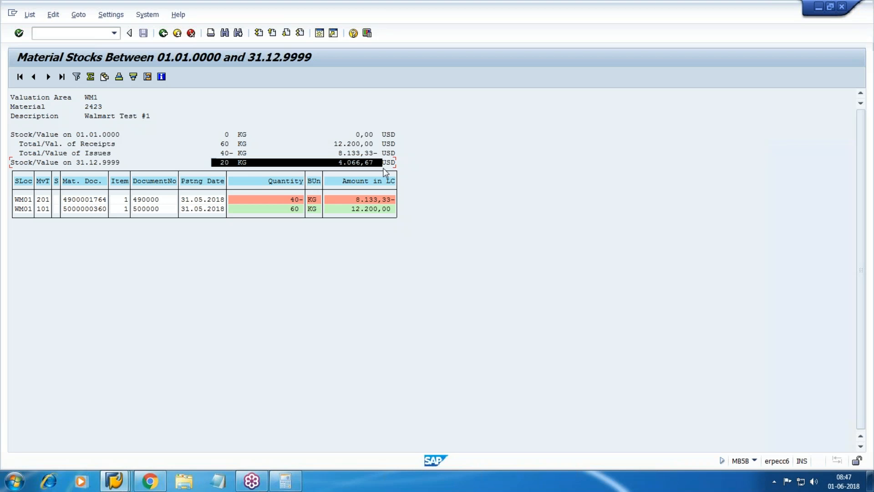
Step: Compare the closing stock value of material 2423 with the RM Consumption and RM stock postings in the G/L account line item list
key("ctrl+c")
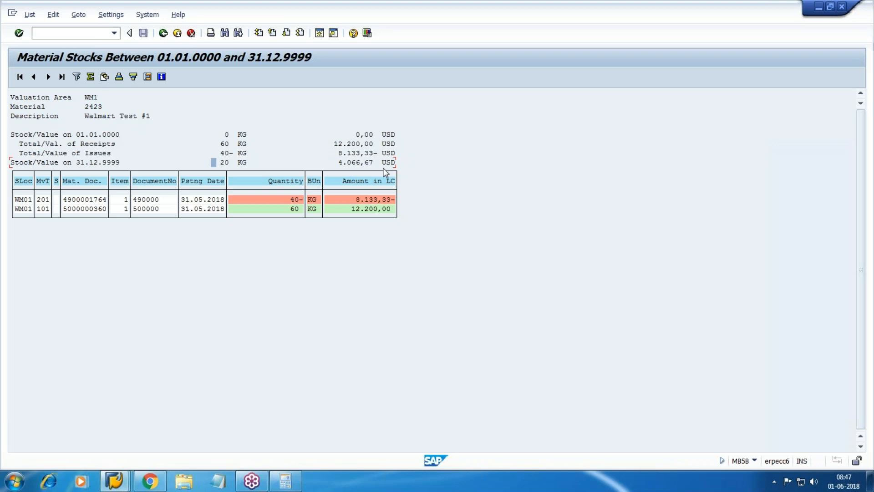
left_click(122, 486)
left_click(458, 423)
left_click_drag(370, 165, 513, 161)
key("ctrl+c")
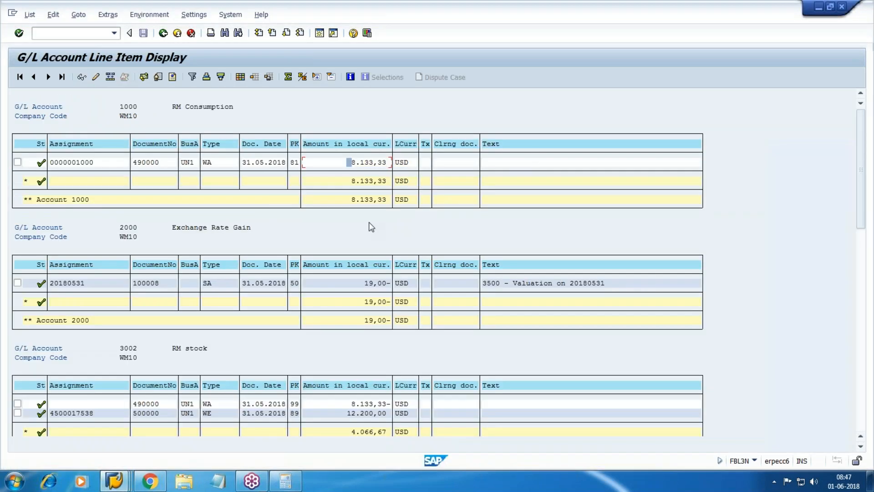
scroll(274, 312, "down", 3)
scroll(276, 318, "down", 1)
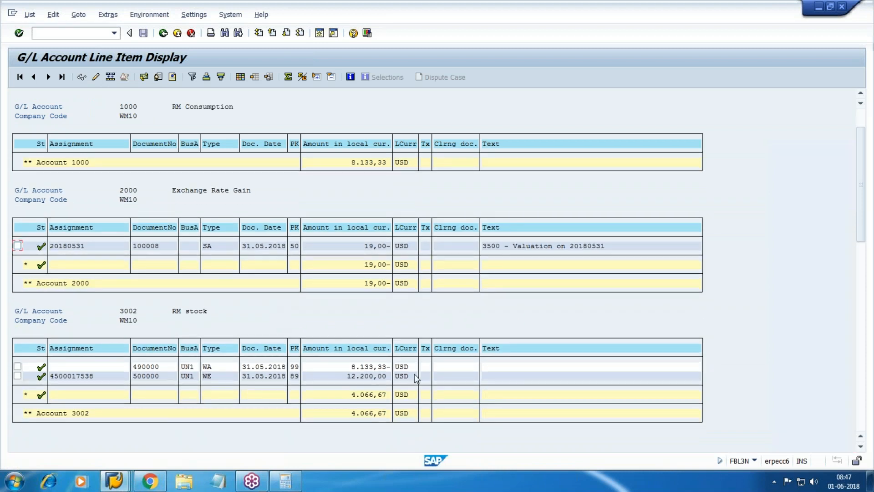
Step: Return to the material stocks report for material 2423 and review its receipt, issue and closing stock values
left_click(117, 480)
left_click(610, 434)
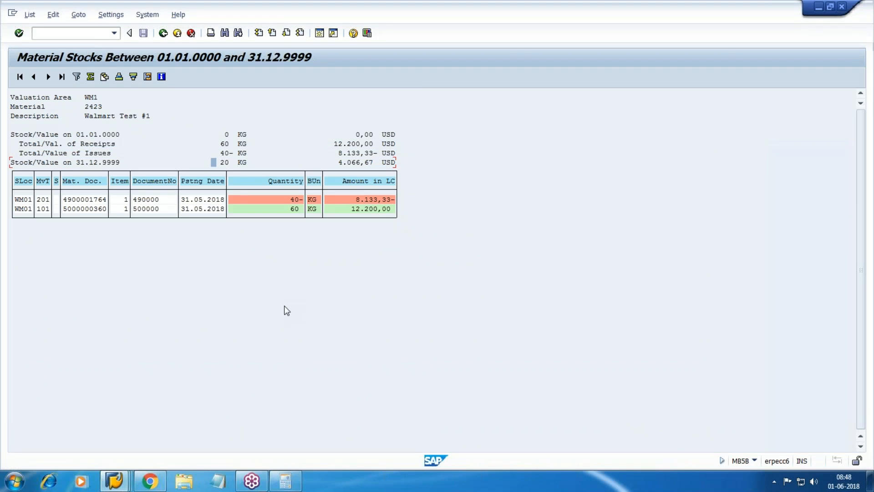
left_click(861, 28)
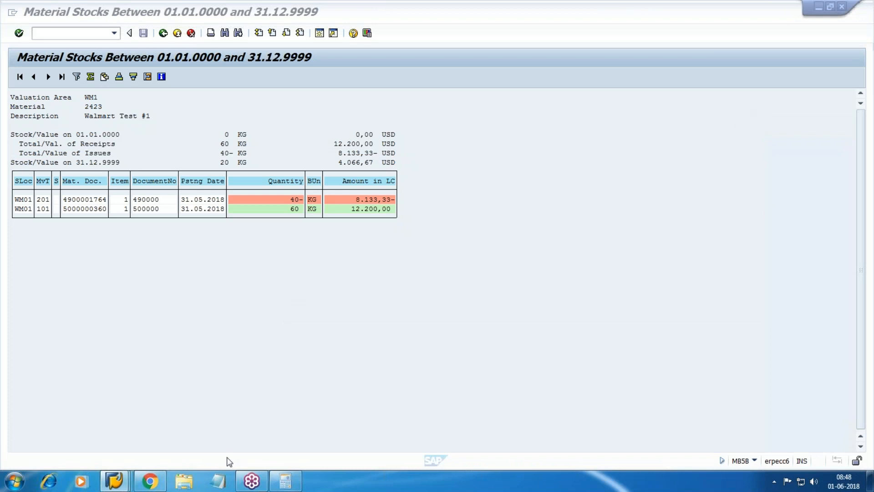
Step: Reopen the G/L account line item list and examine the GR/IR account 3501 and Freight Clrg account 3502 postings
mouse_move(114, 480)
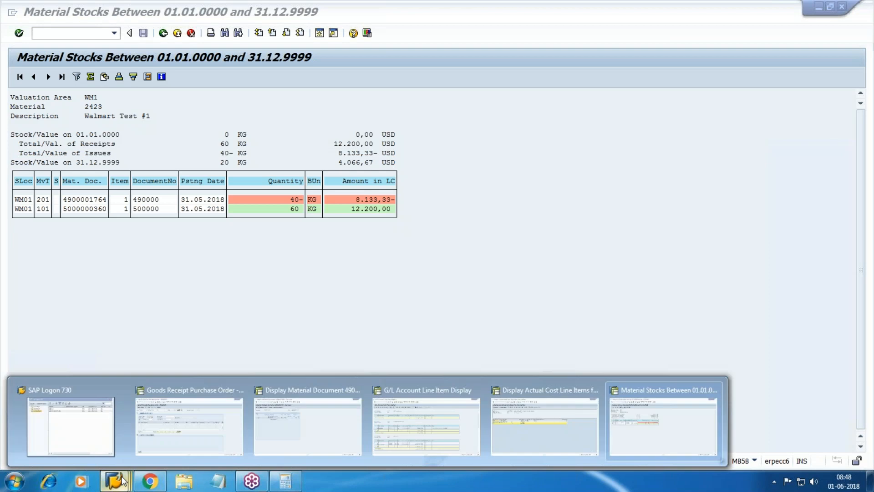
left_click(417, 422)
left_click(716, 26)
left_click_drag(861, 207, 866, 133)
scroll(475, 204, "down", 1)
scroll(494, 222, "down", 1)
scroll(228, 269, "down", 6)
scroll(234, 304, "down", 1)
scroll(299, 330, "down", 6)
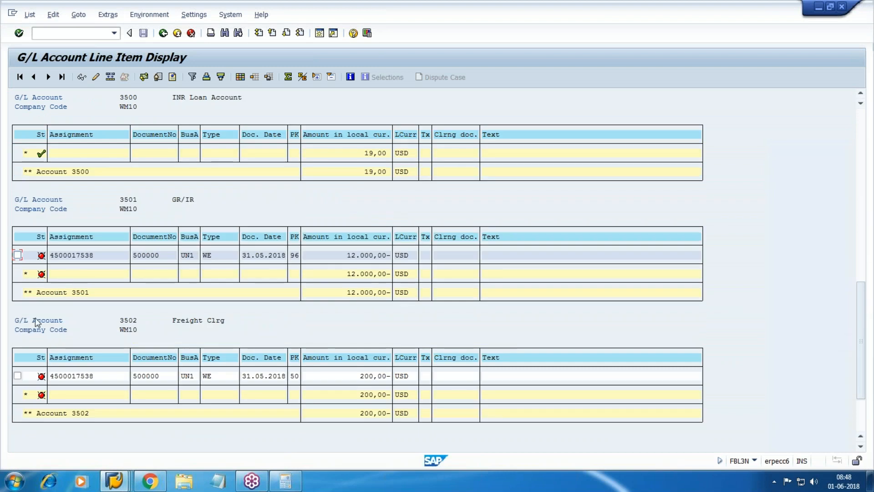